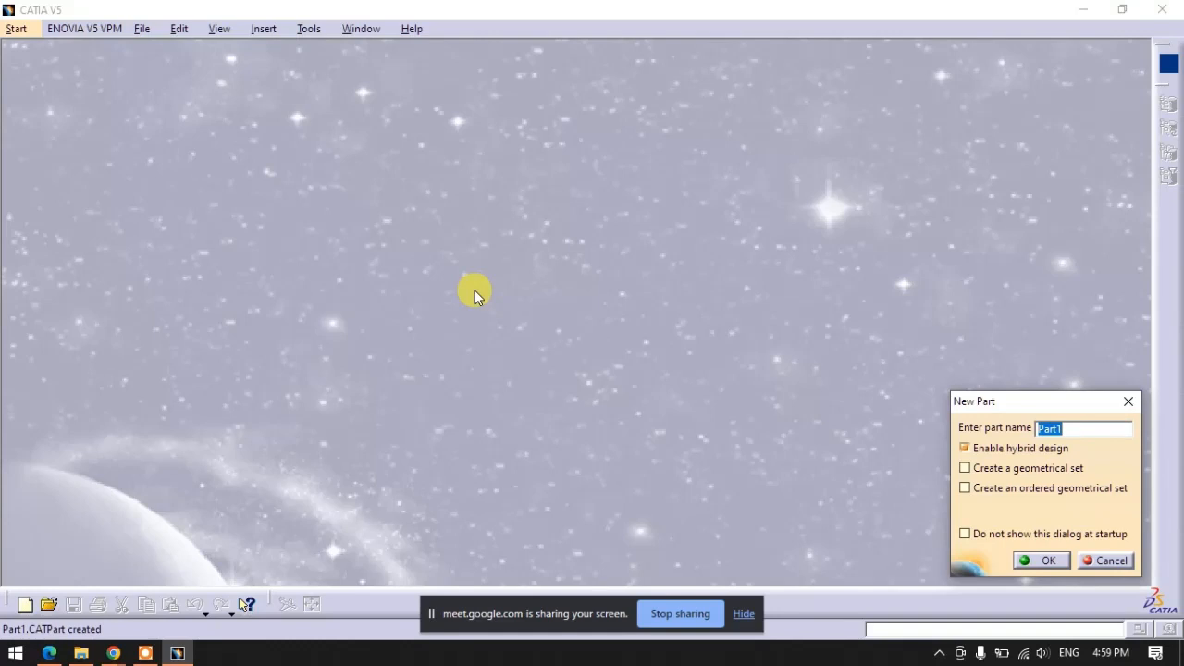
Create the part Part1 and move the View and Reference Elements toolbars away from the Sketch-Based Features toolbar.
left_click(1027, 558)
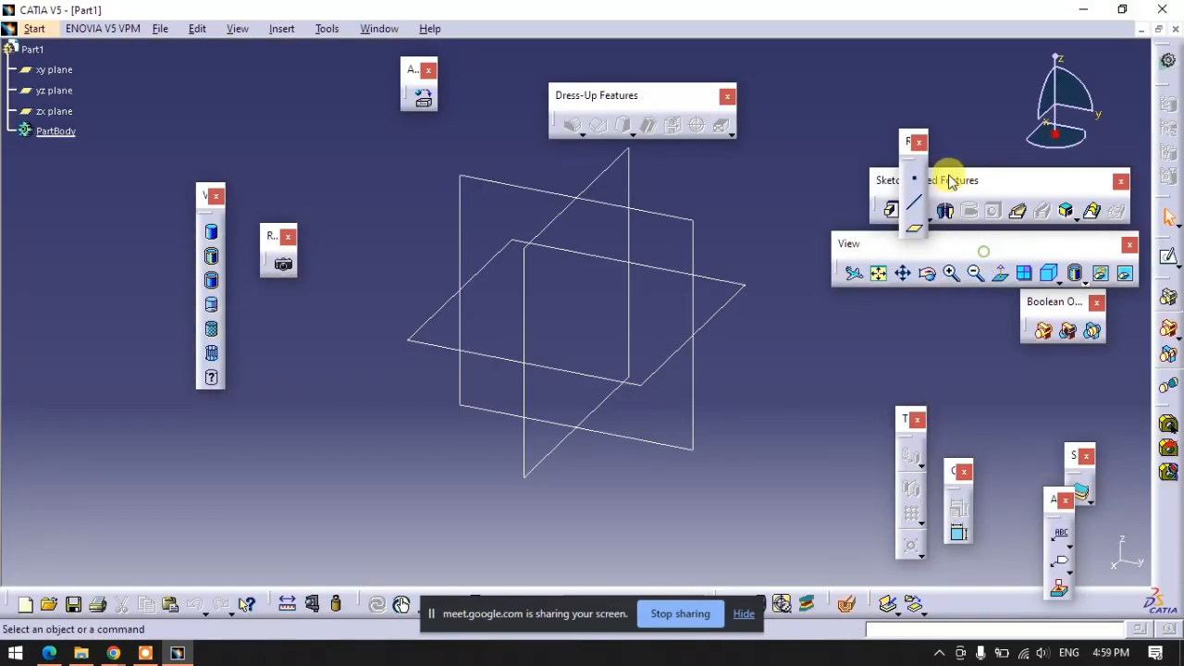
left_click_drag(950, 180, 945, 89)
left_click_drag(904, 152, 1117, 282)
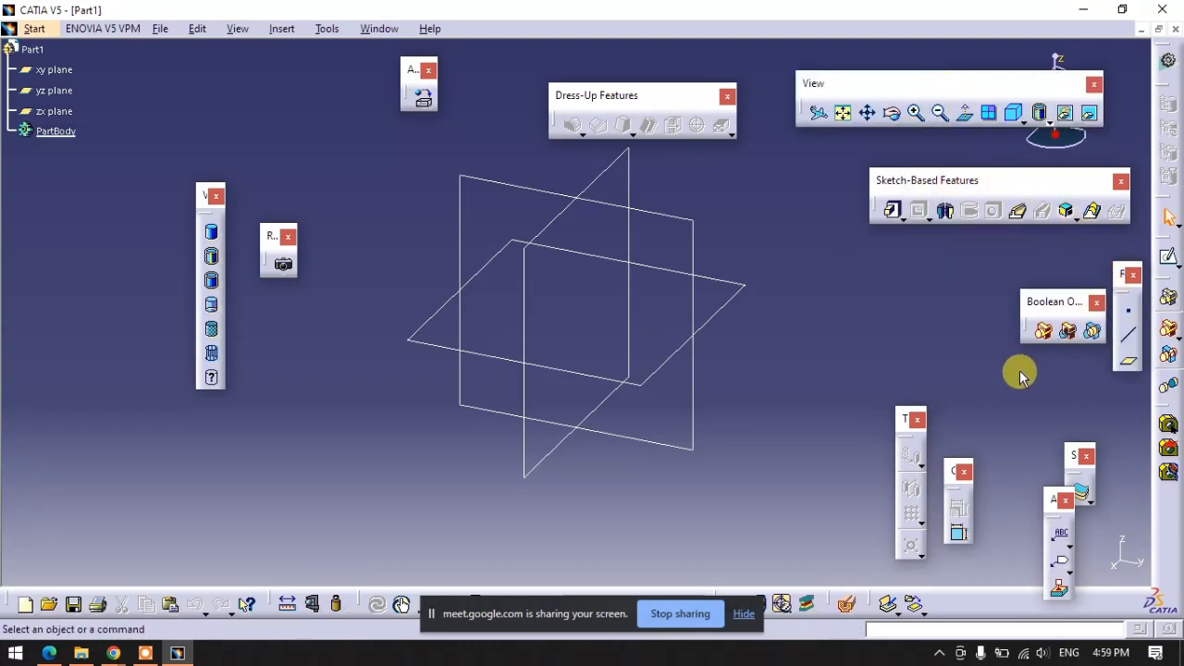
Check which toolbars are enabled, and move the Transformation Features toolbar next to the specification tree.
right_click(1164, 512)
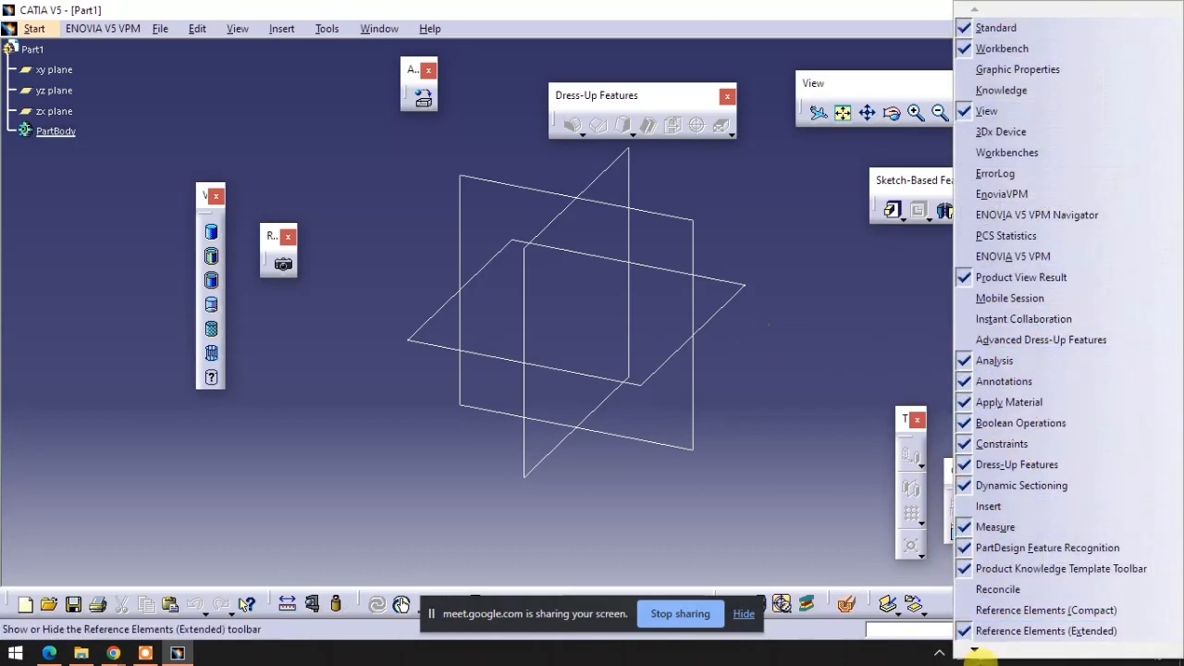
mouse_move(977, 651)
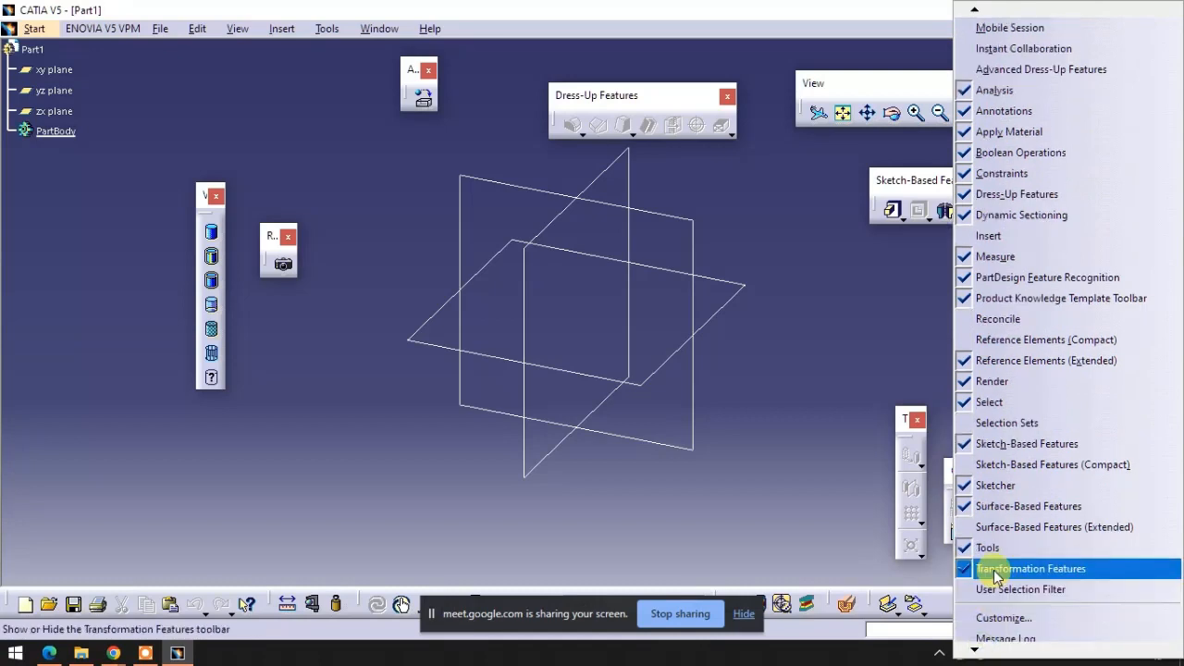
left_click(608, 492)
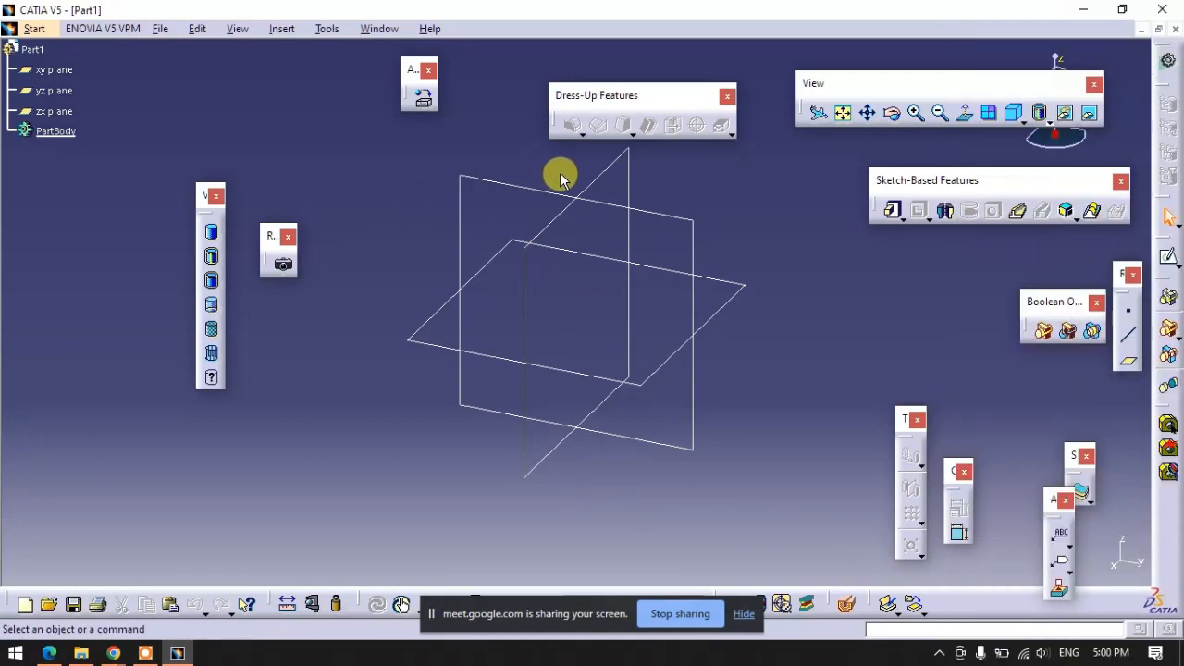
left_click_drag(904, 430, 197, 107)
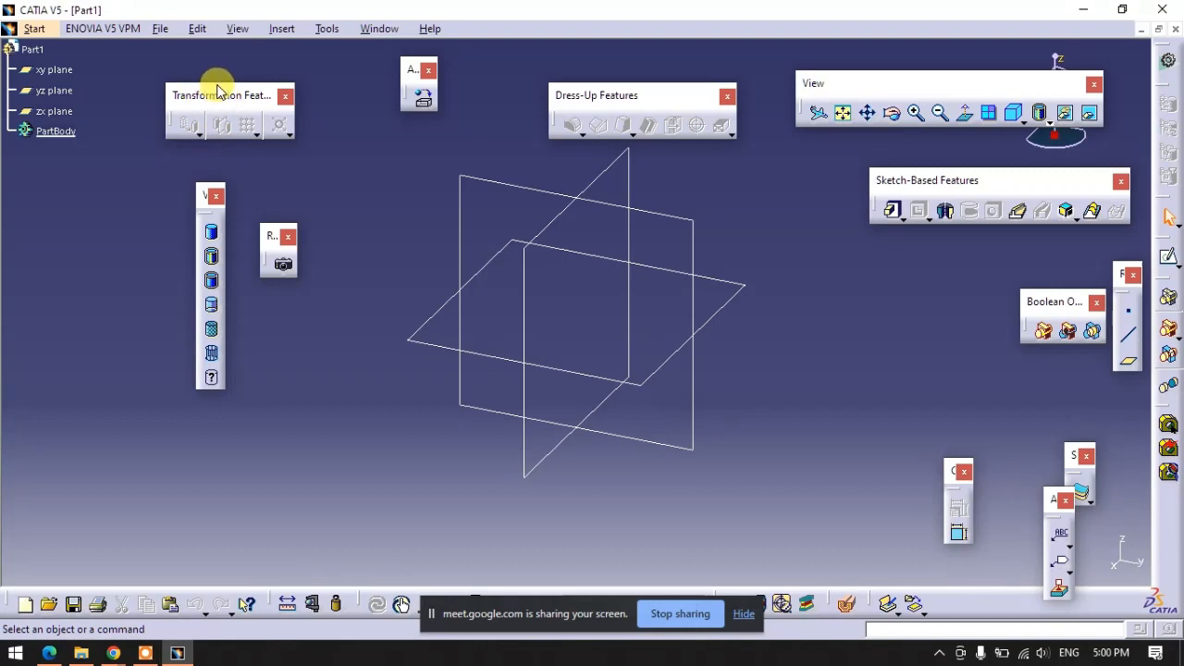
left_click_drag(237, 96, 239, 102)
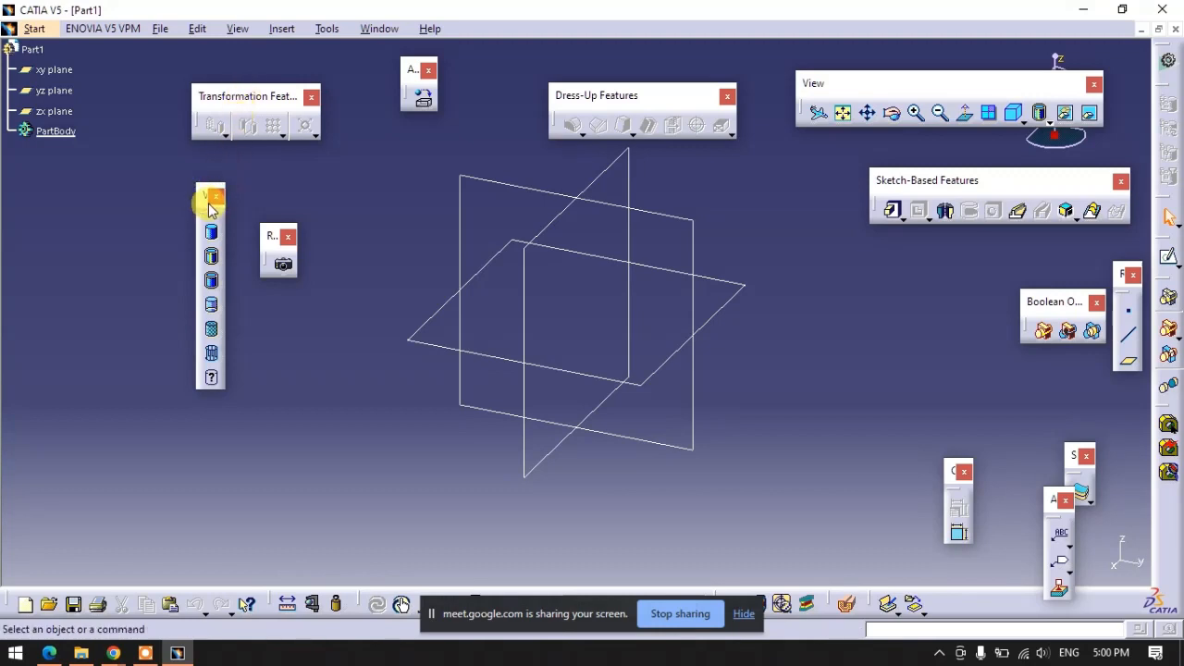
Clear the modelling area by docking the view mode and View toolbars, closing Render and Apply Material, and shifting Dress-Up Features.
left_click_drag(210, 196, 225, 597)
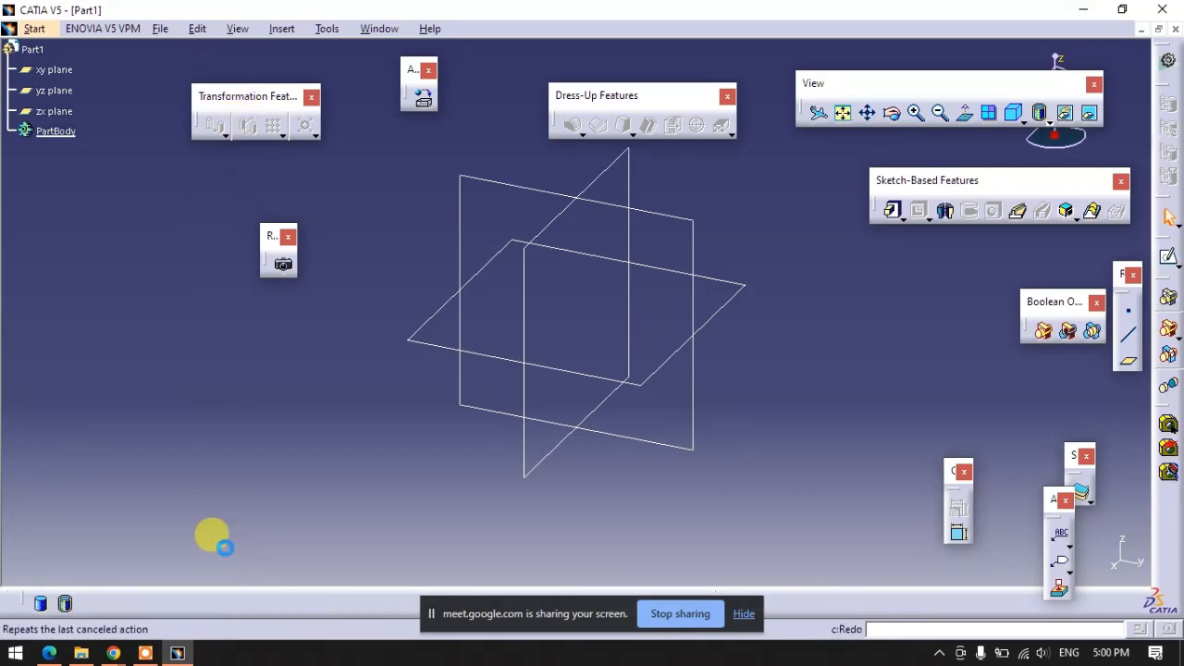
left_click(288, 236)
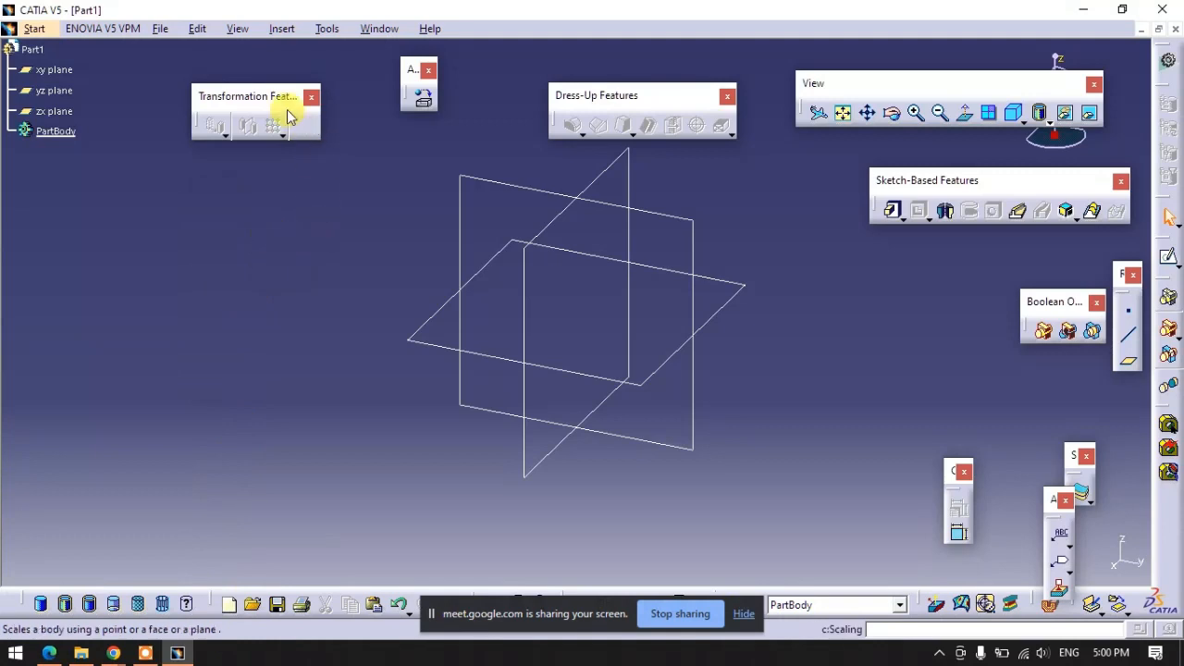
left_click(429, 70)
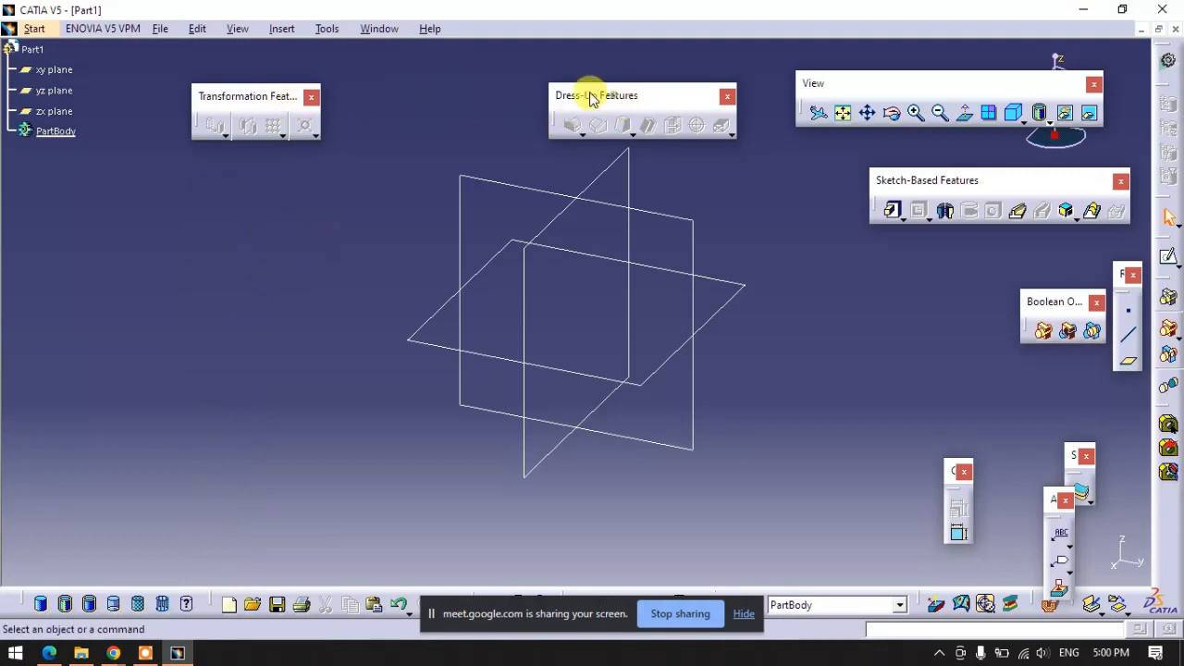
left_click_drag(589, 97, 459, 85)
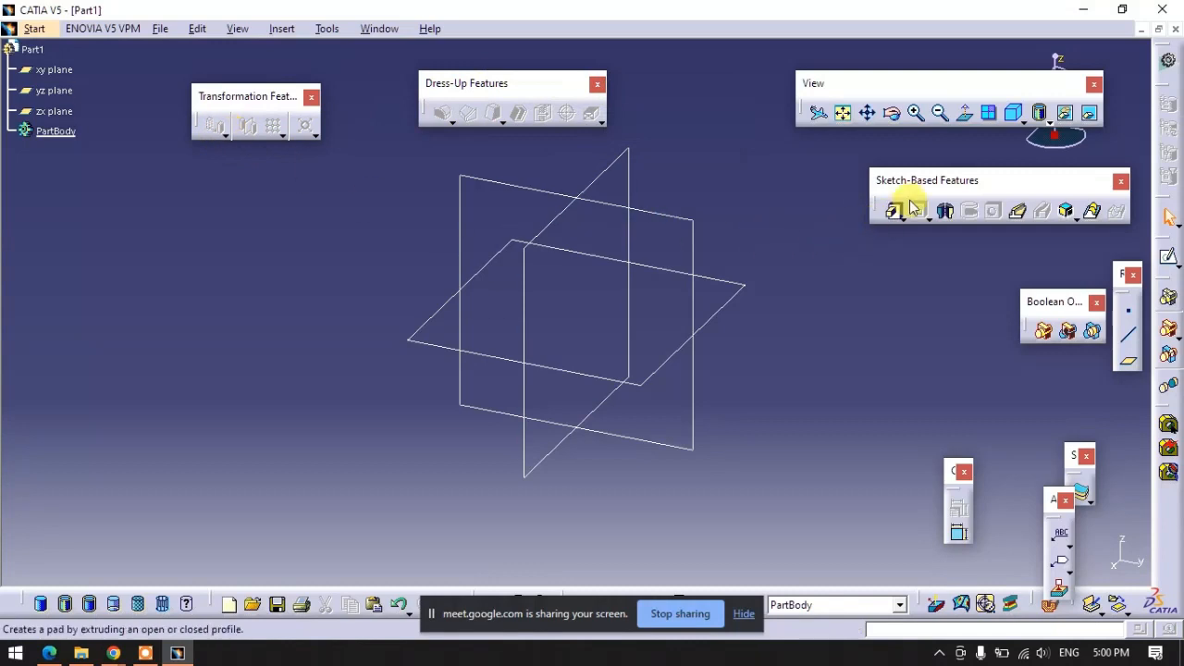
left_click_drag(962, 83, 835, 21)
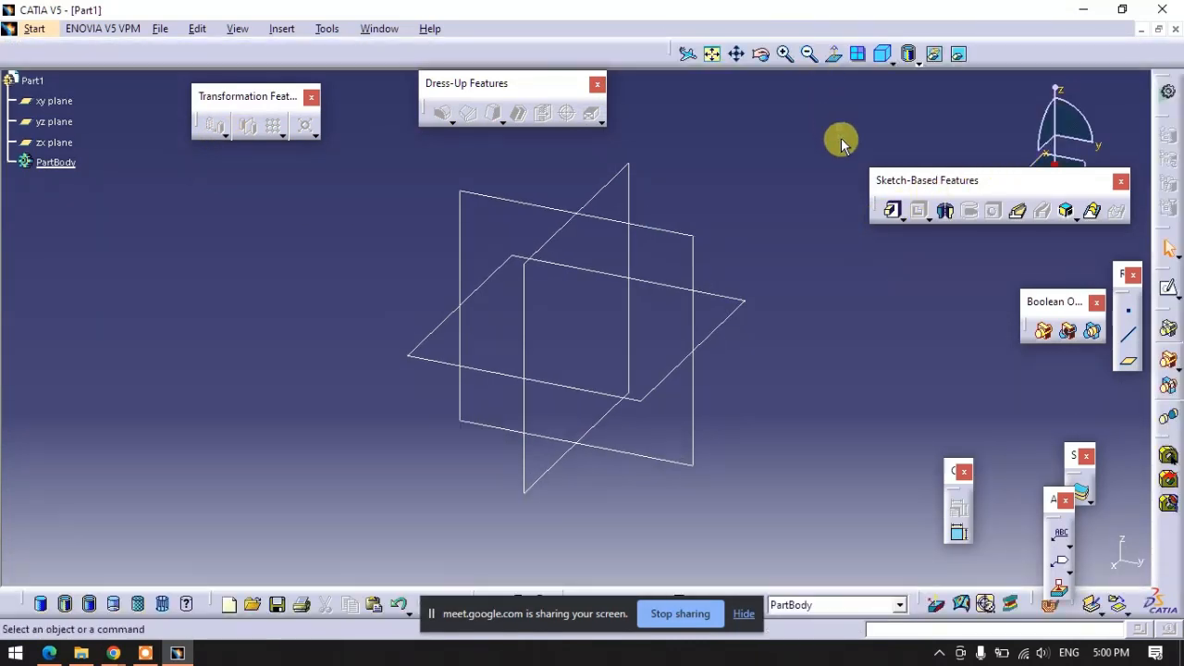
Start a Pad and open a new sketch for its profile on the xy plane.
left_click(517, 192)
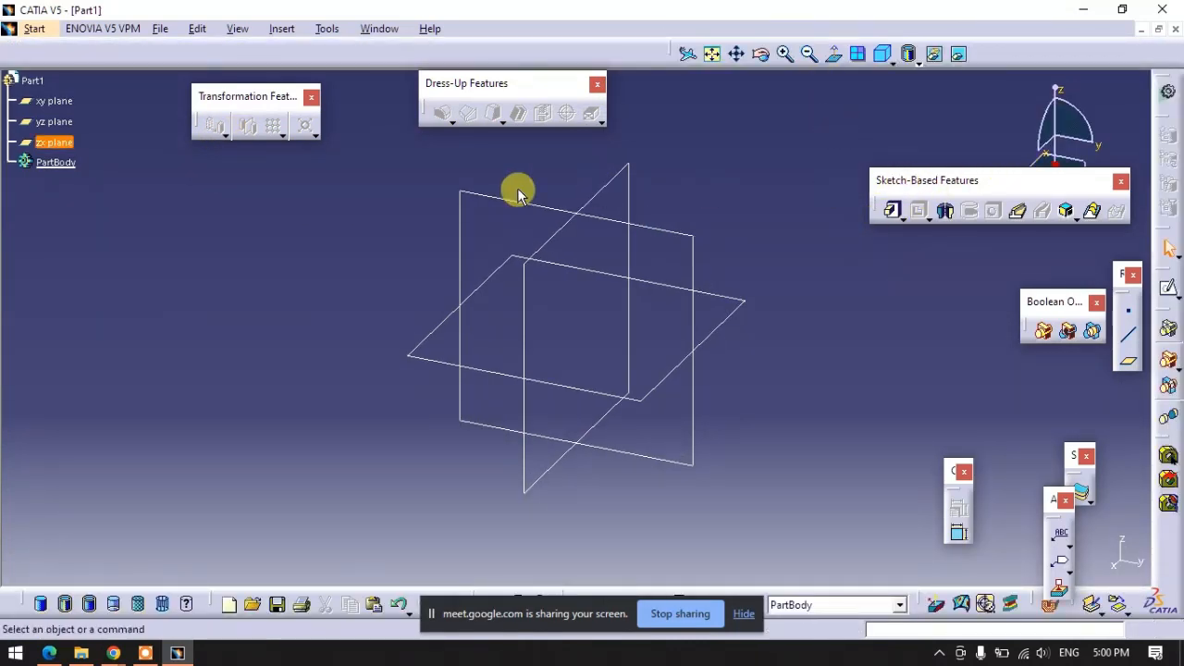
left_click(891, 211)
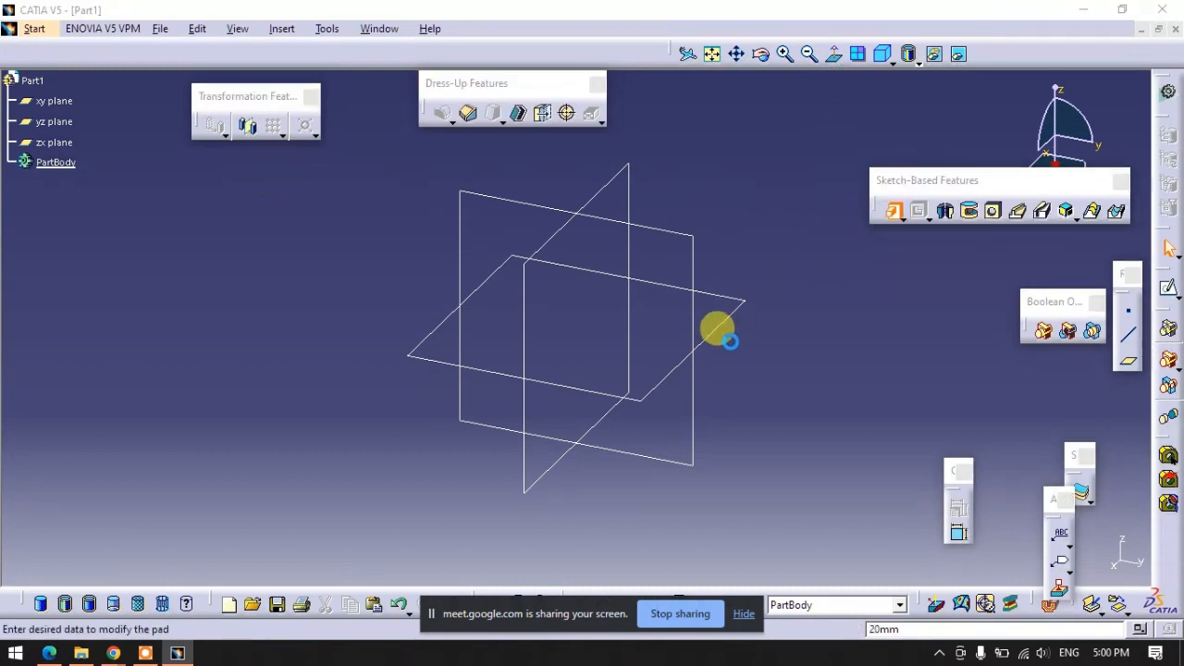
left_click(144, 653)
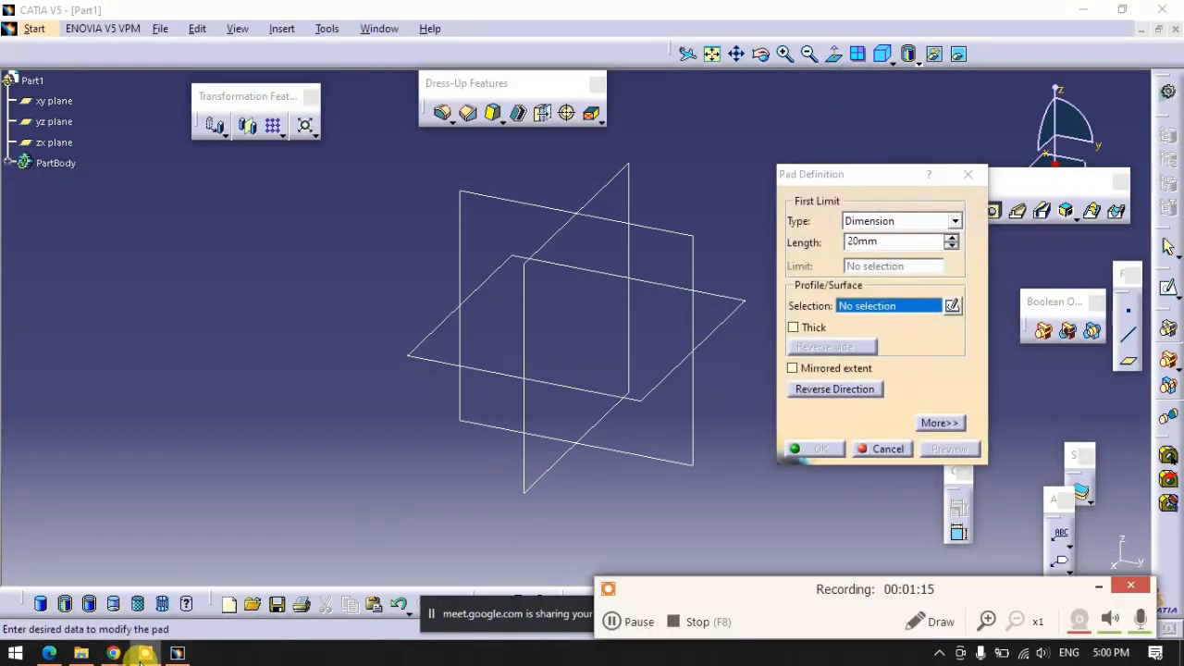
left_click(1098, 586)
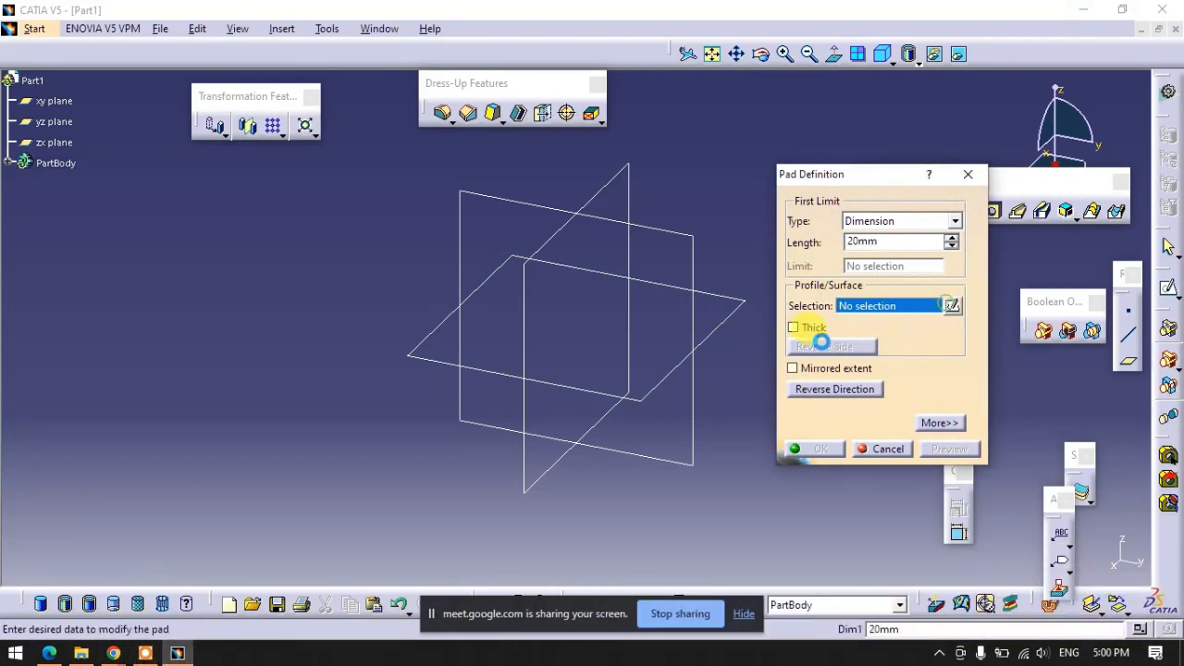
left_click(714, 306)
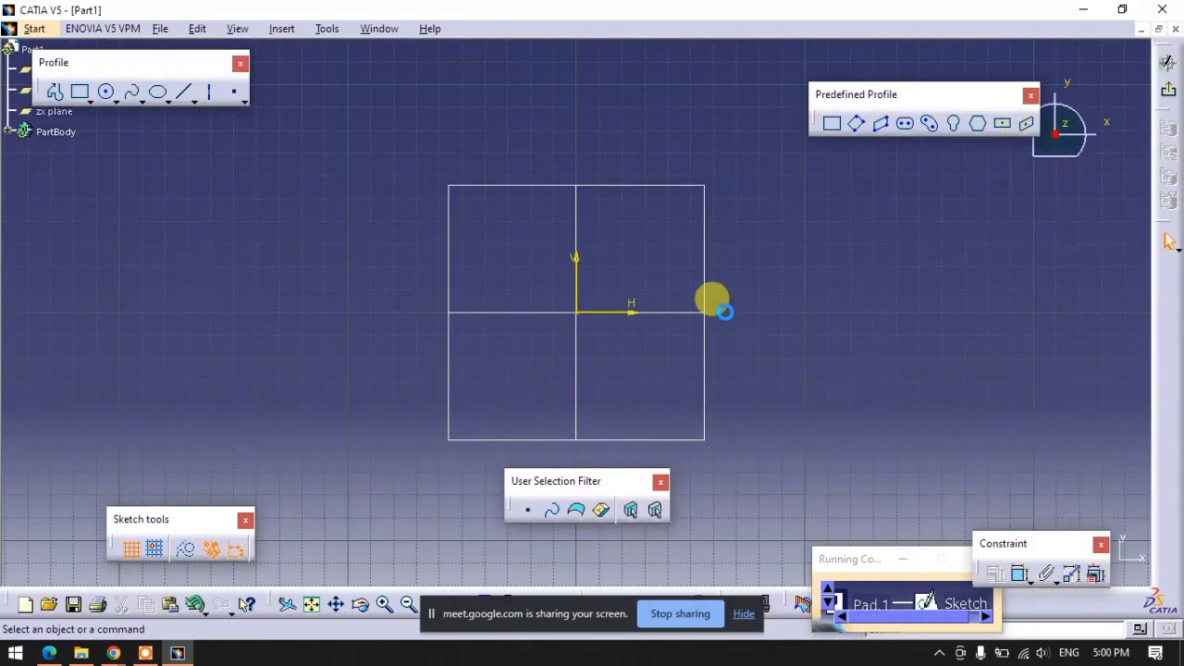
Sketch a rectangle about 19 mm by 16 mm with its corner on the origin.
left_click(832, 123)
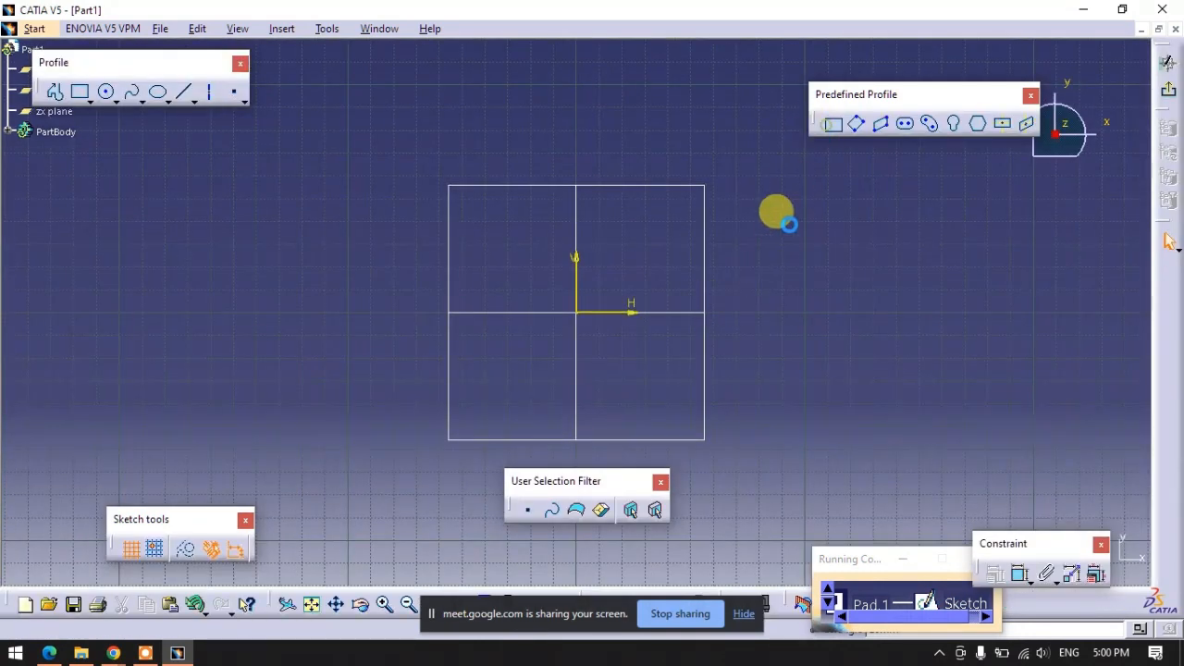
left_click(579, 314)
left_click(621, 275)
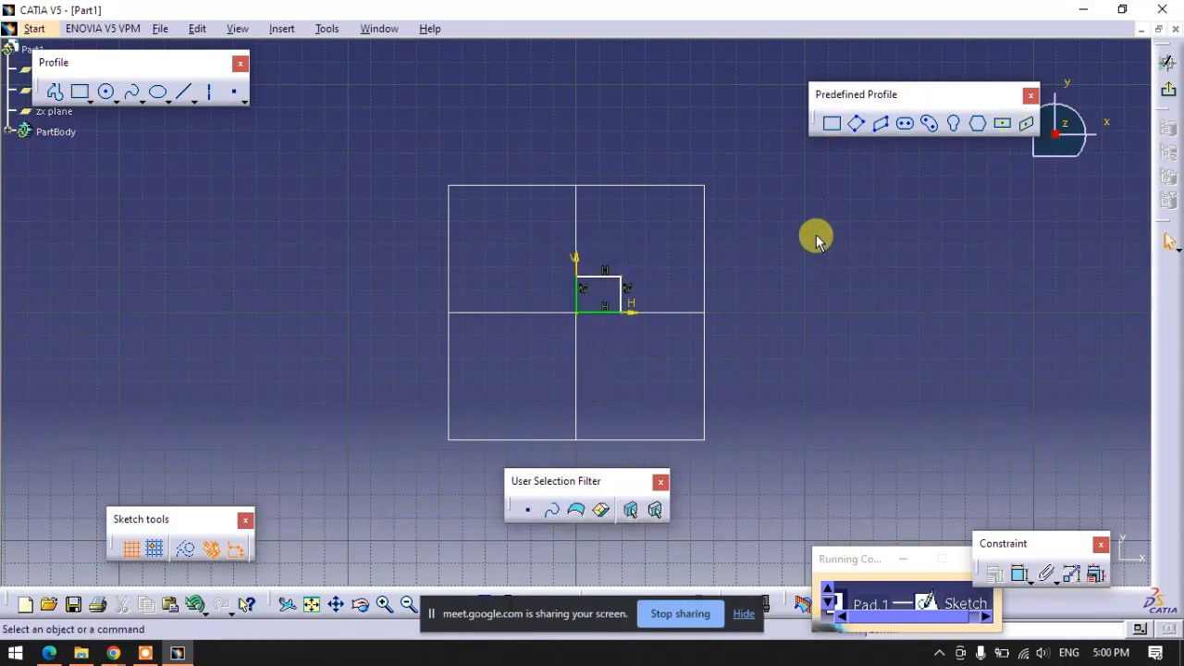
Dimension the rectangle's horizontal side and set it to 10 mm.
left_click(1021, 573)
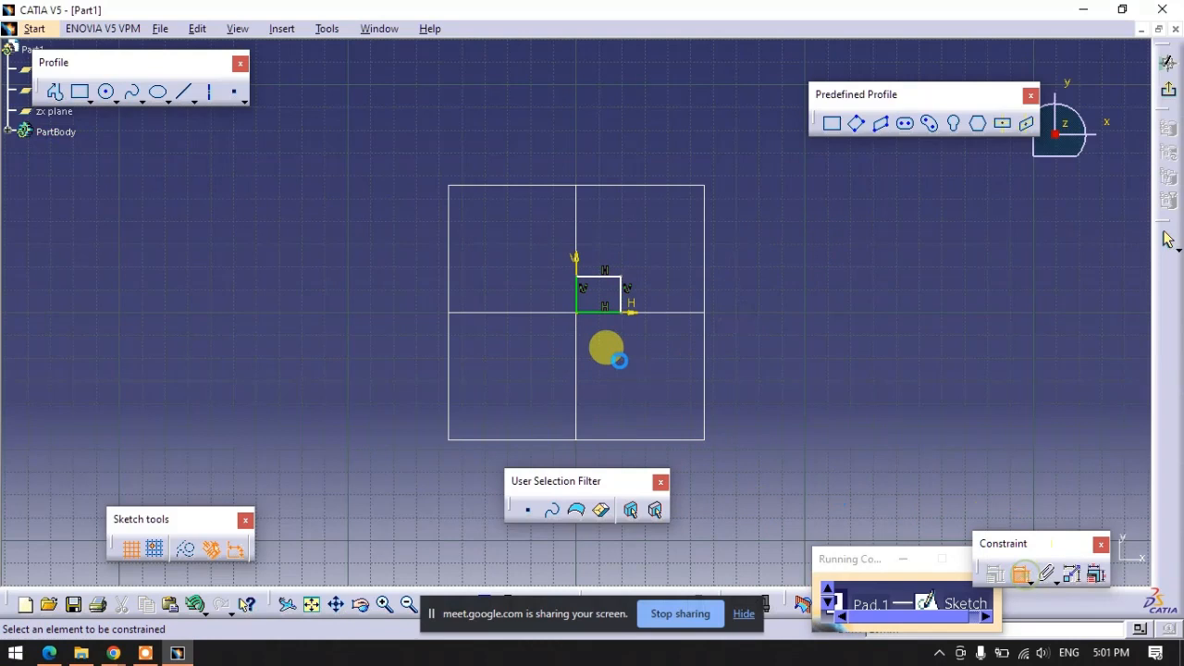
left_click(603, 314)
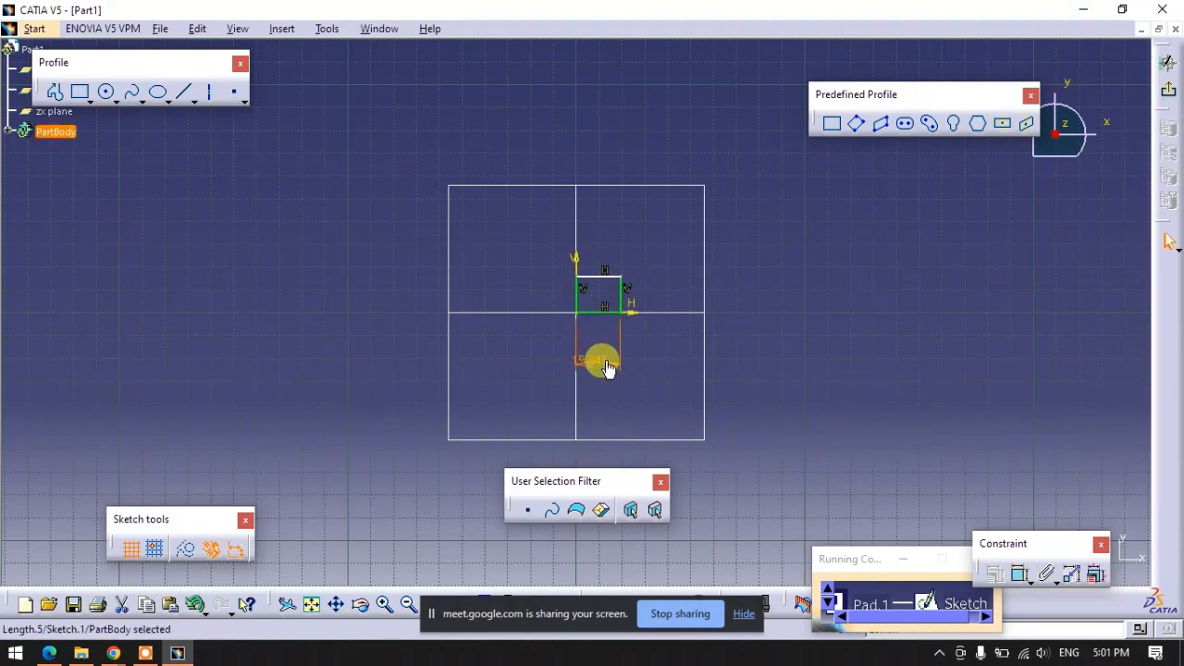
left_click(612, 368)
double_click(613, 368)
type("10")
key("Return")
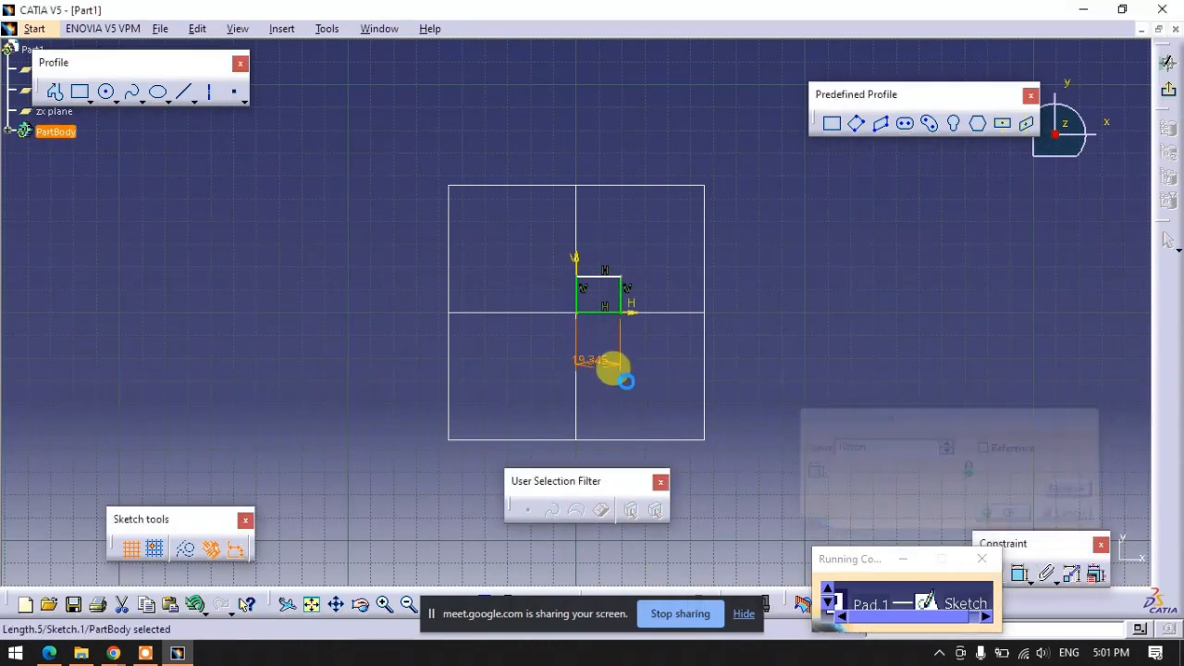
Dimension the rectangle's vertical side and set it to 10 mm.
left_click(1029, 576)
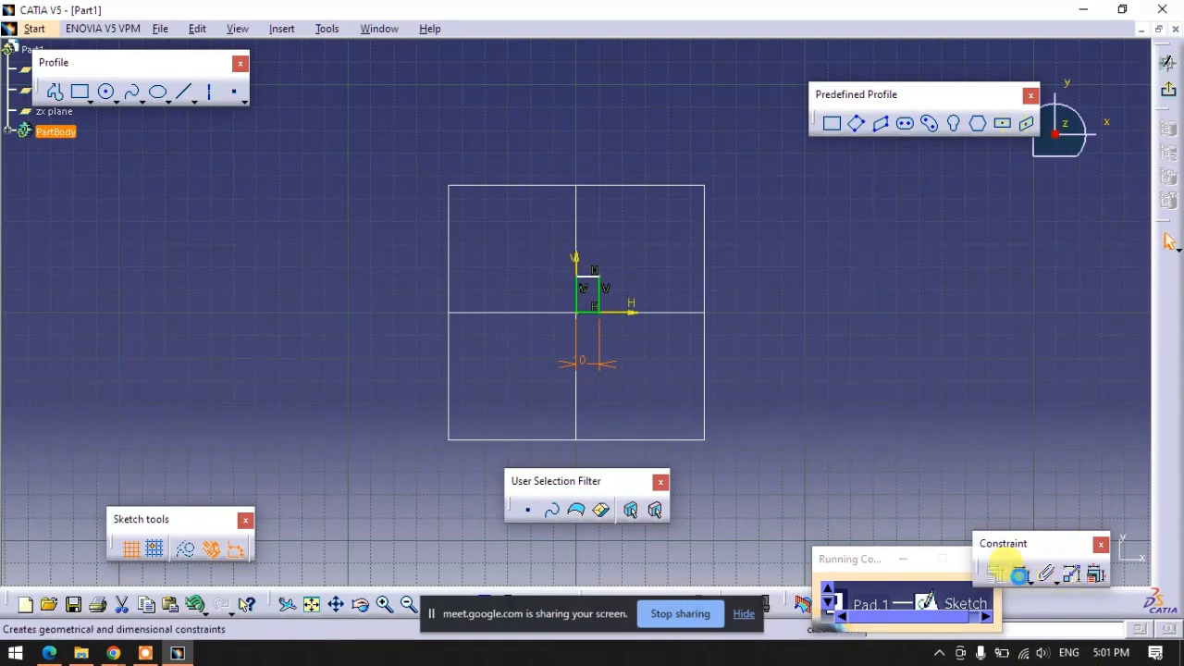
left_click(607, 300)
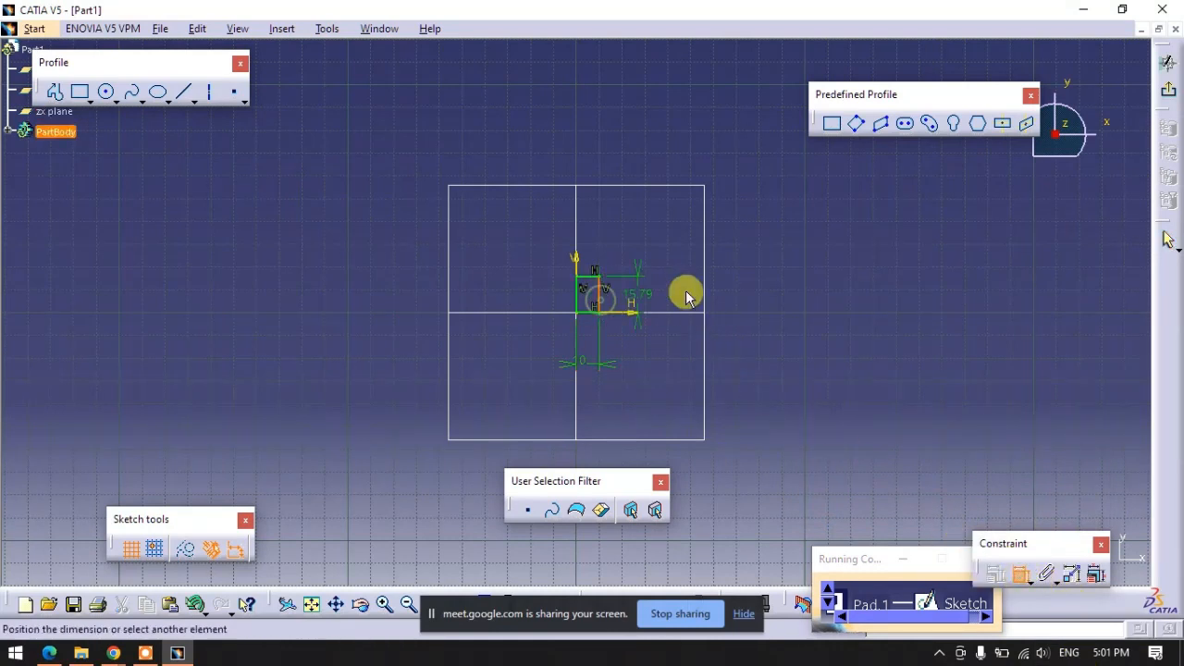
left_click(668, 227)
double_click(675, 236)
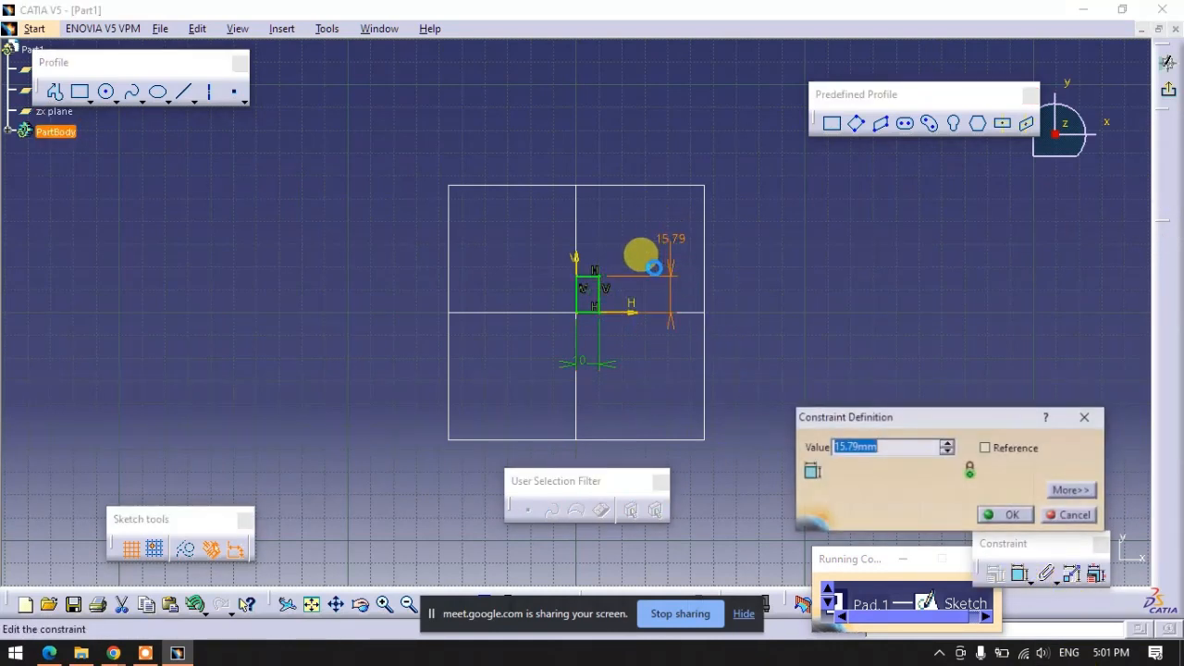
type("10")
key("Return")
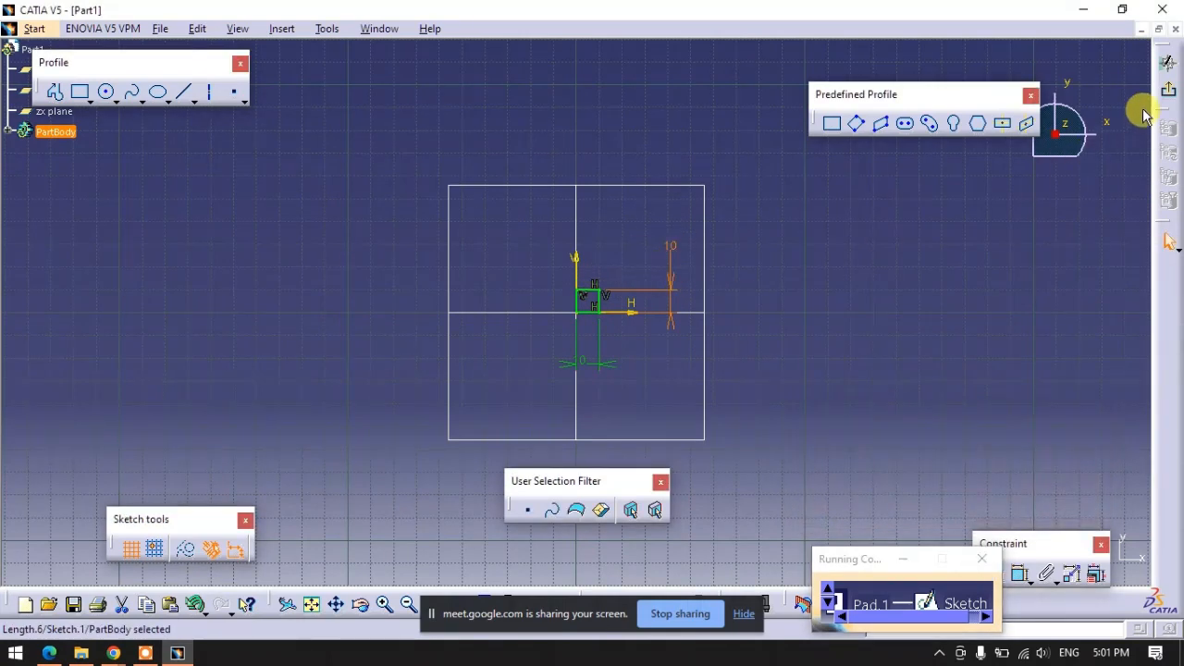
Finish the sketch and pad the square profile to a length of 500 mm.
left_click(1169, 89)
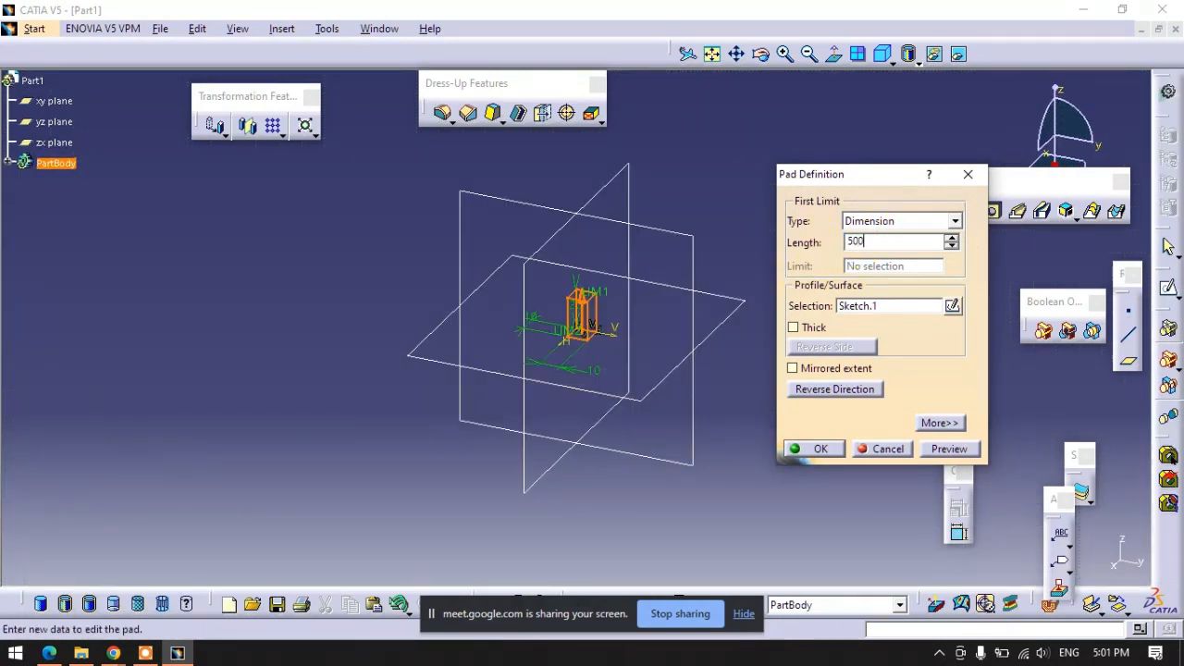
type("500")
key("Return")
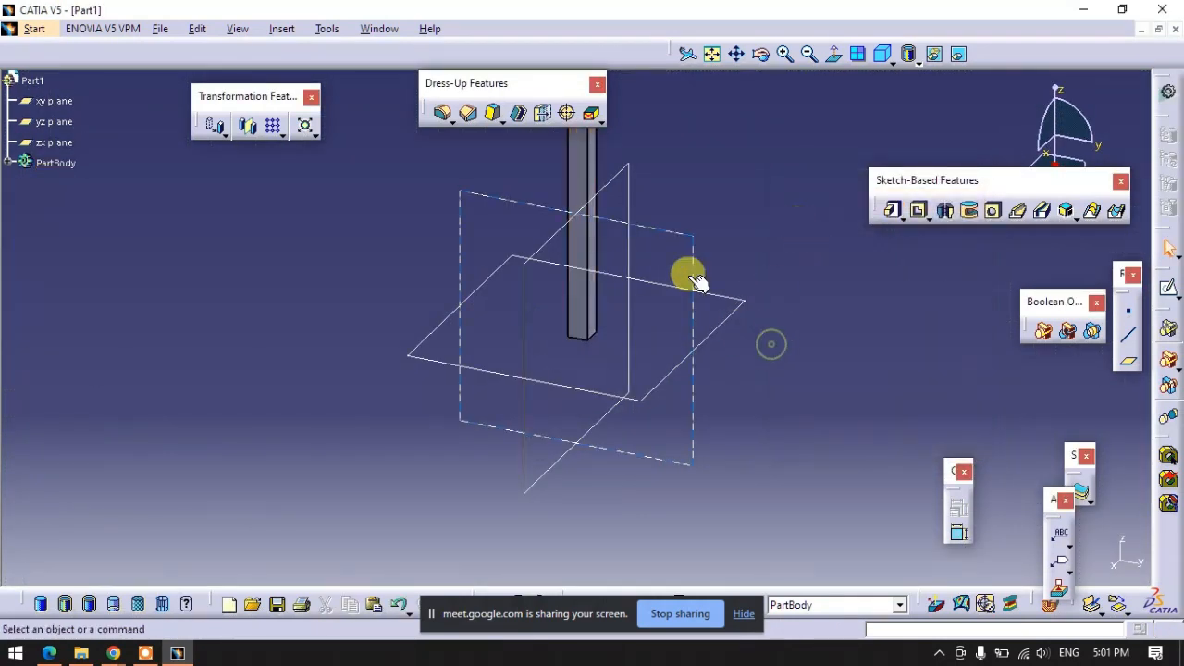
Reopen the pad's definition and set its length to 50 mm.
middle_click_drag(690, 272, 595, 428)
middle_click_drag(610, 190, 485, 347)
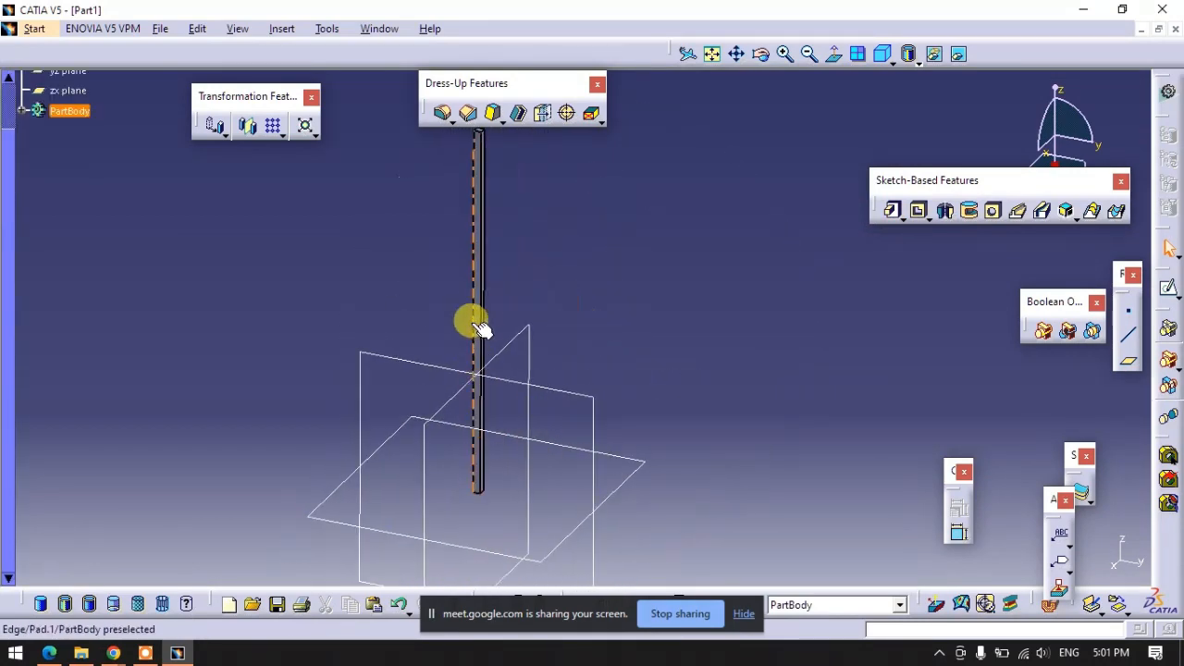
left_click(474, 308)
double_click(475, 308)
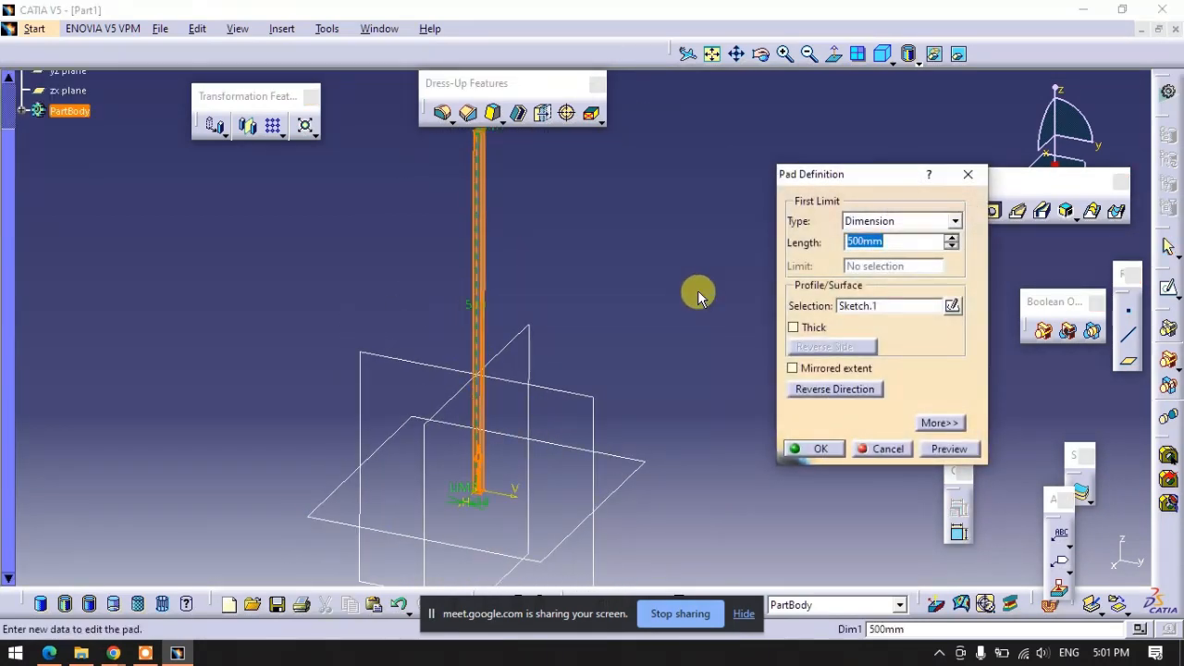
type("50")
key("Return")
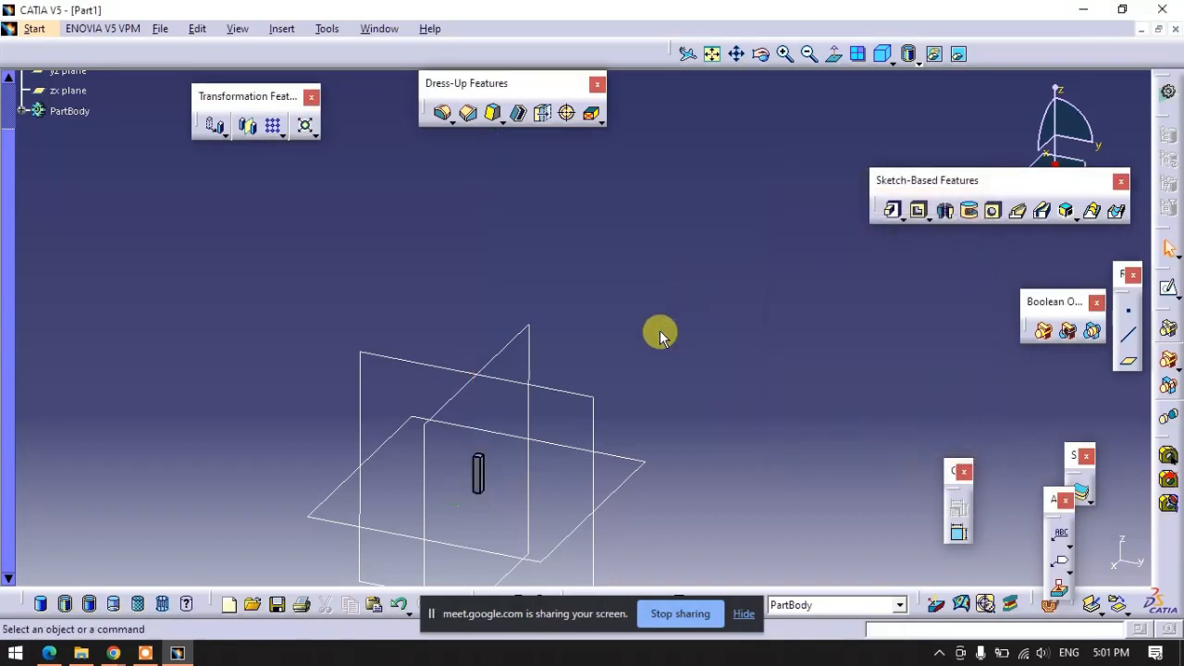
Detach the Patterns tools from the Transformation Features toolbar and place them as a separate floating toolbar below it.
middle_click_drag(658, 330, 681, 228)
middle_click_drag(606, 285, 506, 344)
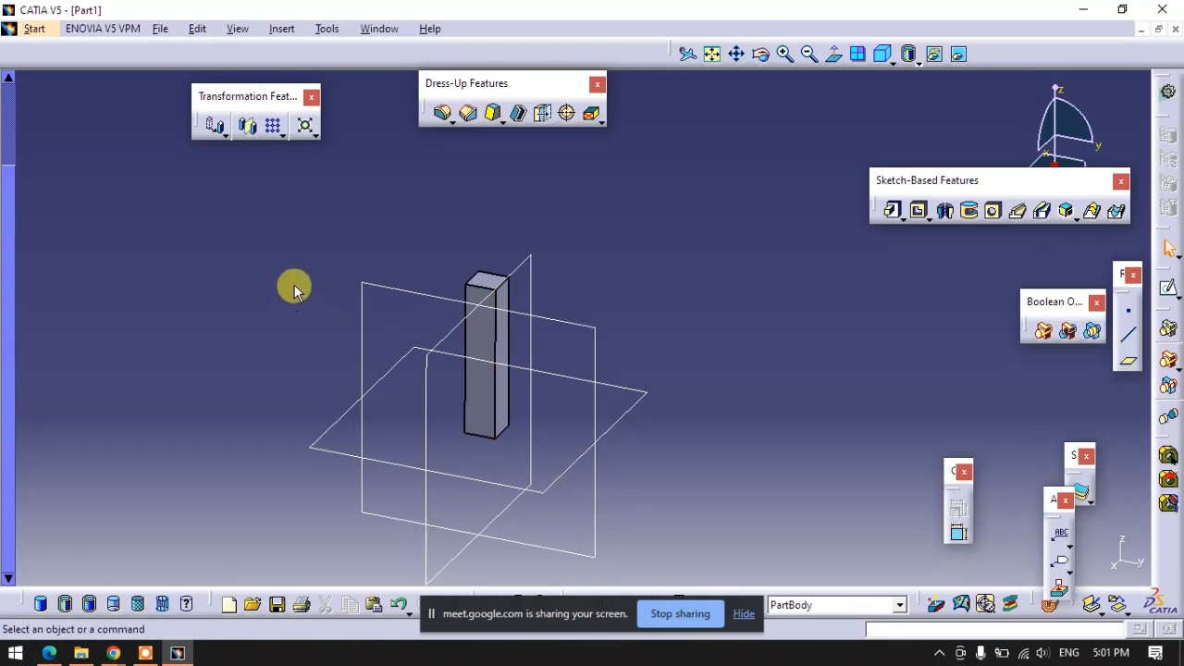
left_click(281, 135)
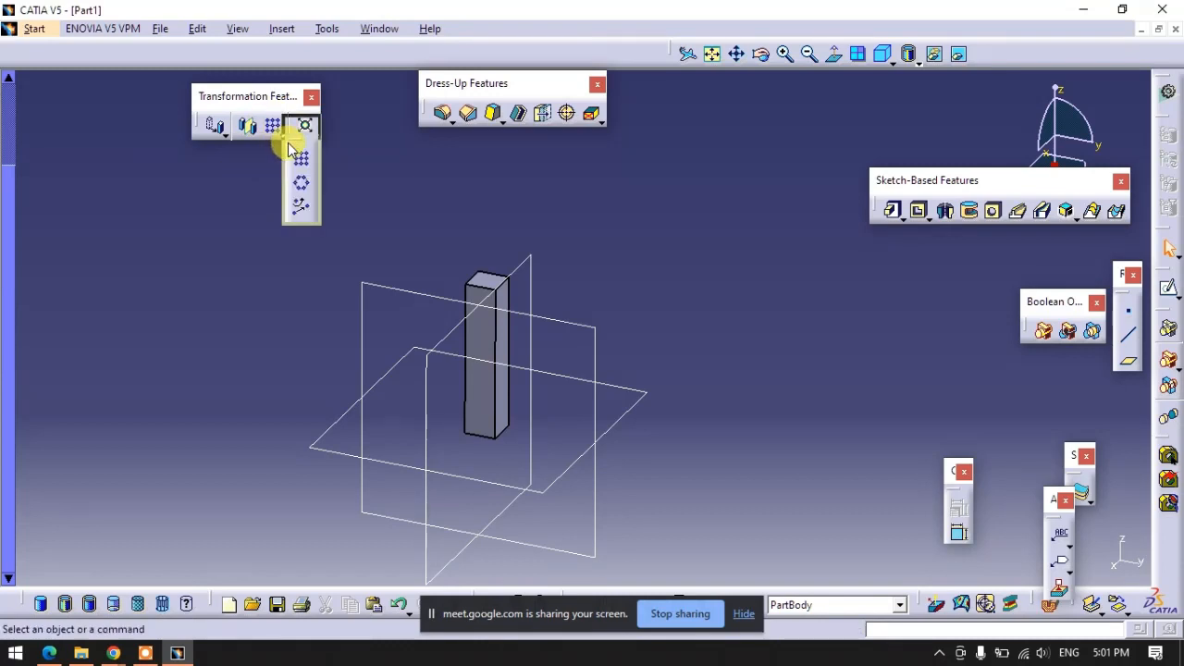
left_click_drag(334, 97, 186, 195)
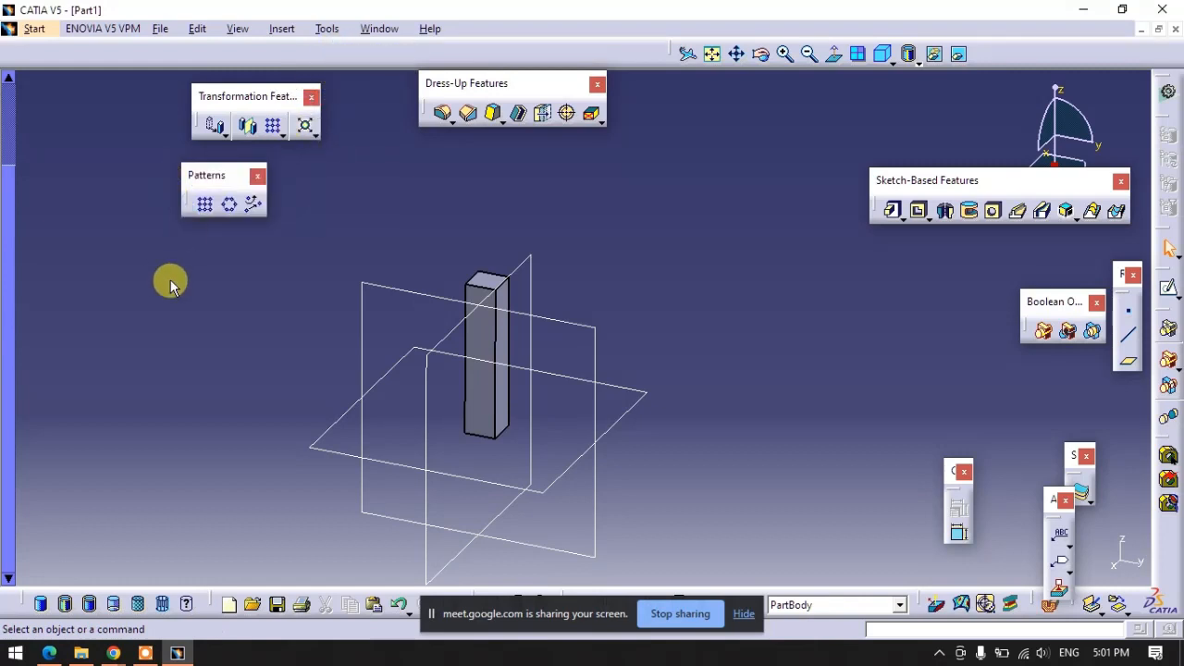
Start a rectangular pattern, choose the bar's pad as the object to pattern, and reset the object to the current solid.
left_click(207, 209)
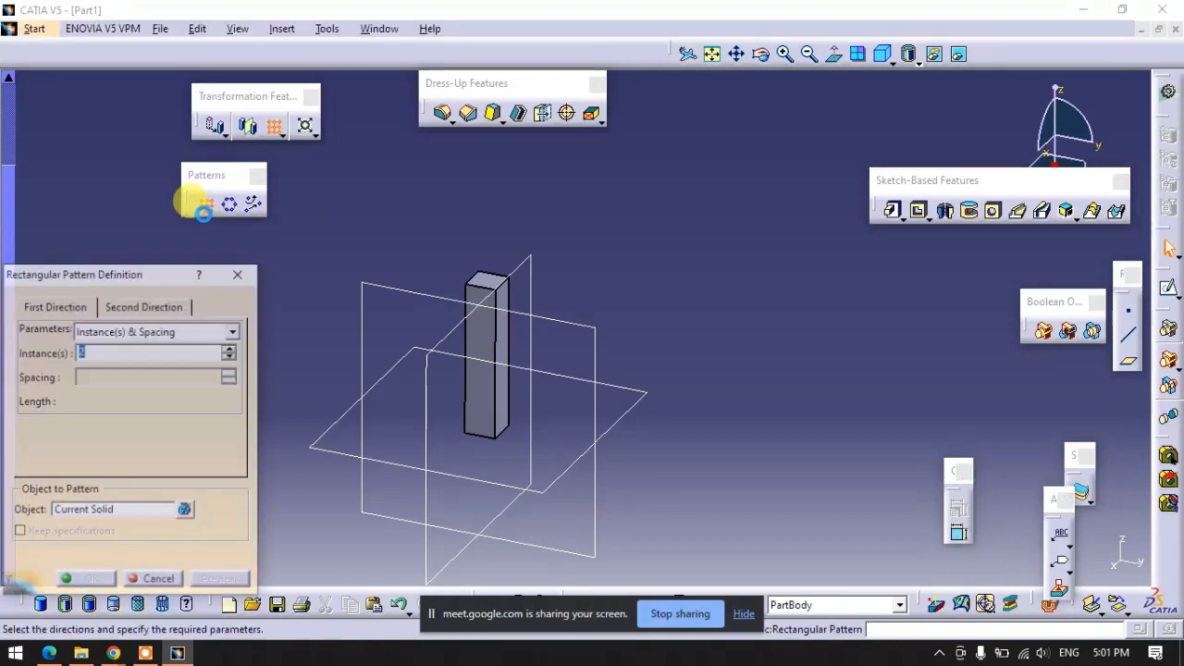
left_click_drag(116, 275, 942, 133)
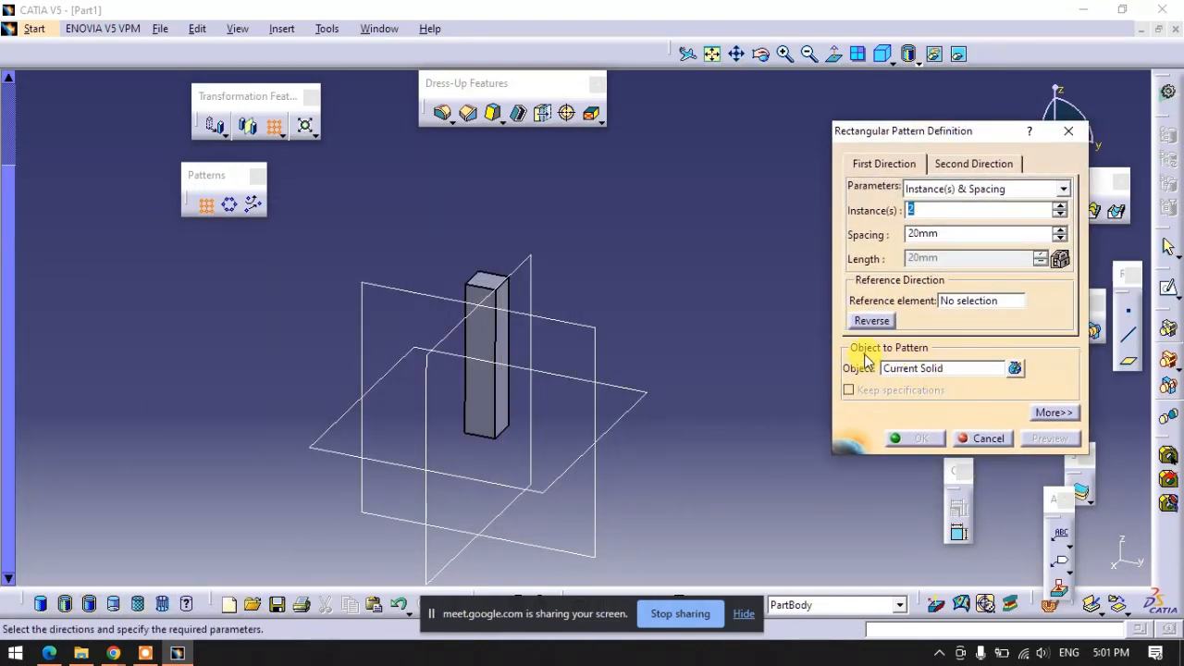
left_click(913, 368)
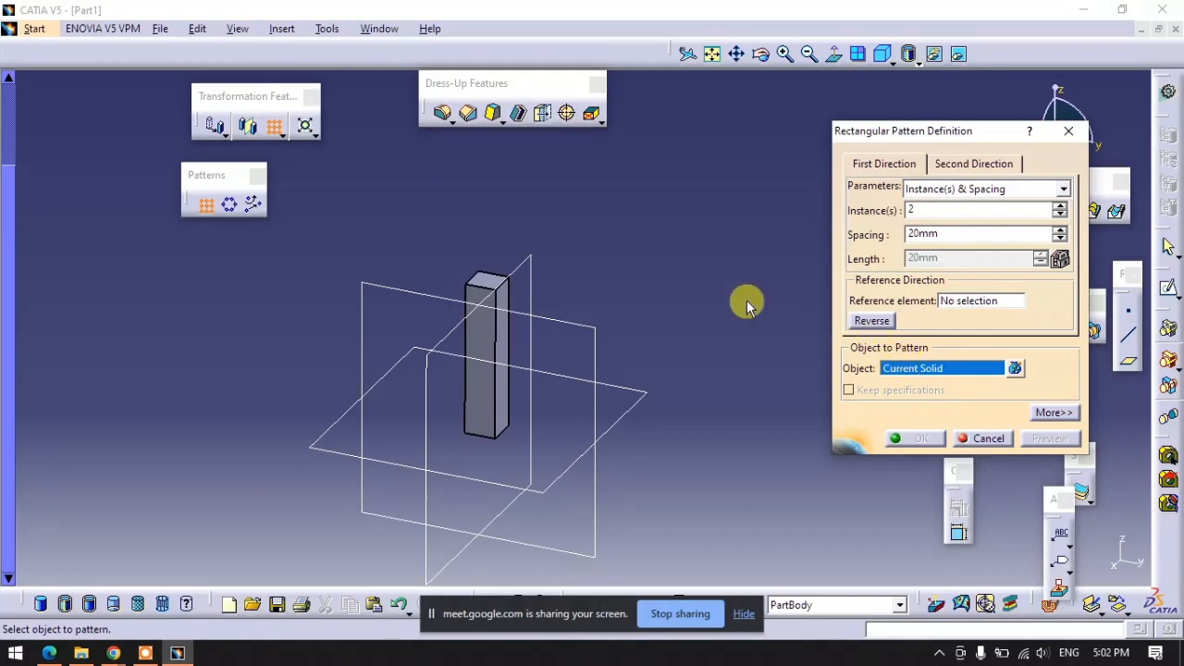
left_click(507, 330)
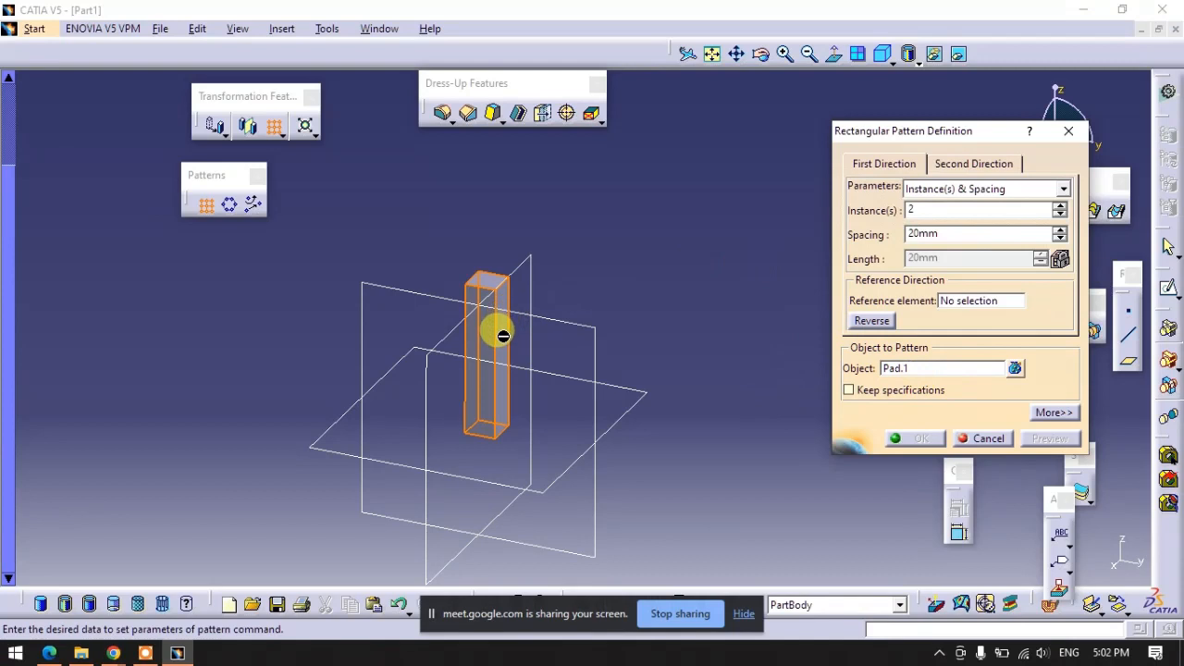
right_click(902, 367)
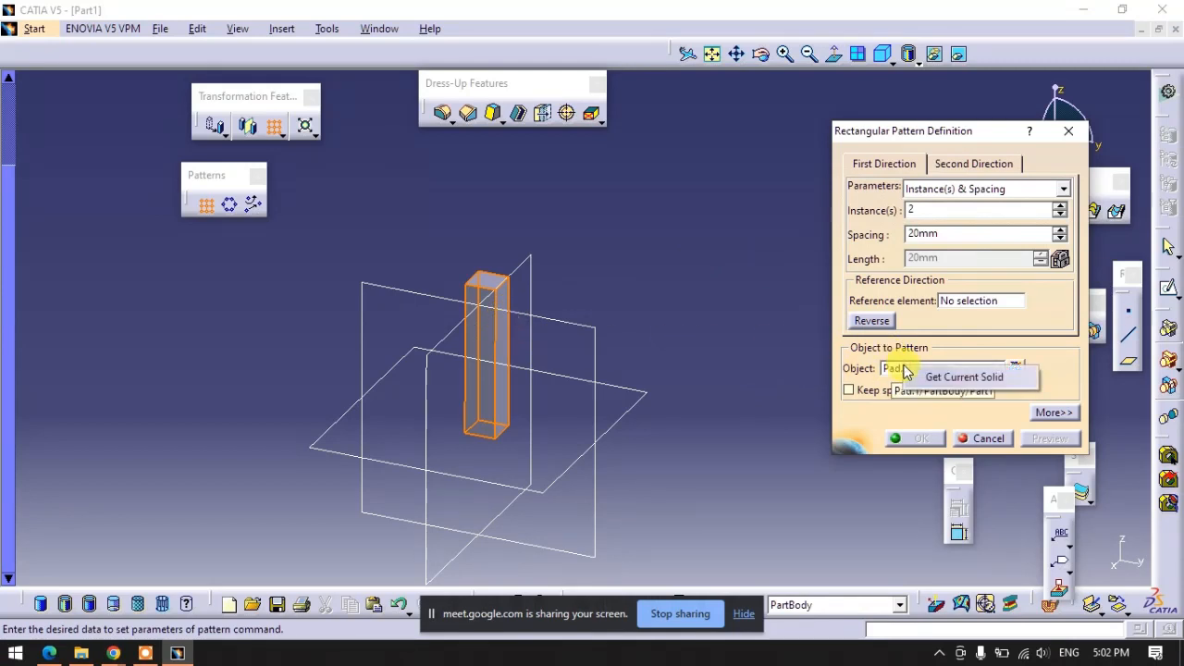
left_click(962, 377)
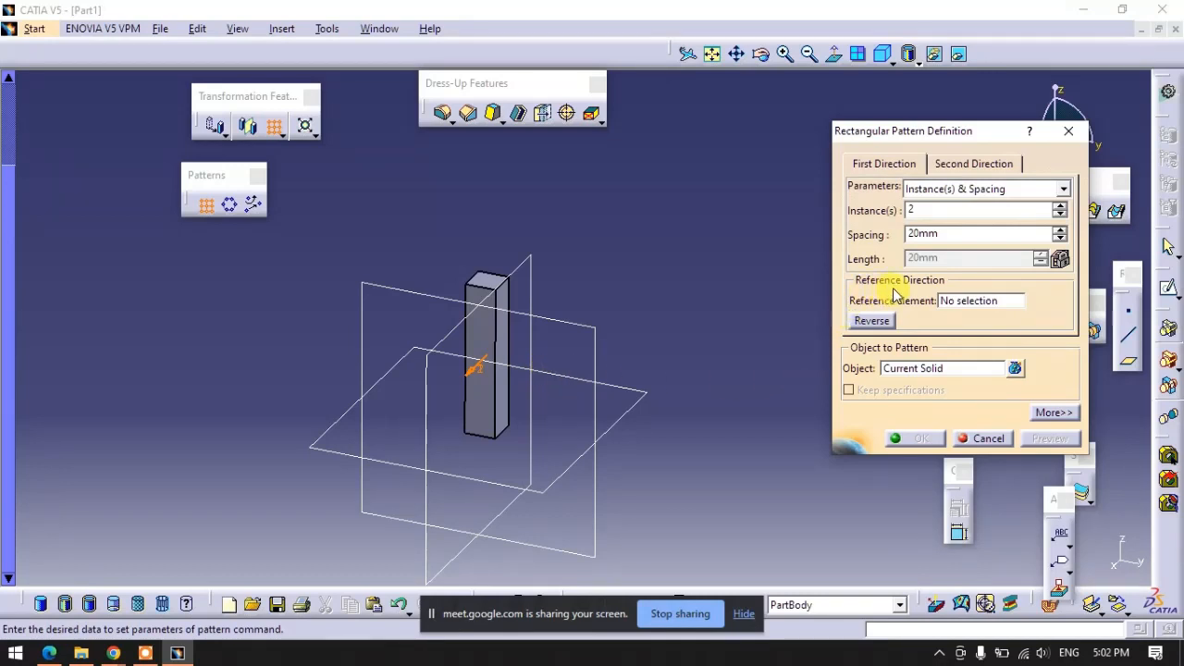
Set the first direction's reference element to the bar's vertical edge and replace it with the xy plane.
left_click(956, 302)
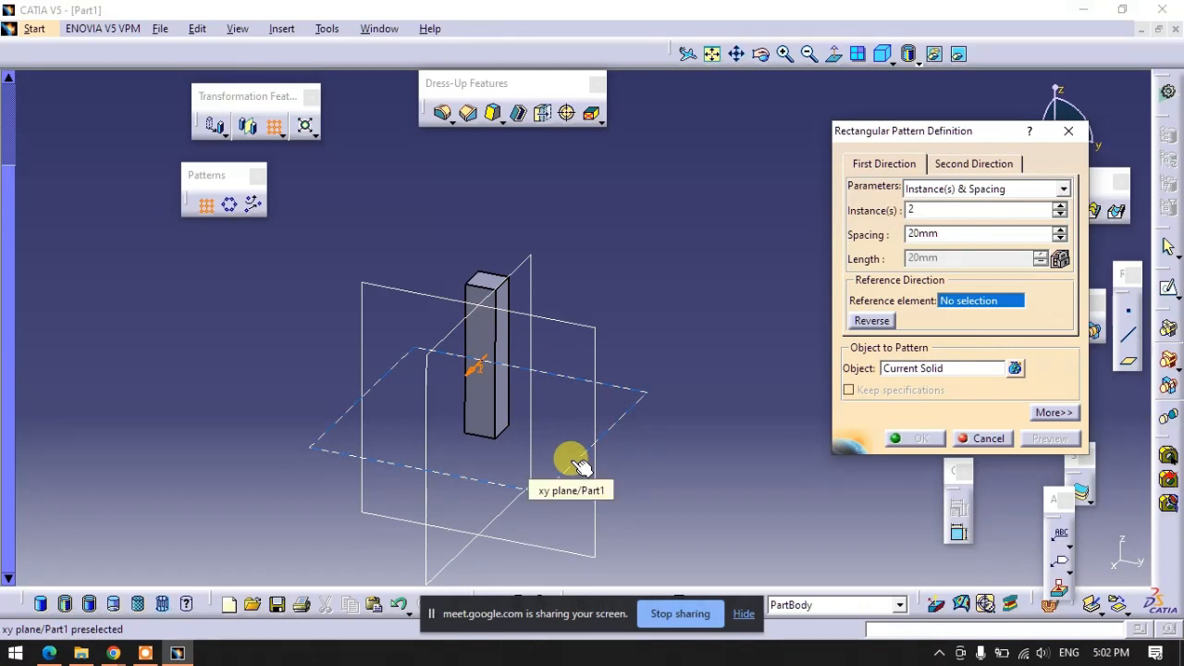
left_click(505, 393)
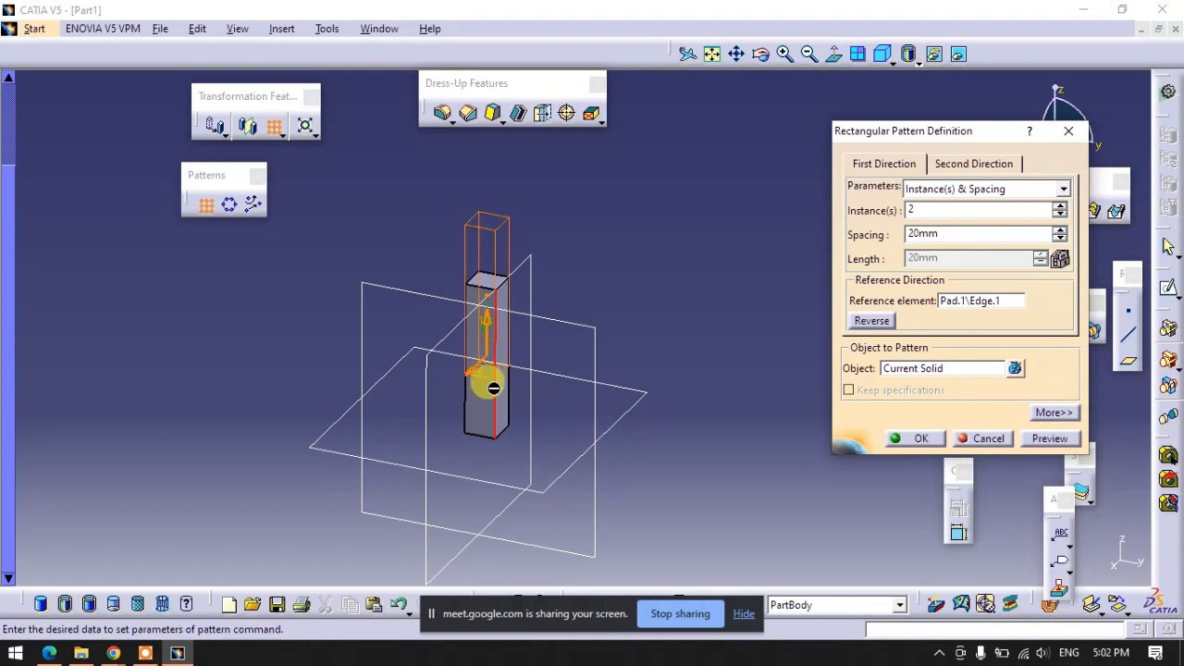
left_click(948, 308)
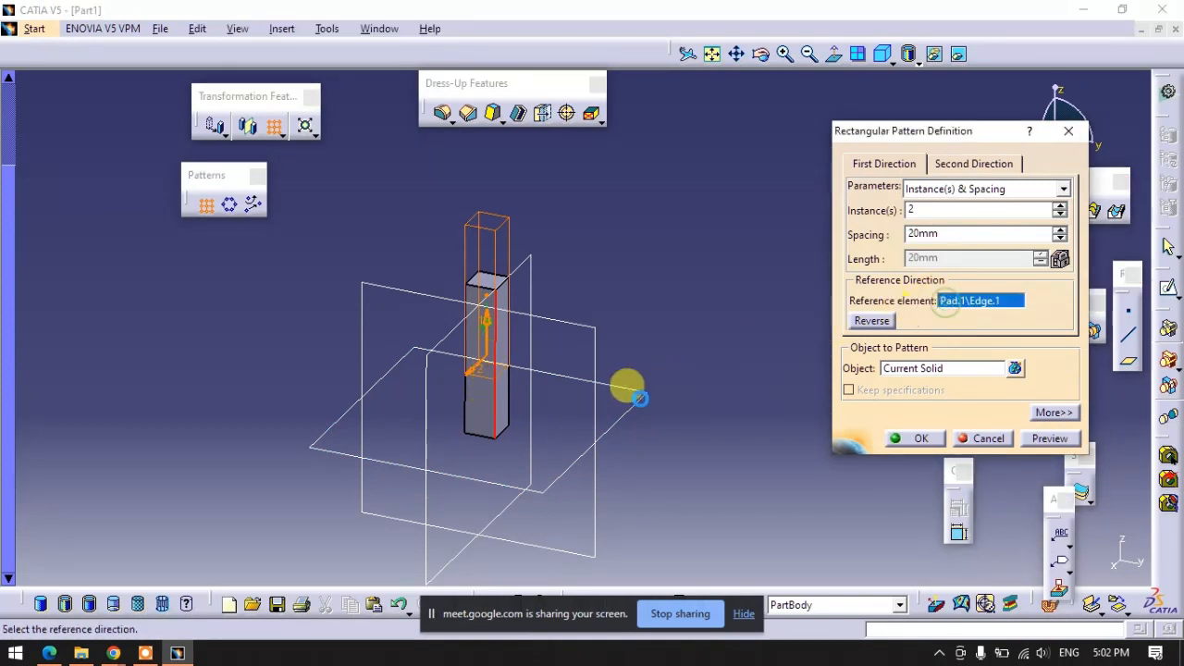
left_click(474, 432)
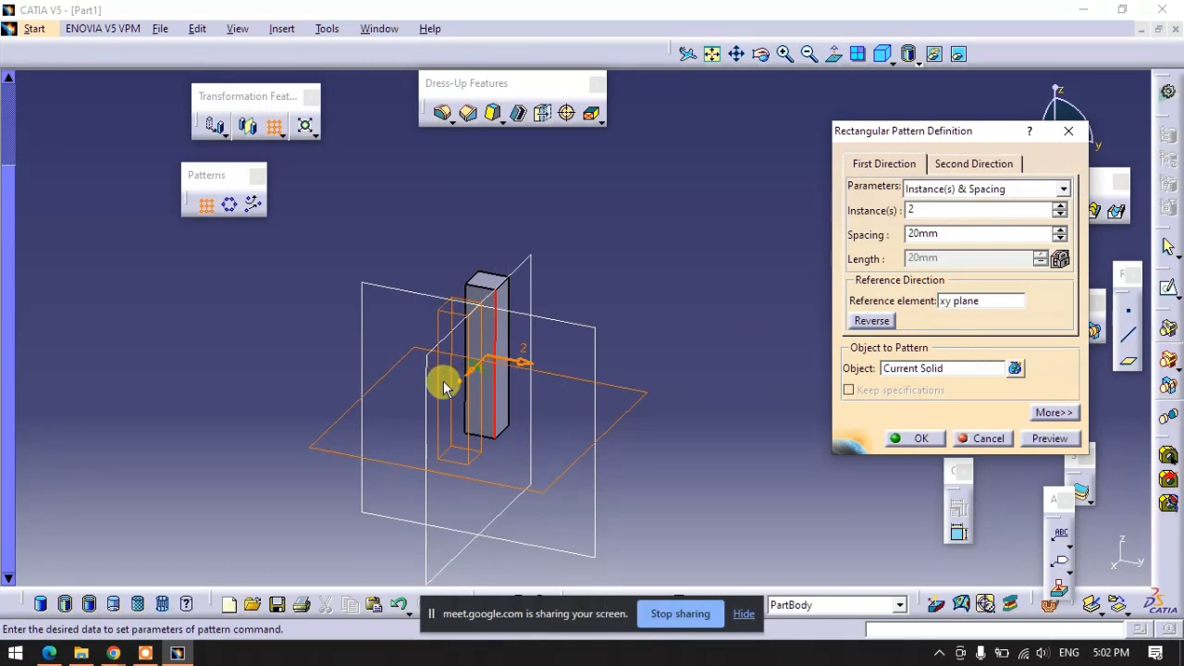
middle_click_drag(446, 422, 611, 387)
left_click(612, 388)
middle_click_drag(611, 387, 475, 248)
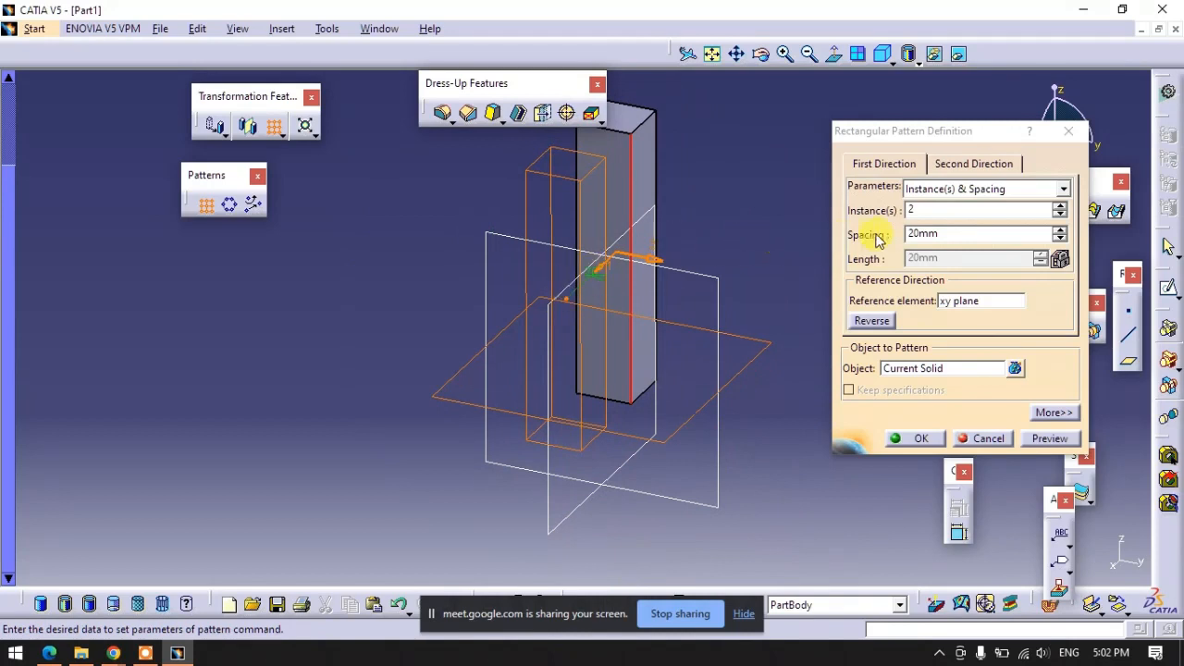
Set the number of instances in the pattern's first direction to 5.
double_click(911, 210)
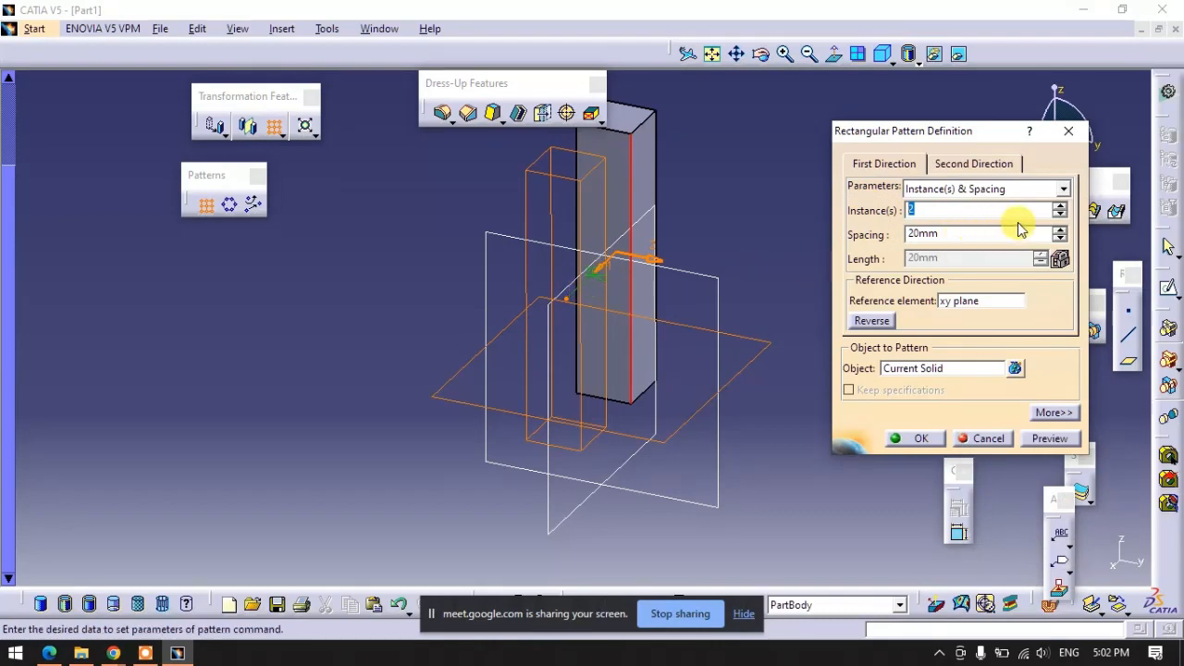
left_click(1060, 206)
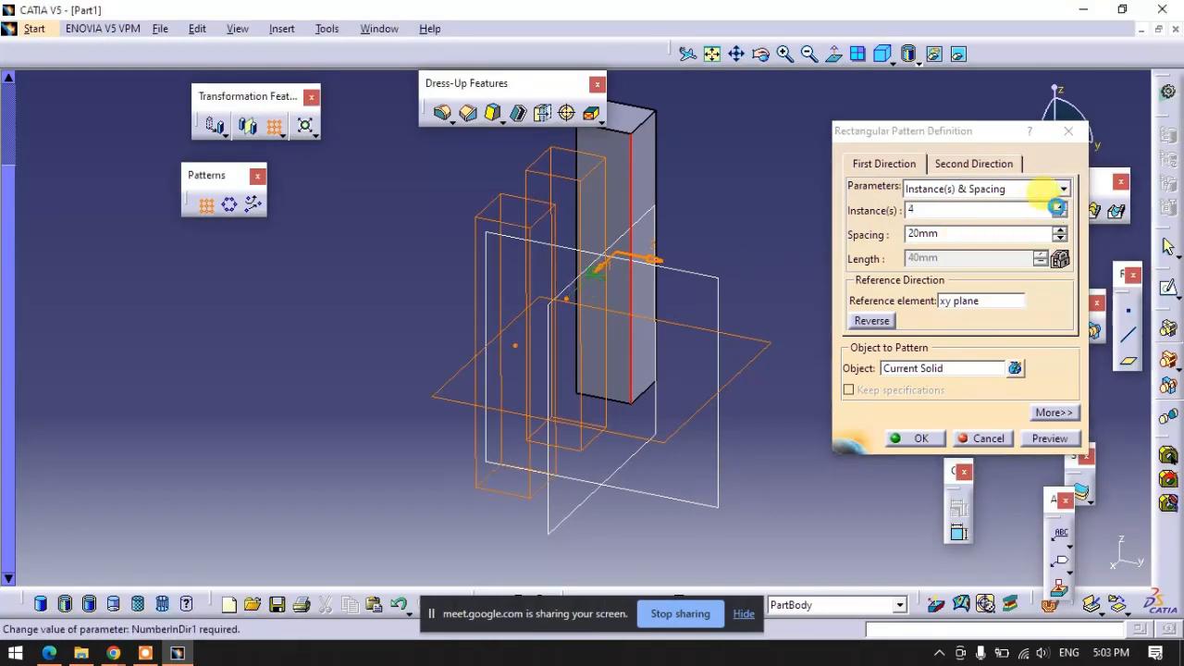
left_click(1060, 206)
Exclude the middle instance of the row and preview the pattern, restore that instance and preview again.
middle_click_drag(603, 248, 592, 283)
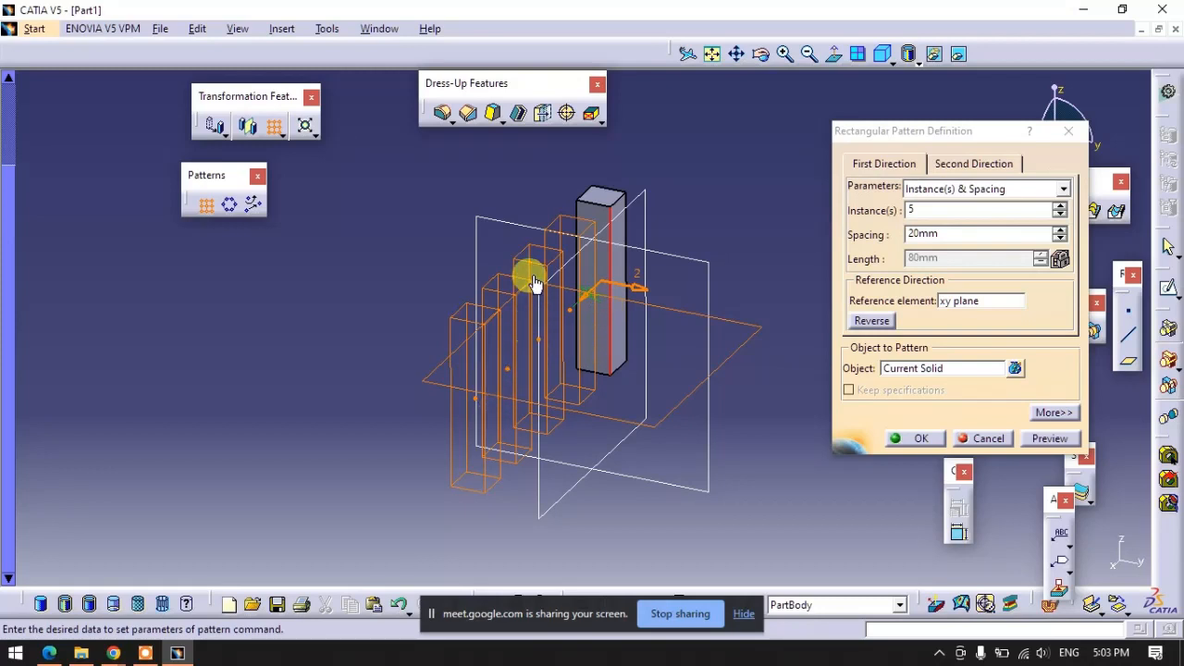
left_click(537, 348)
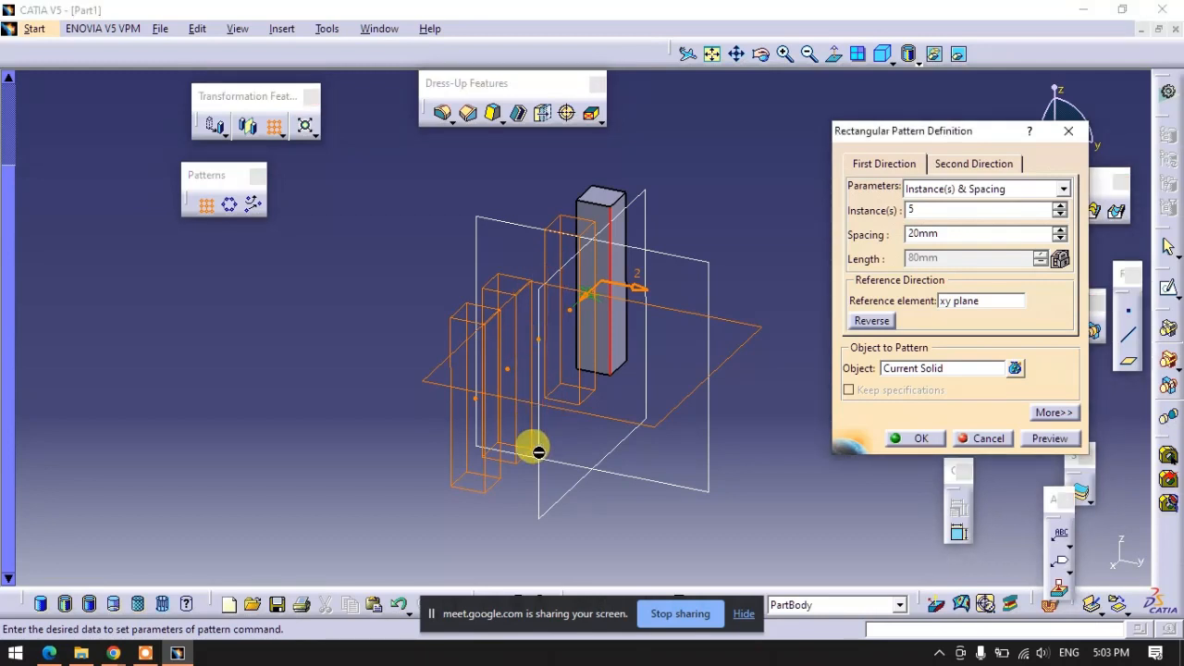
left_click(1048, 440)
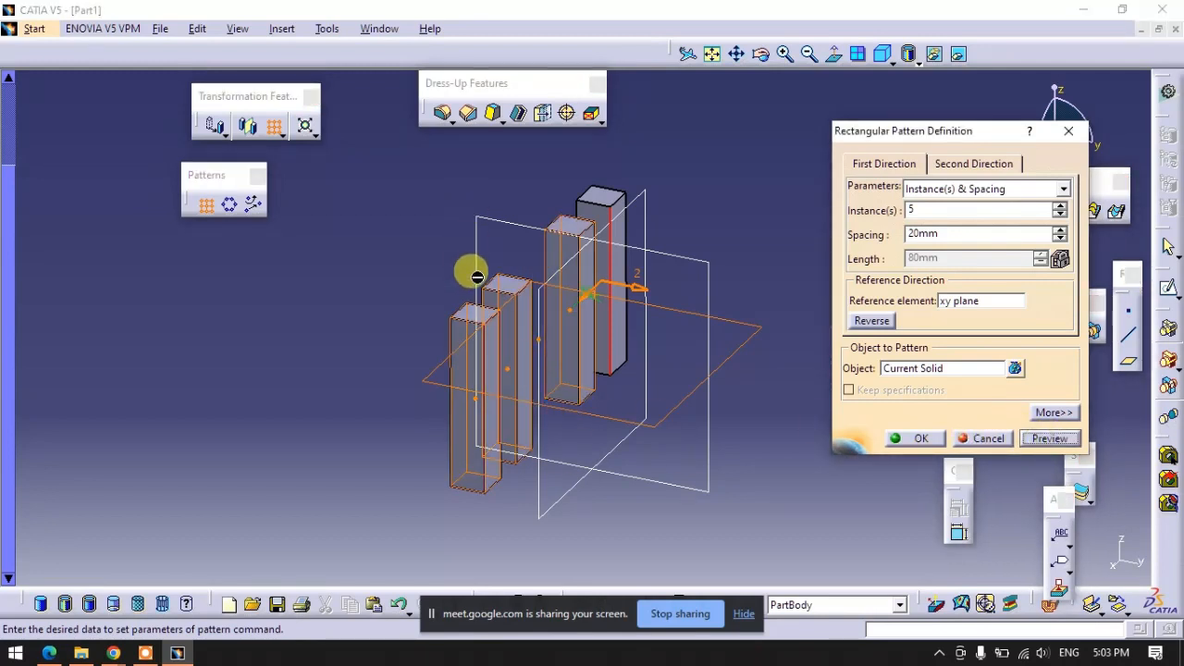
left_click(536, 348)
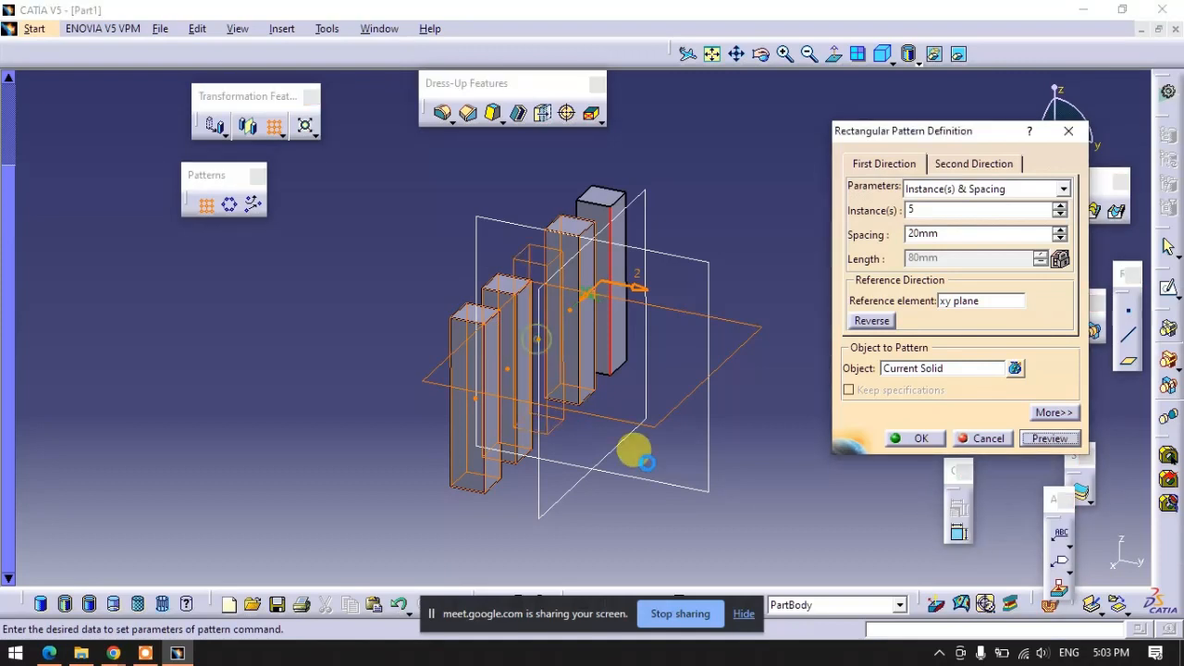
left_click(1050, 439)
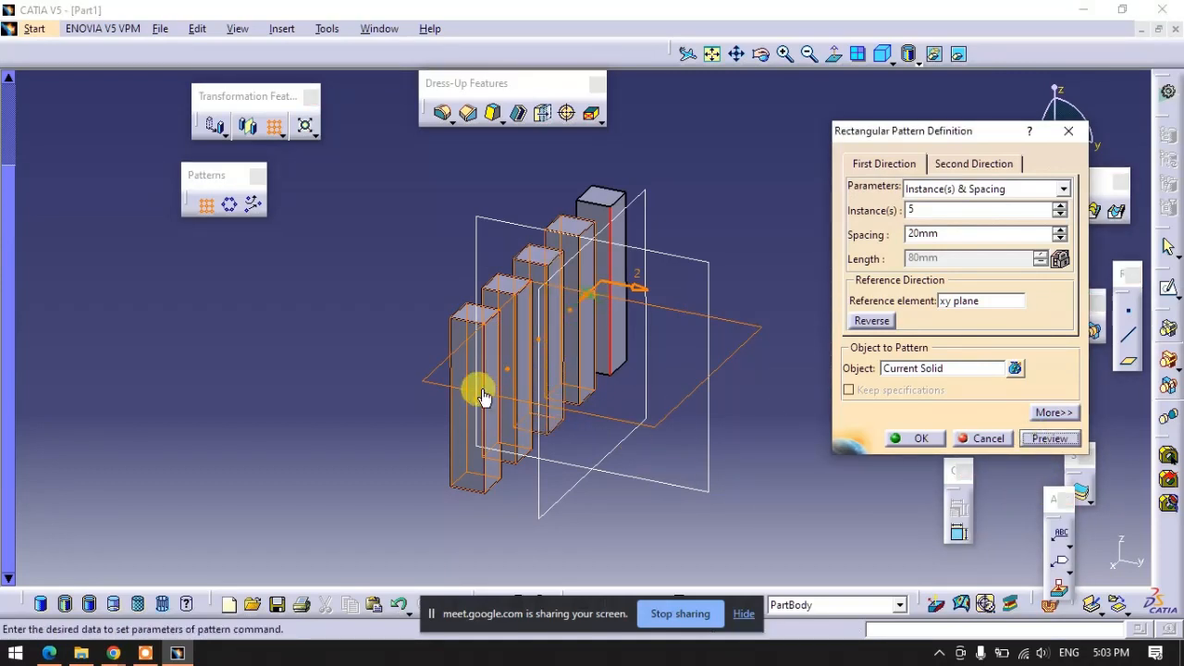
Set the number of instances in the pattern's second direction to 5.
left_click(948, 172)
left_click(940, 209)
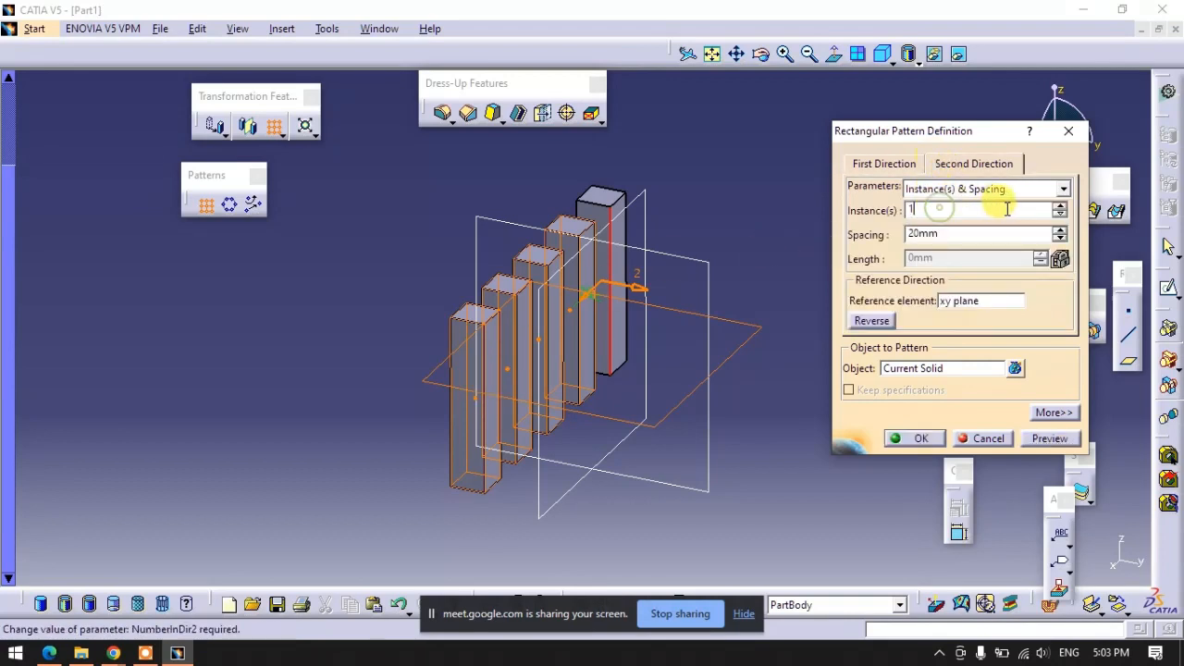
left_click(1059, 205)
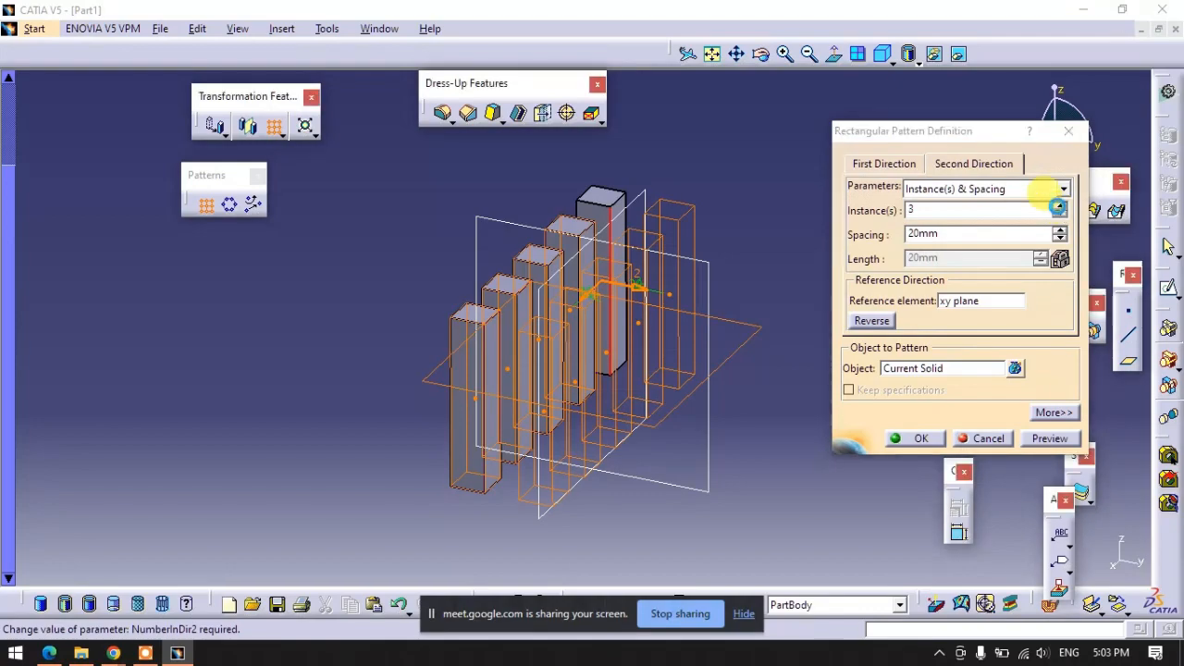
left_click(1059, 205)
left_click(1059, 205)
left_click(1059, 205)
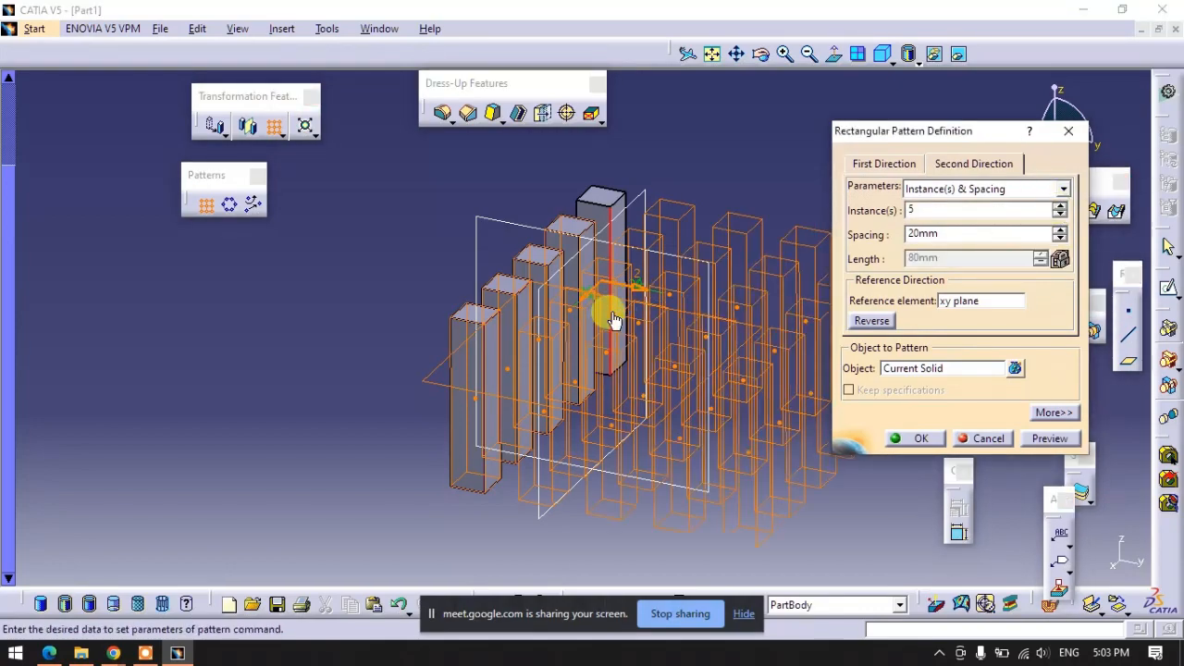
Exclude the three inner instances in each of the second and third rows of the pattern and preview the result.
middle_click_drag(614, 311, 521, 324)
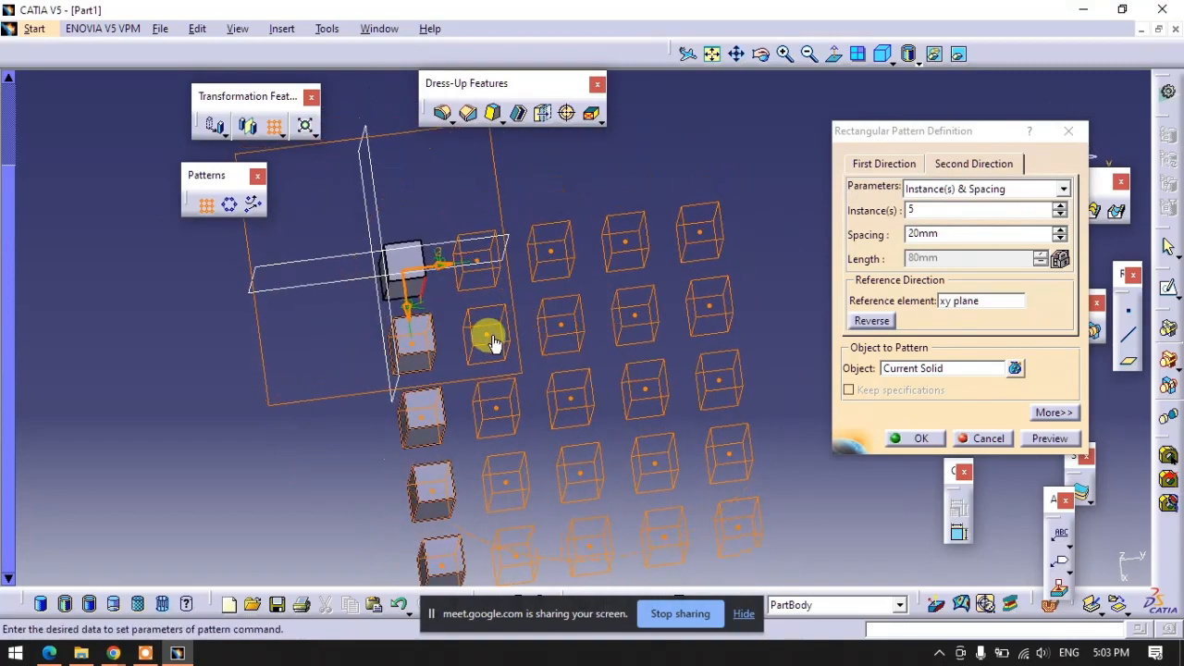
left_click(486, 336)
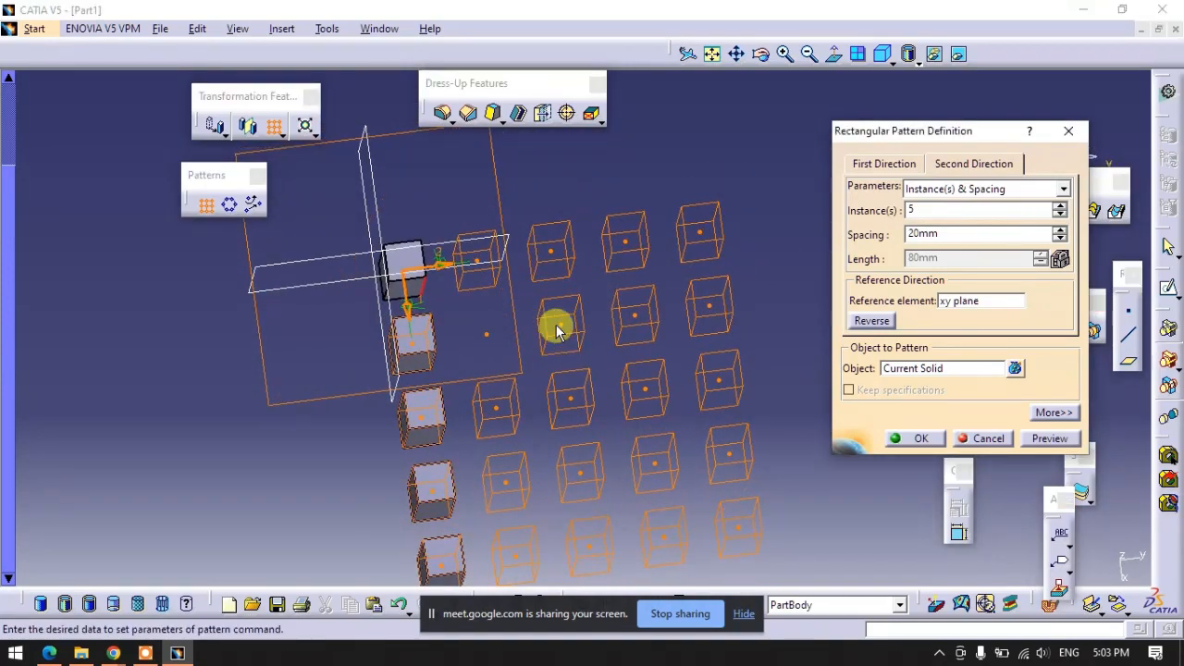
left_click(558, 329)
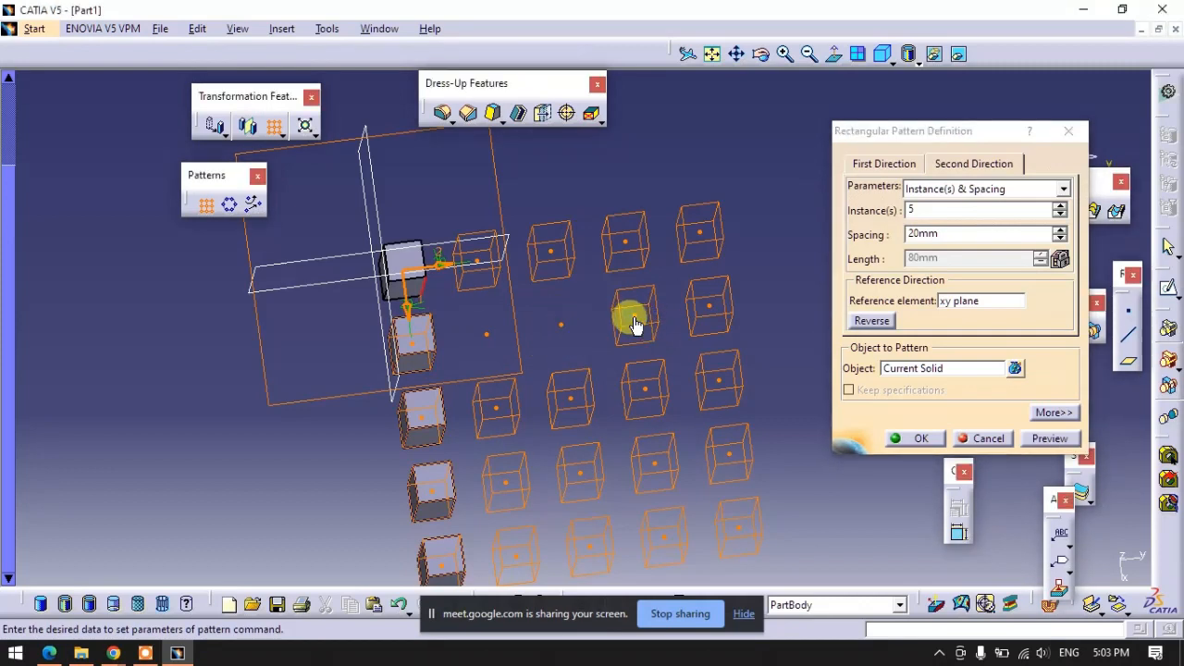
left_click(634, 318)
left_click(647, 395)
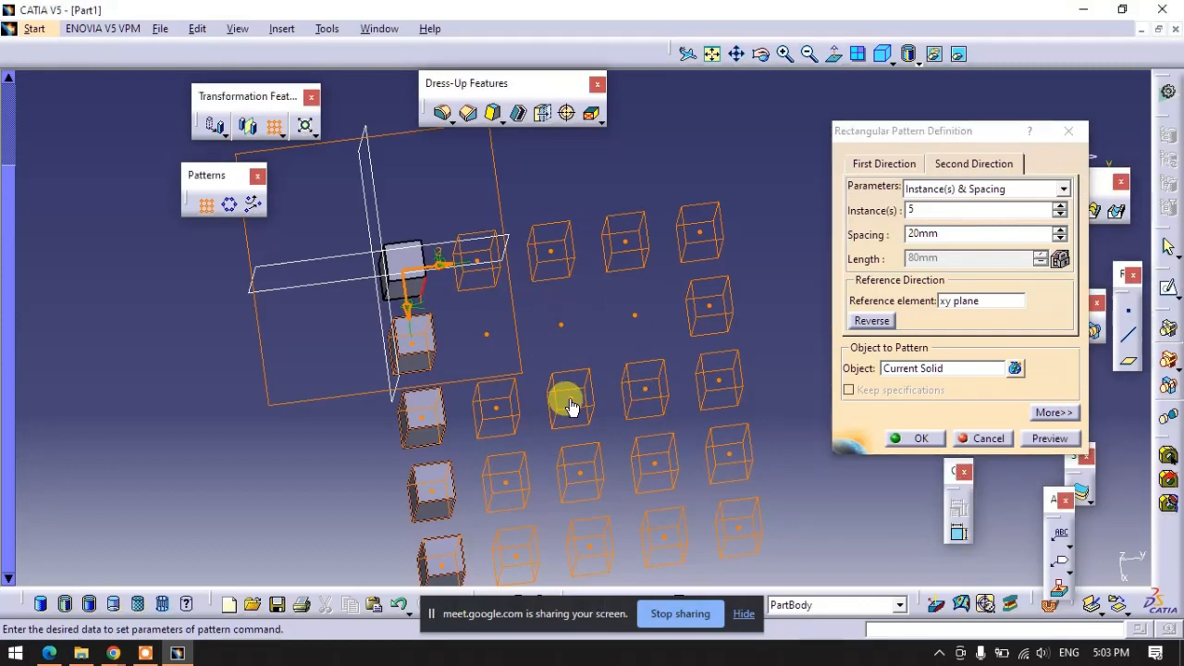
left_click(570, 405)
left_click(647, 397)
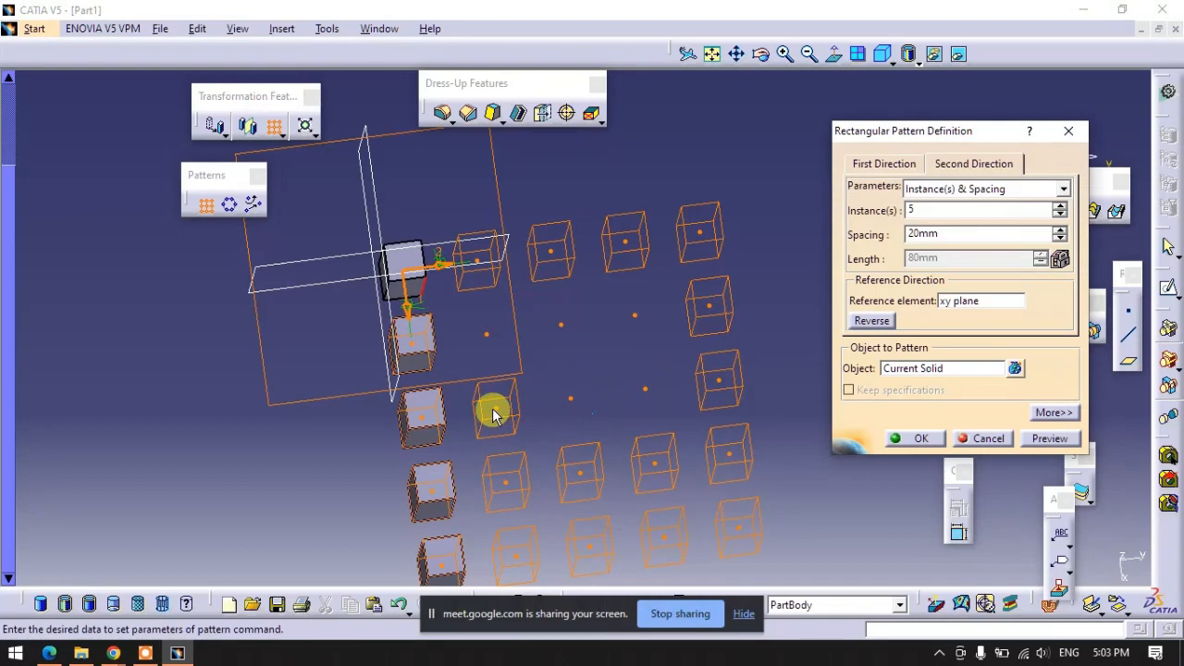
left_click(498, 417)
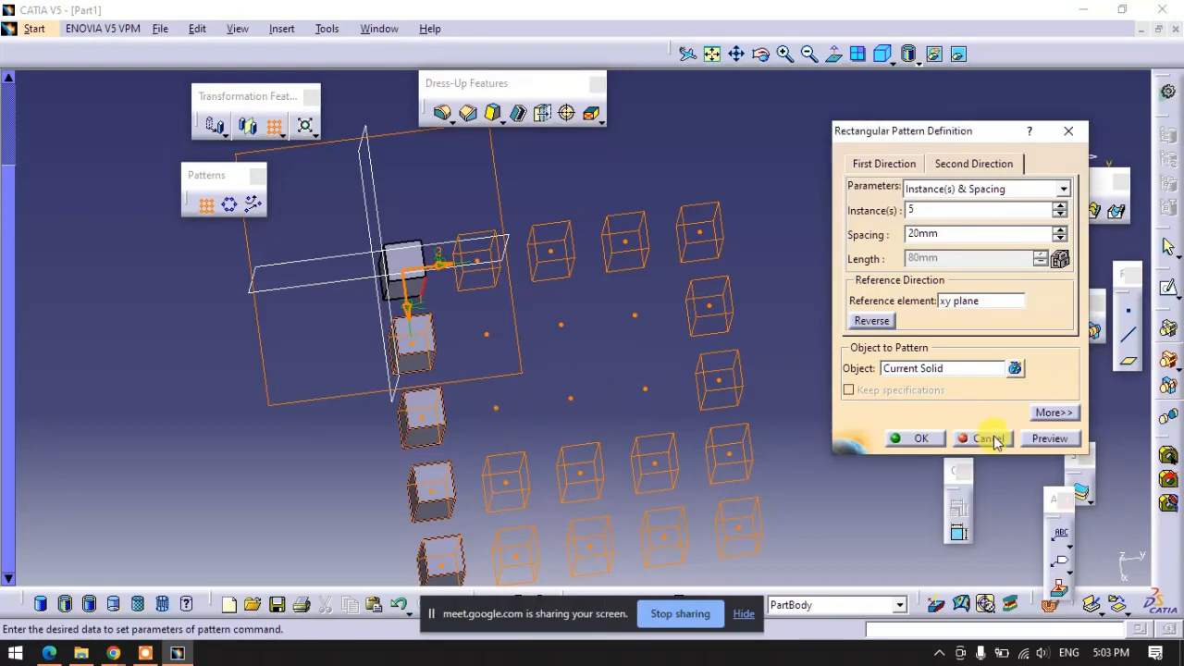
left_click(1048, 439)
Restore the six excluded instances inside the grid and cancel the rectangular pattern.
mouse_move(587, 383)
middle_mouse_down()
mouse_move(576, 320)
mouse_move(595, 337)
middle_mouse_up()
left_click(568, 330)
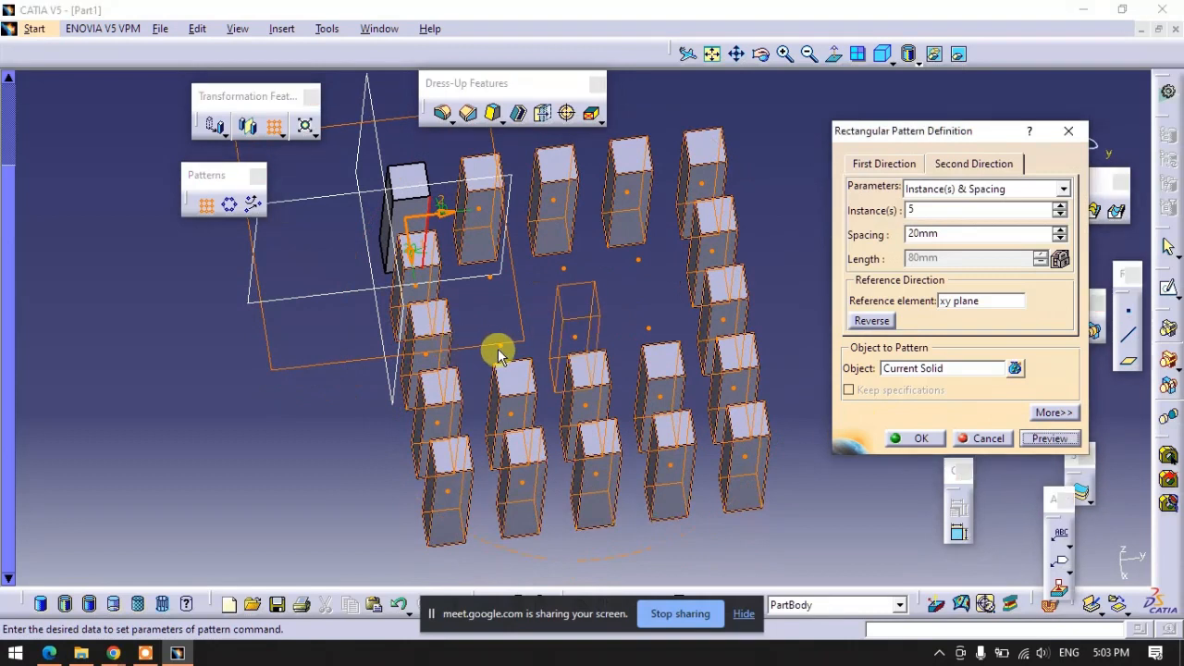
left_click(499, 354)
left_click(647, 329)
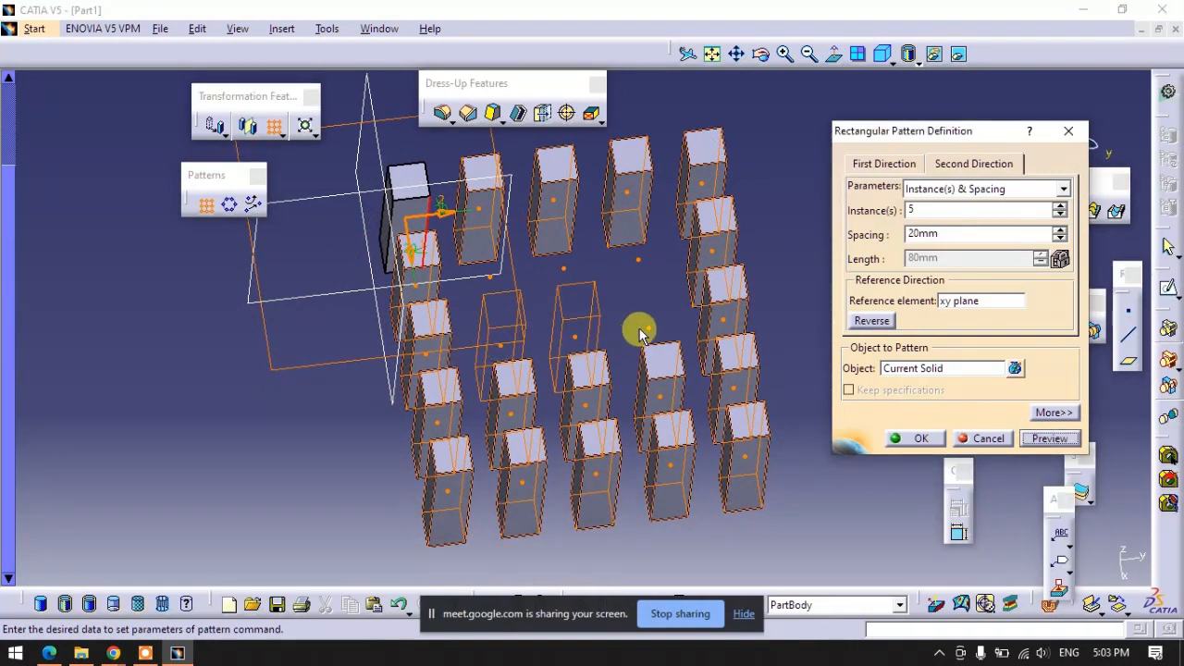
left_click(638, 268)
left_click(561, 269)
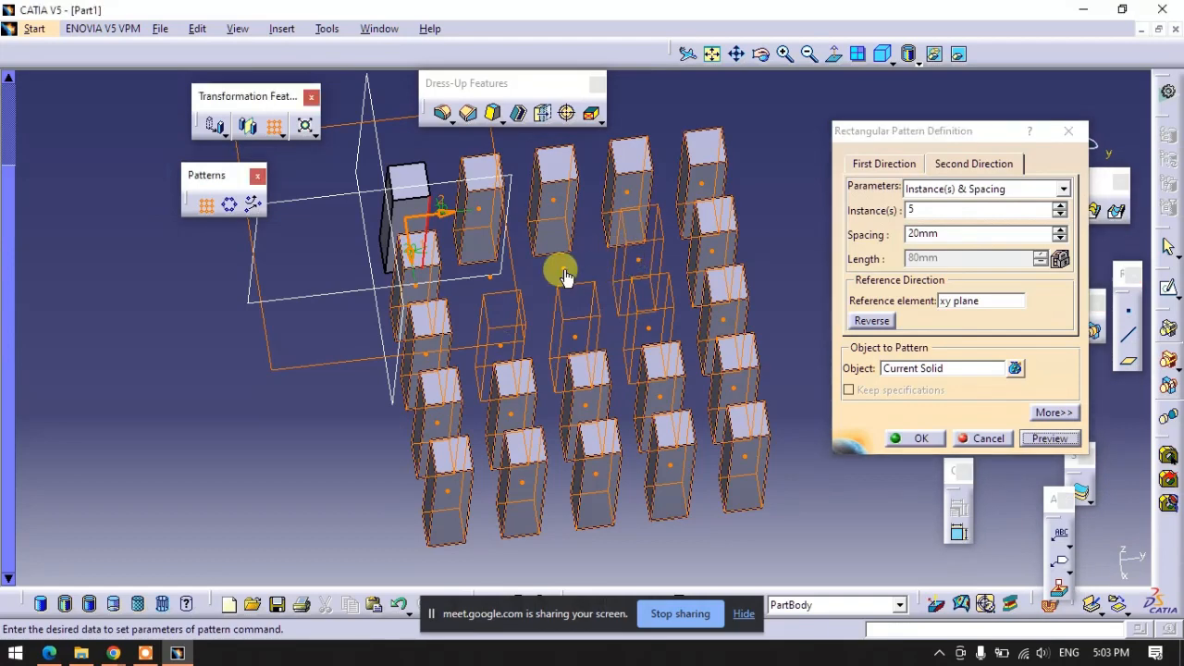
left_click(491, 280)
left_click(982, 439)
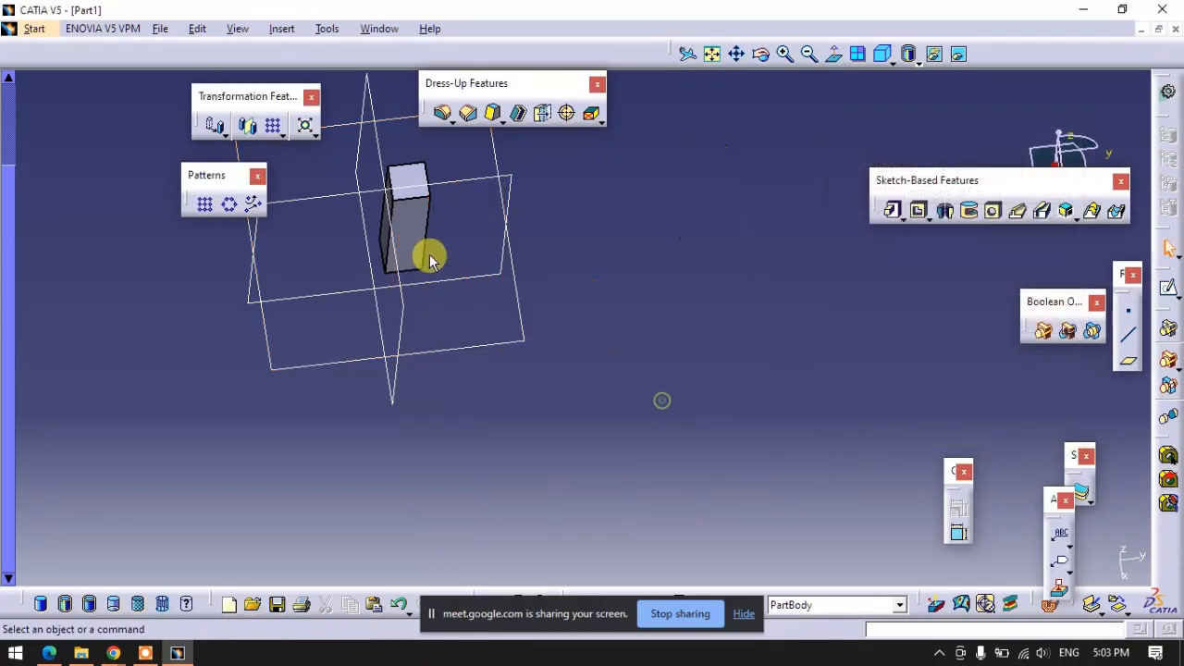
Delete the existing 10 × 10 × 50 mm bar from the part.
right_click(396, 218)
left_click(520, 468)
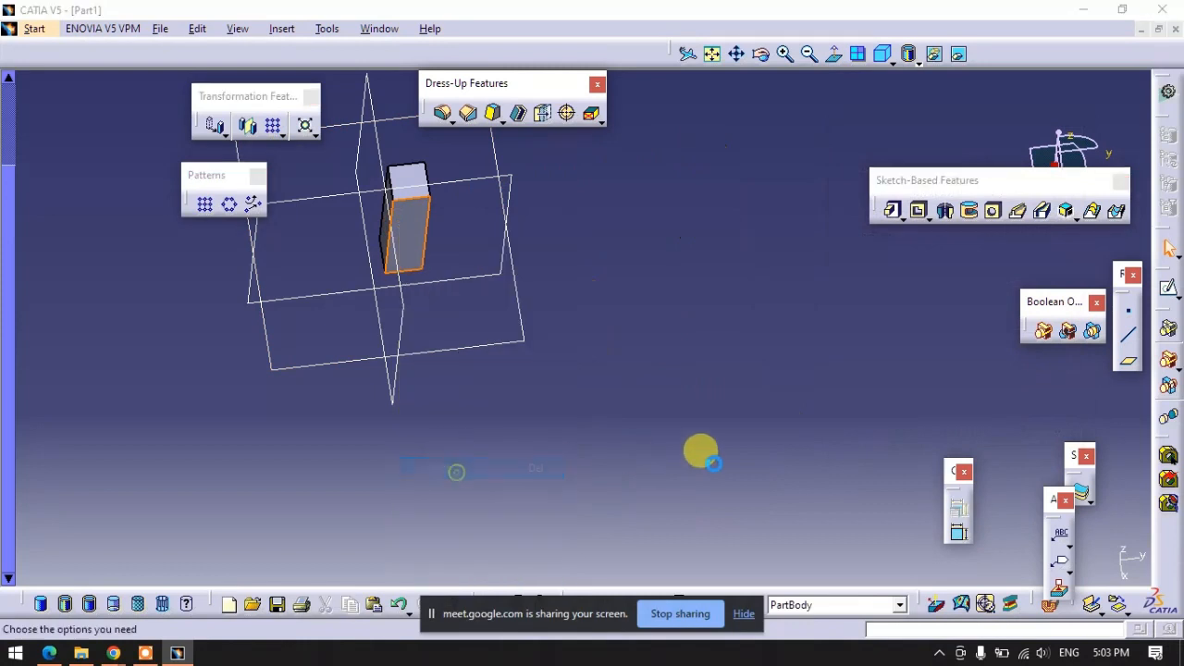
left_click(1037, 556)
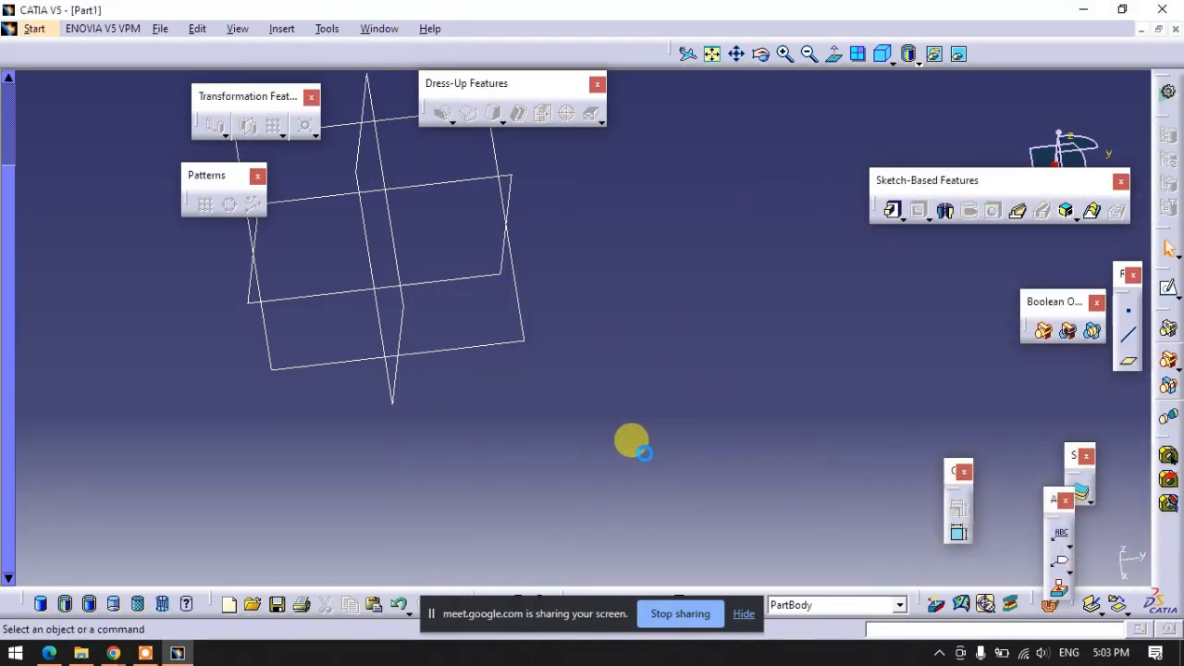
Sketch a rectangle about 49 mm wide and 14 mm high on the yz plane, above the origin and starting at the vertical axis.
left_click(1165, 294)
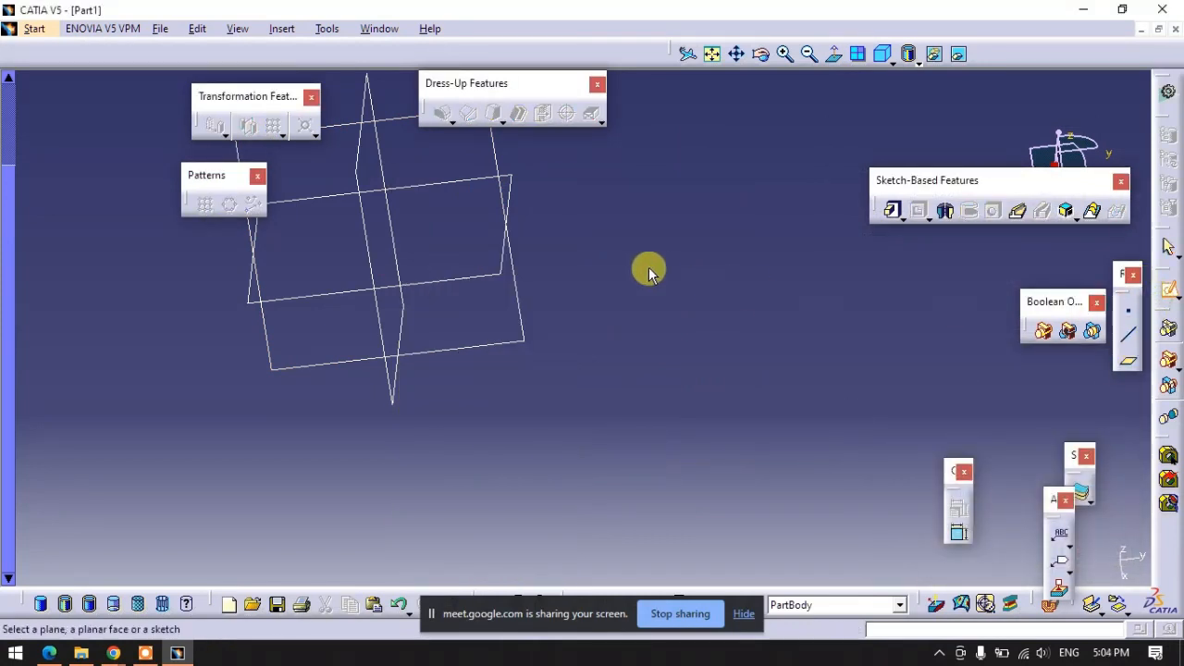
left_click(472, 268)
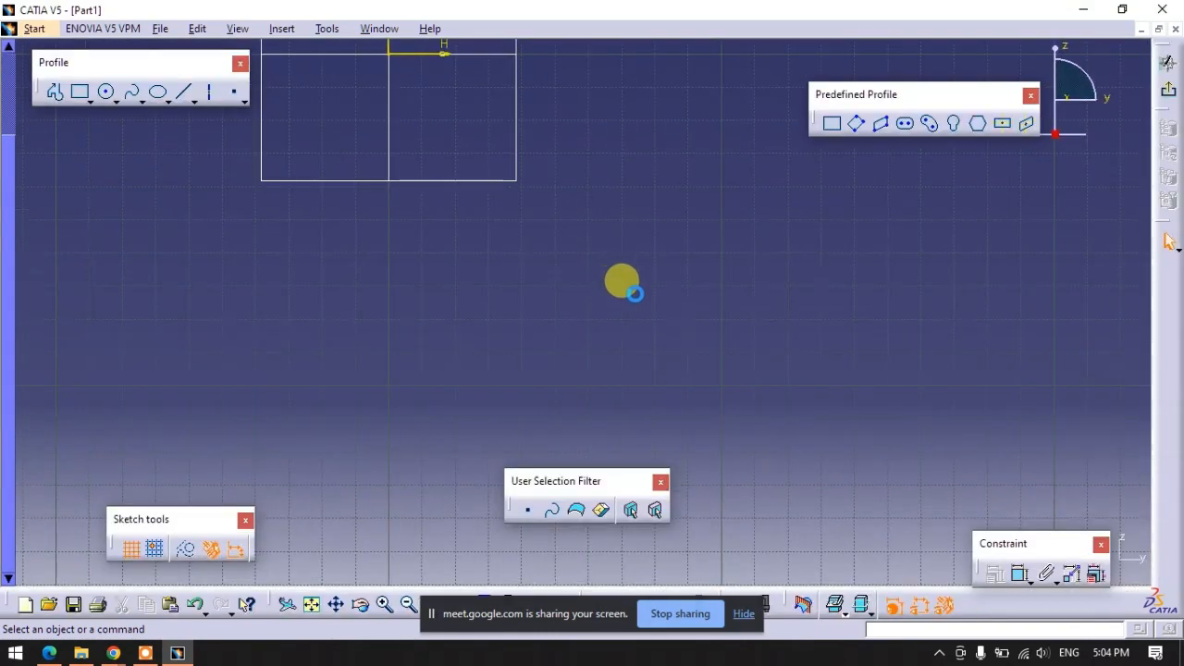
middle_click_drag(643, 310, 743, 499)
middle_click_drag(659, 202, 671, 276)
left_click(831, 130)
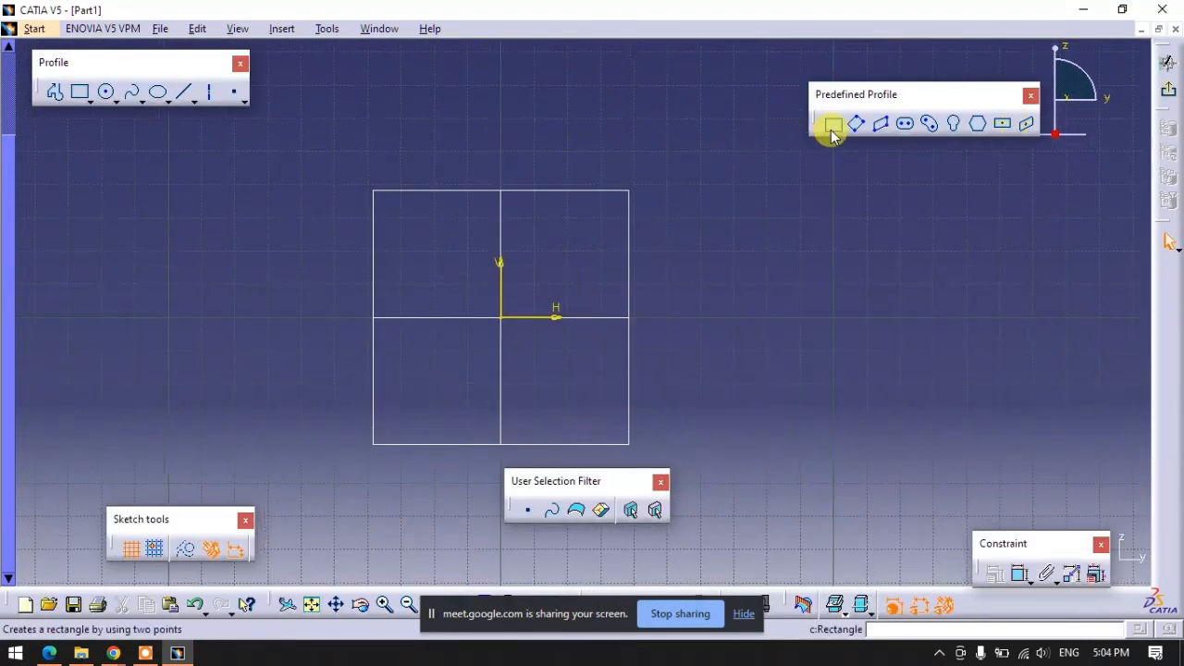
left_click(500, 297)
left_click(727, 343)
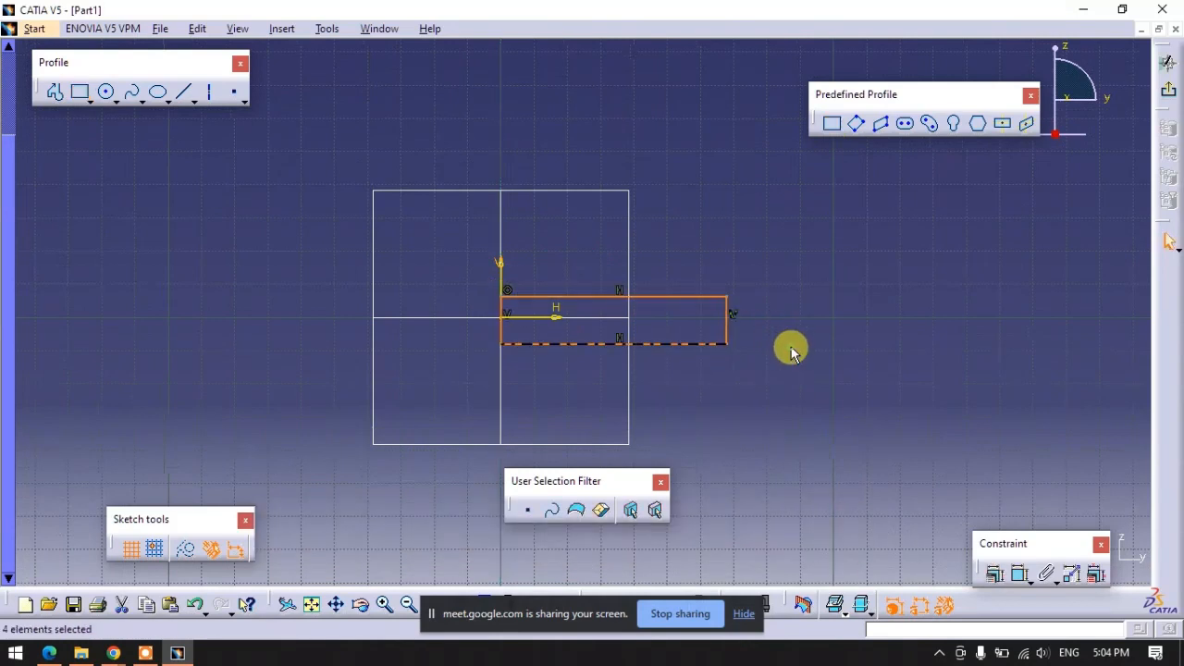
left_click_drag(590, 350, 518, 280)
left_click(745, 314)
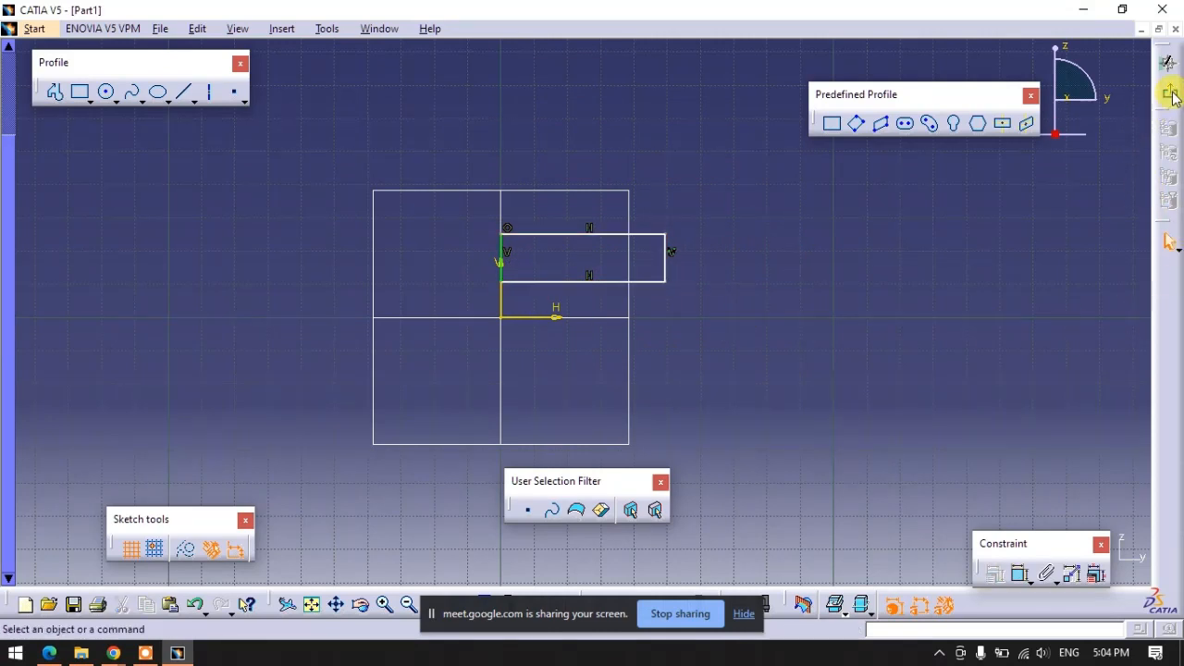
Dimension the rectangle's width and set it to 20 mm.
left_click(1021, 574)
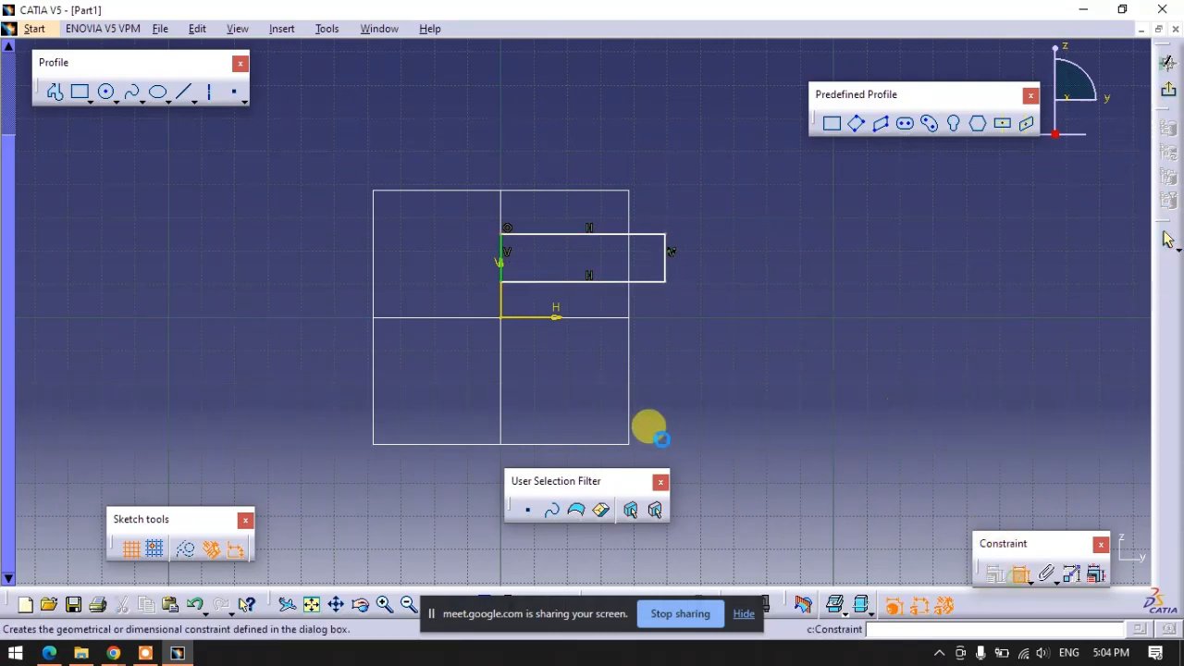
left_click(540, 279)
left_click(552, 356)
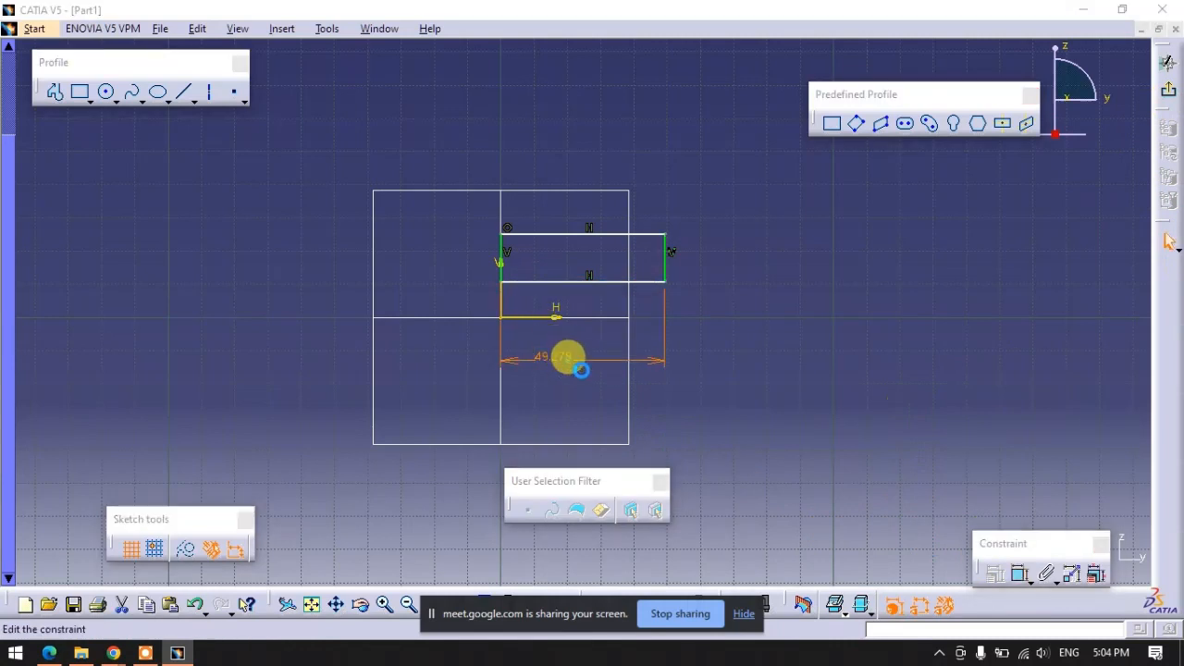
double_click(566, 357)
type("1mm")
key("Return")
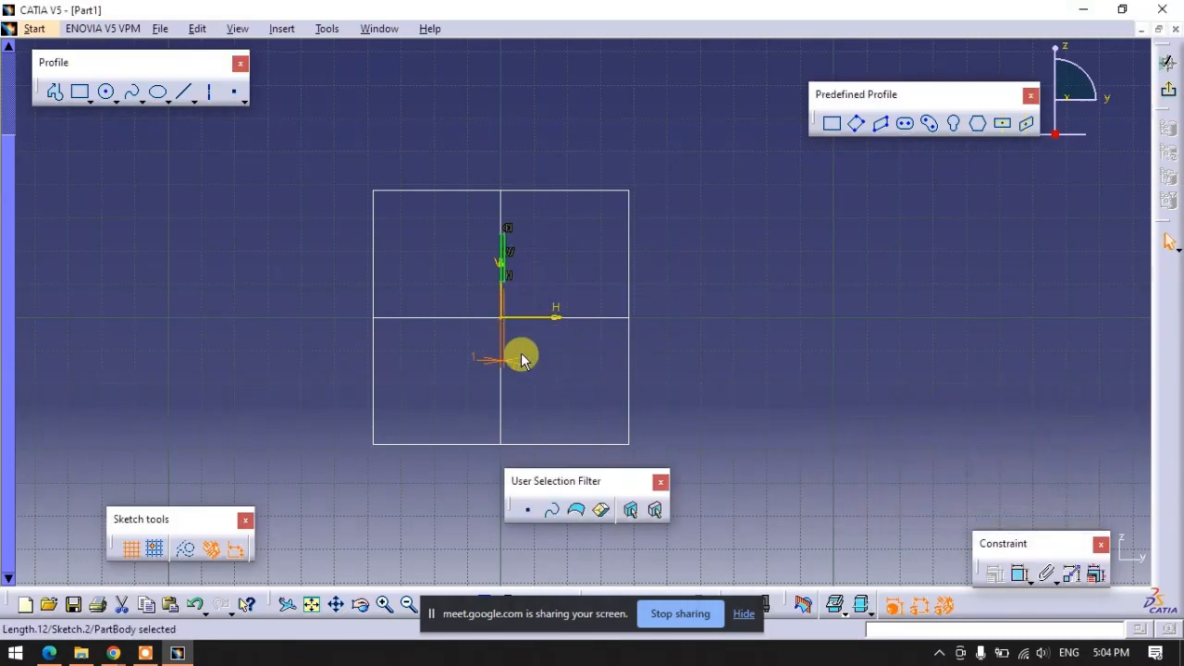
double_click(511, 360)
type("20mm")
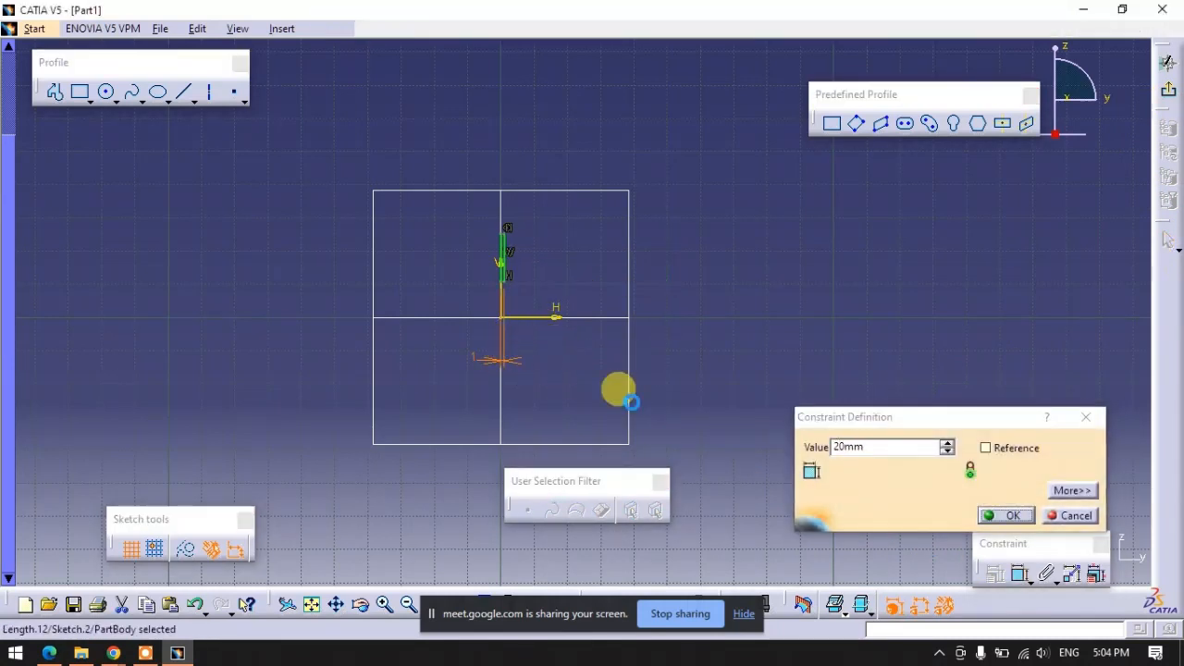
key("Return")
left_click(746, 391)
Dimension the rectangle's height and set it to 10 mm.
left_click(1020, 573)
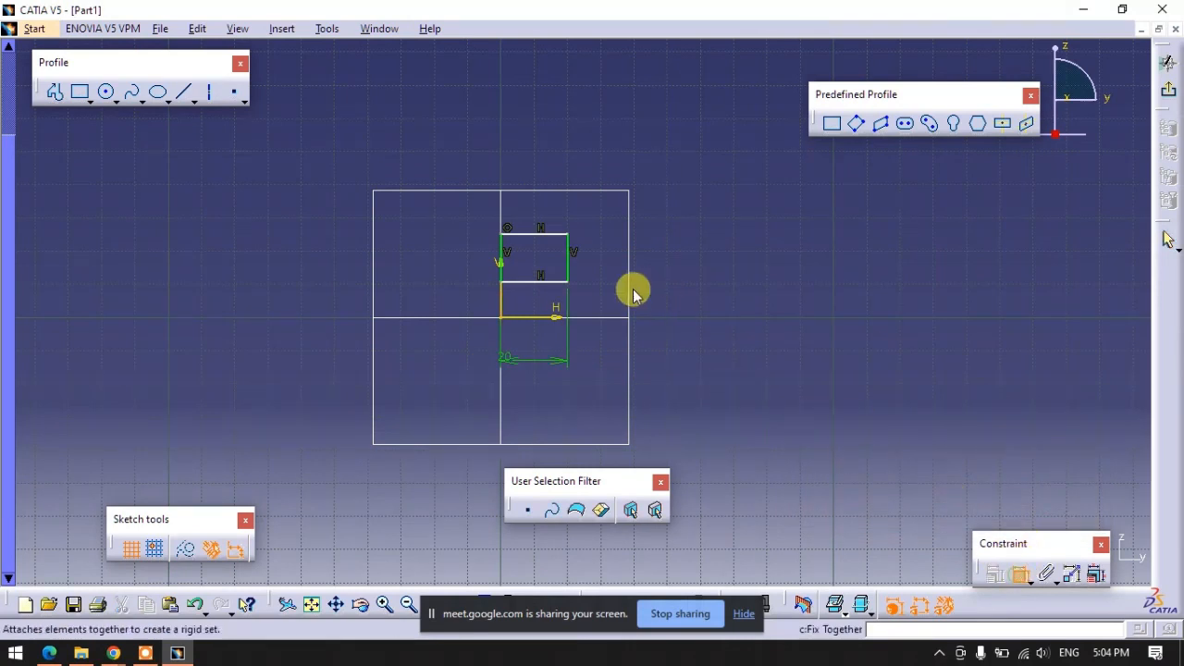
left_click(568, 263)
left_click(669, 259)
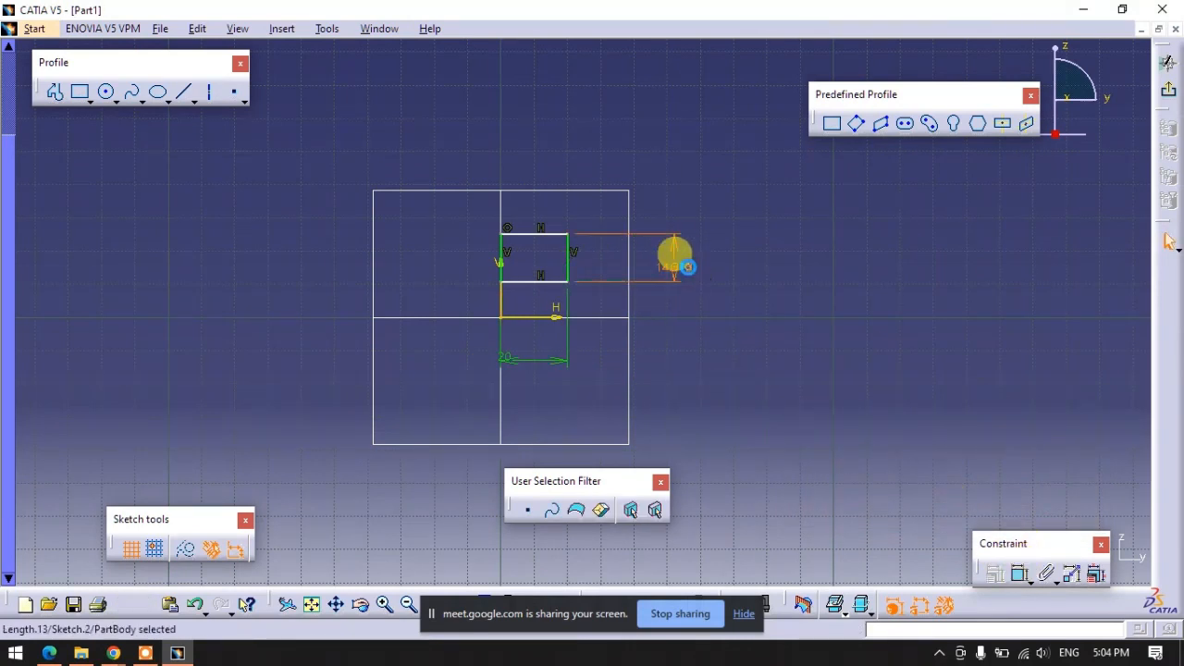
double_click(675, 264)
type("10mm")
key("Return")
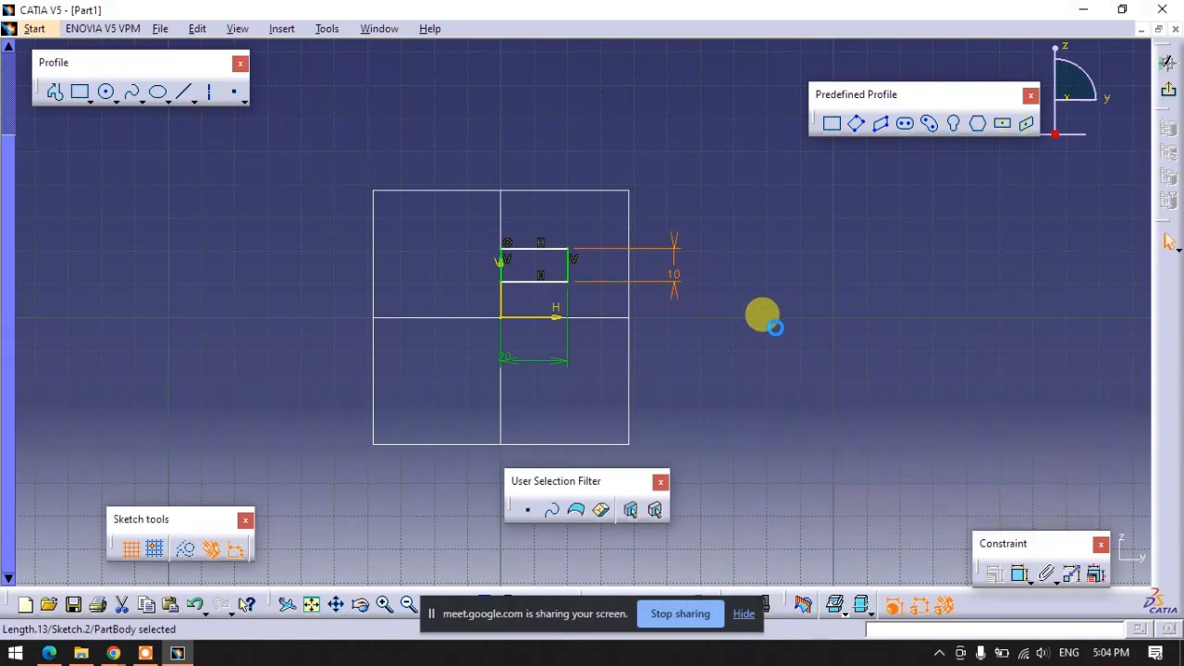
Finish the sketch and extrude the rectangle into a pad with a length of 10 mm.
left_click(1168, 61)
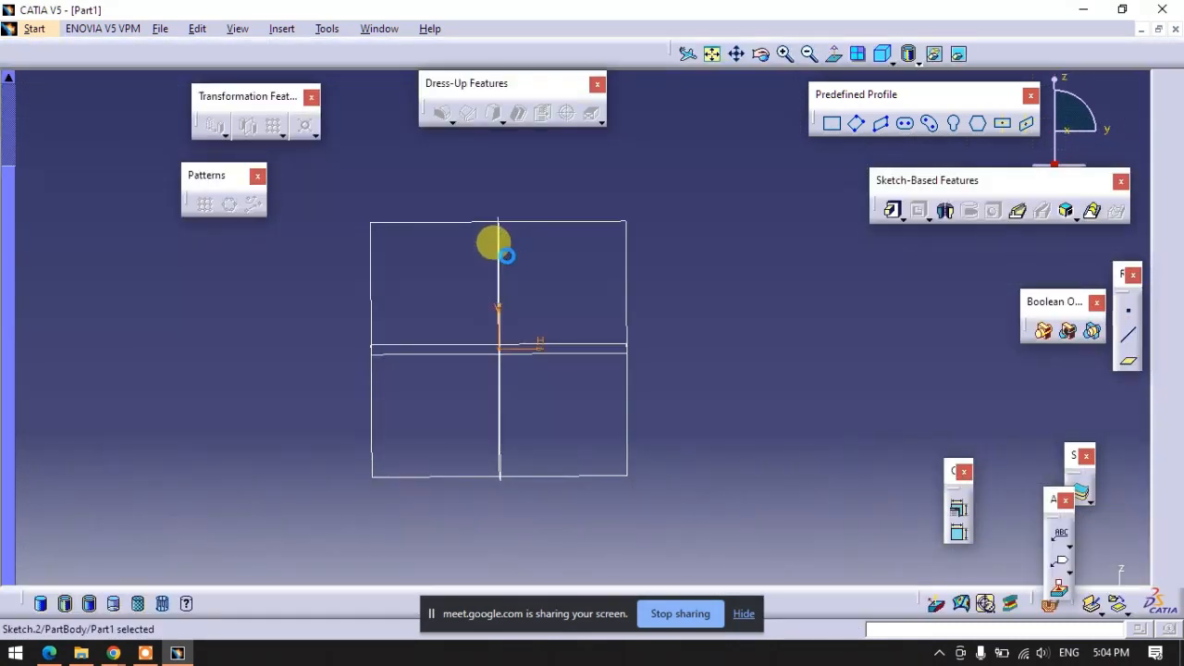
mouse_move(511, 260)
middle_mouse_down()
mouse_move(547, 317)
mouse_move(573, 169)
mouse_move(473, 391)
mouse_move(588, 424)
mouse_move(557, 425)
mouse_move(468, 238)
mouse_move(631, 295)
middle_mouse_up()
left_click(891, 209)
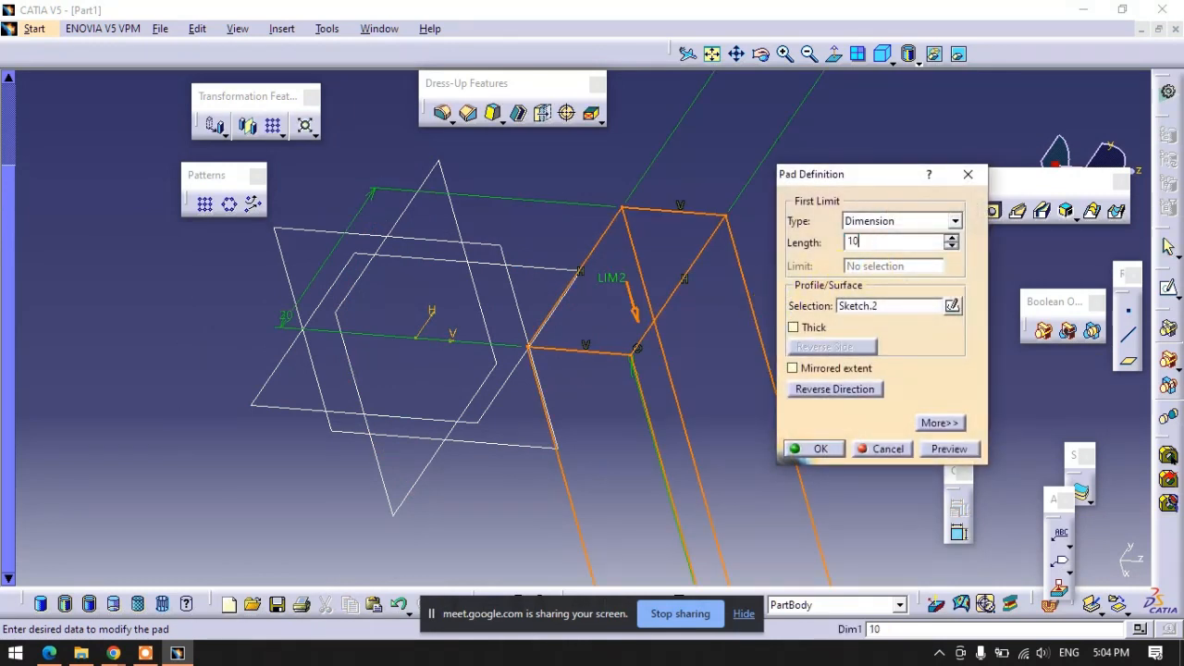
left_click(755, 238)
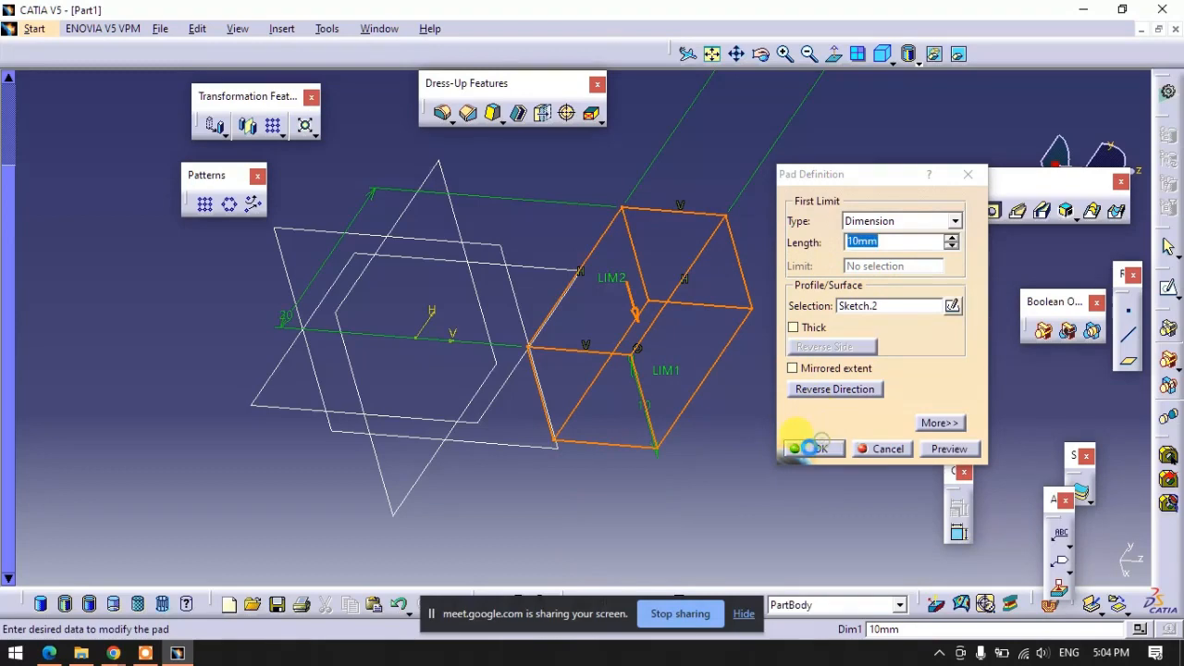
left_click(816, 448)
middle_click_drag(777, 417, 606, 248)
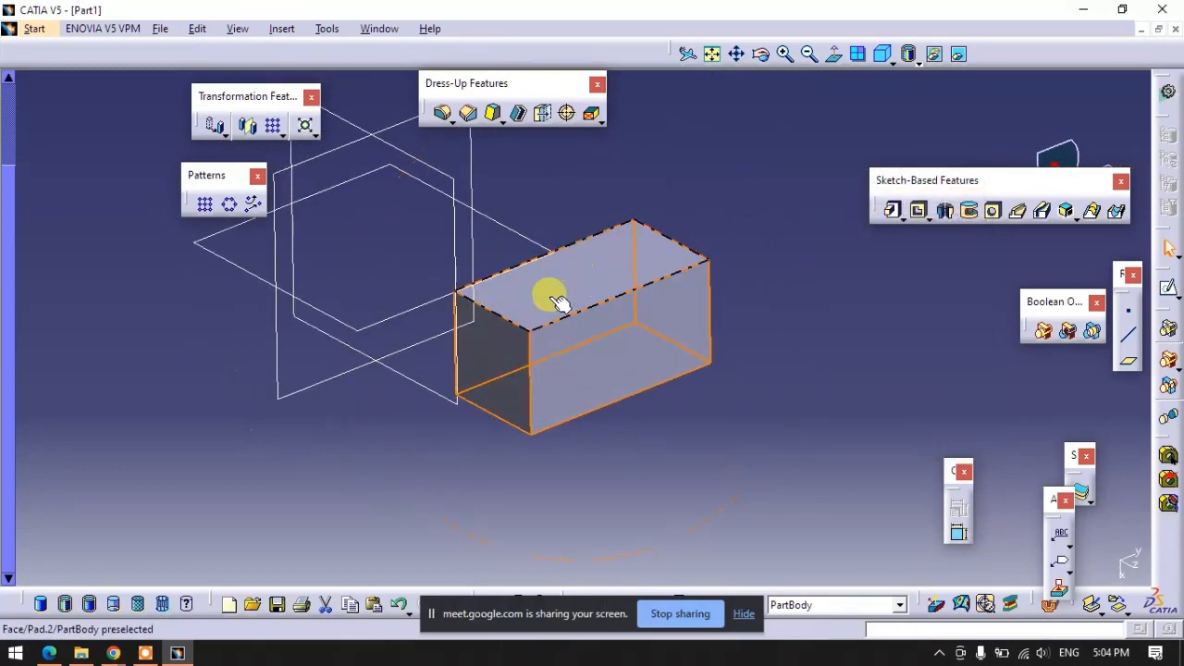
Sketch a small circle near one corner of the block's 20 × 10 mm upper face.
left_click(520, 294)
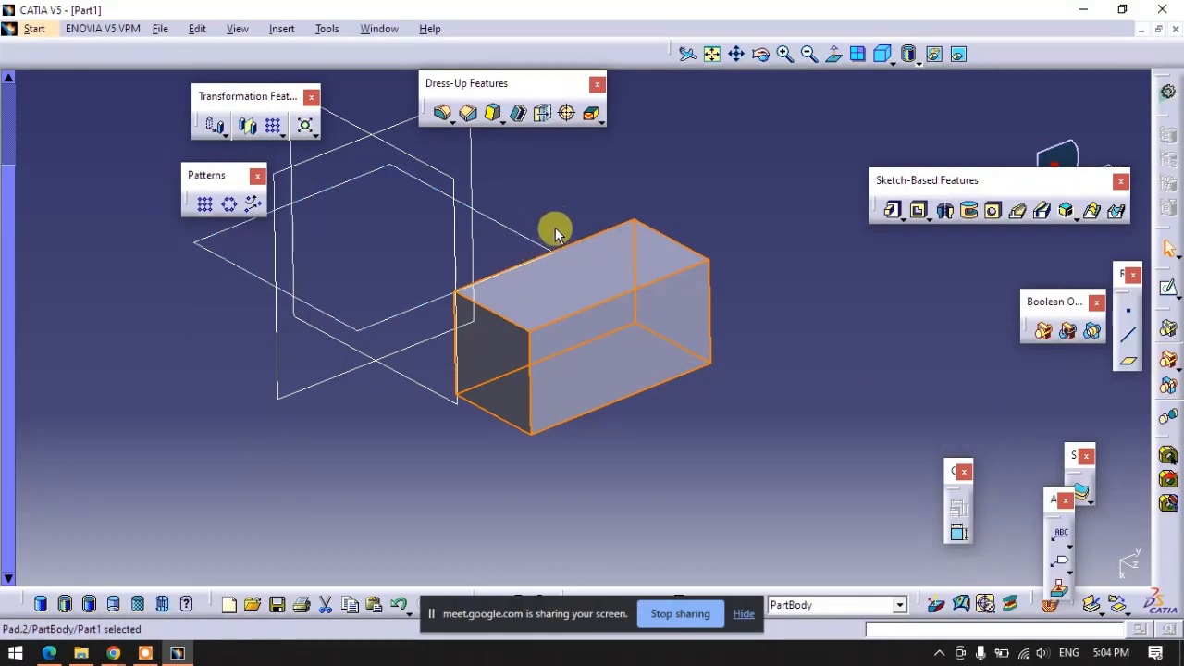
left_click(794, 293)
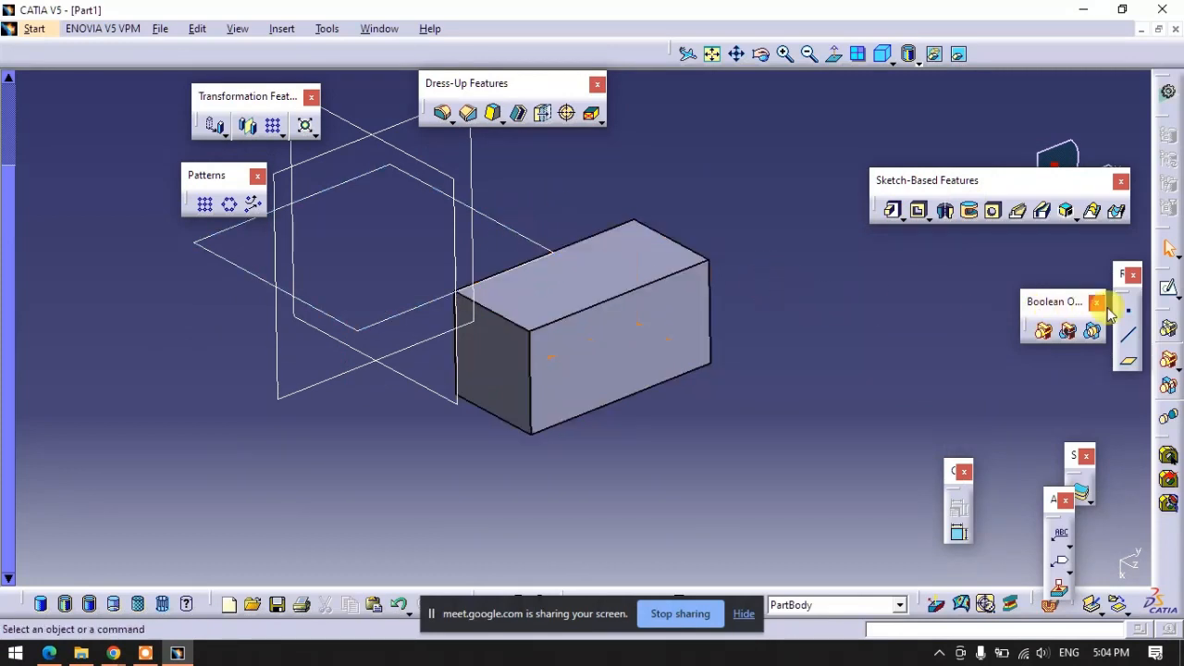
left_click(618, 274)
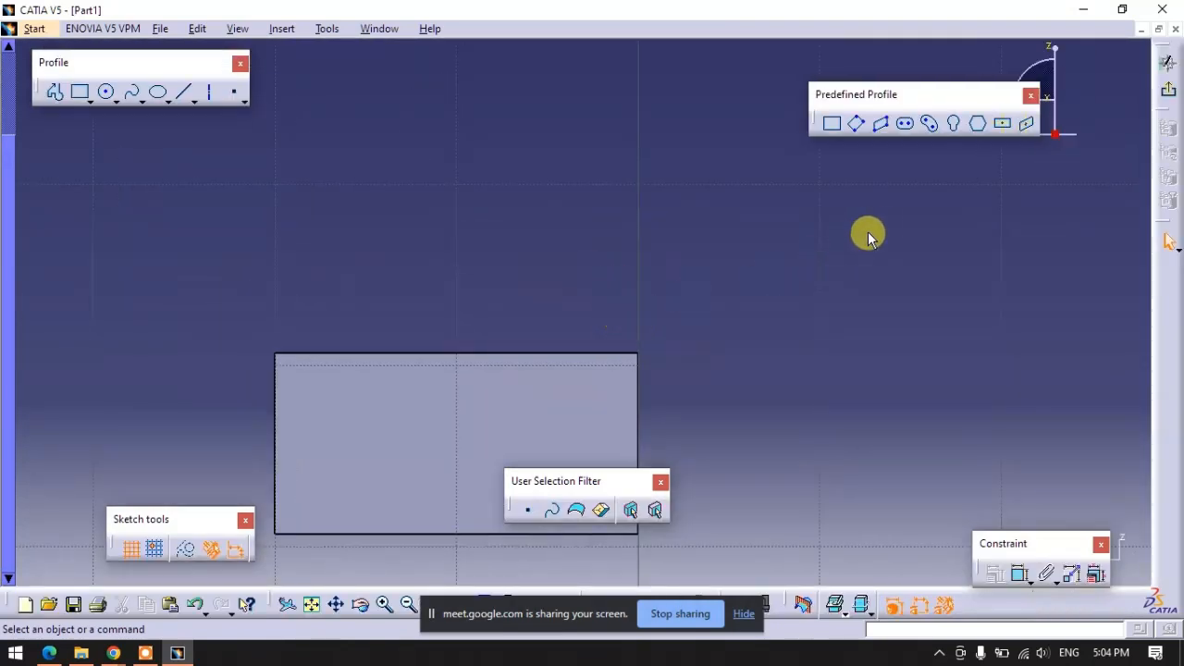
middle_click_drag(764, 271, 952, 193)
left_click(832, 123)
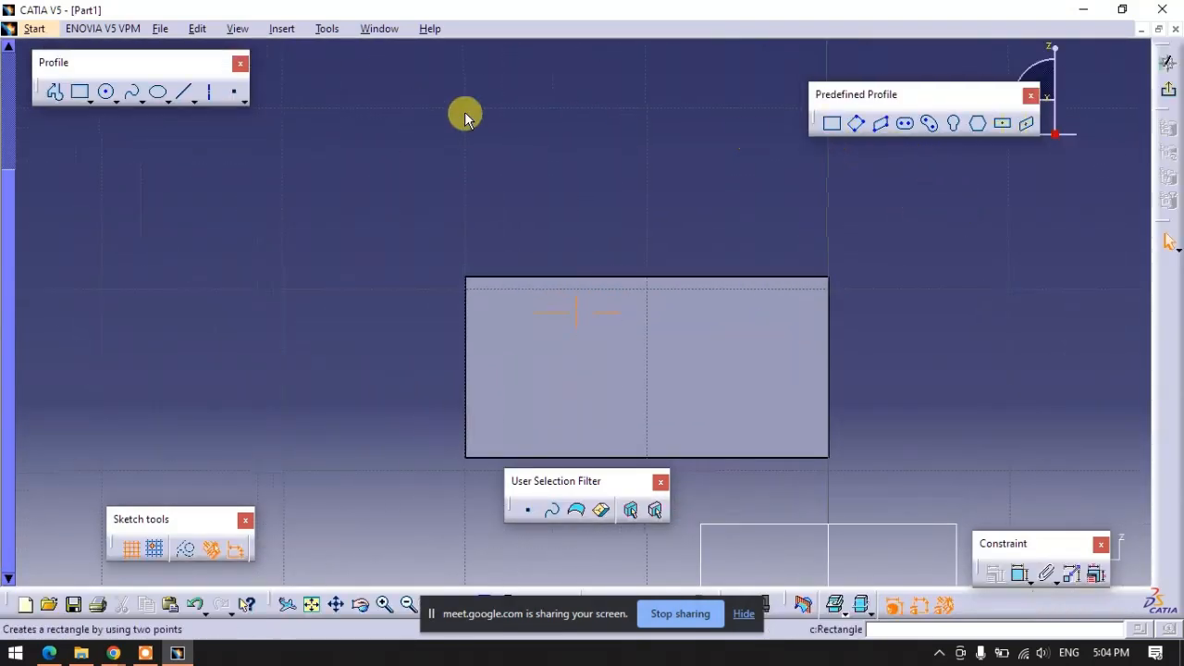
left_click(103, 93)
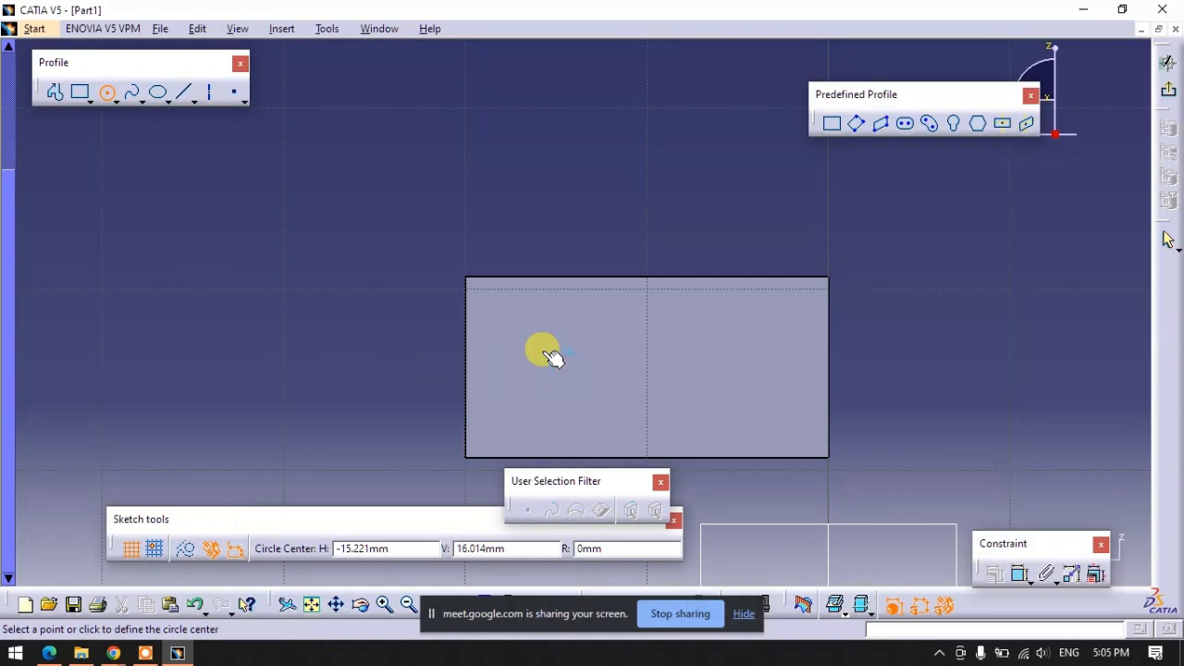
left_click(490, 300)
left_click(496, 307)
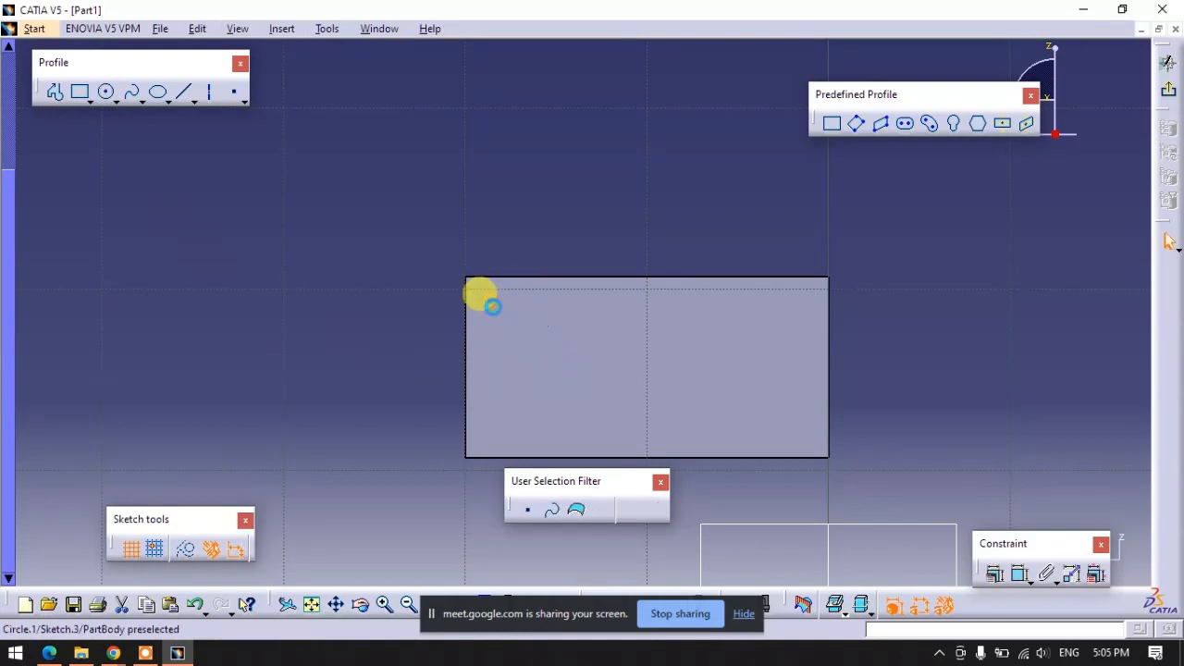
Finish the sketch and pad the small circle 10 mm into a thin pin on the block.
left_click(1168, 62)
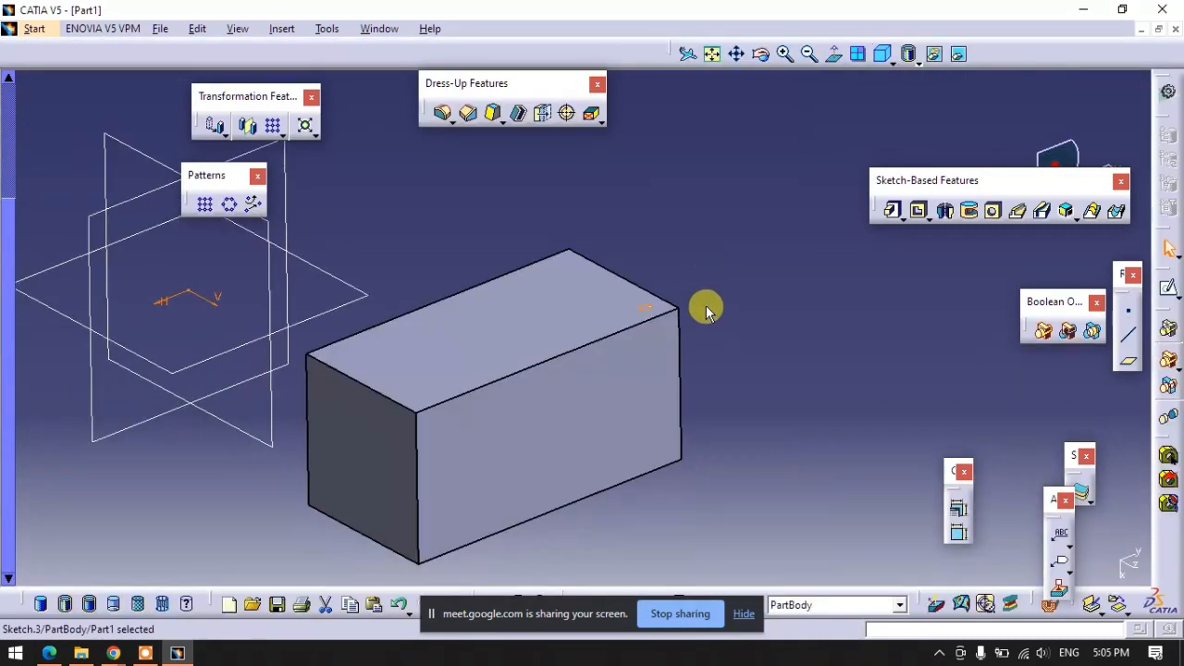
left_click(891, 211)
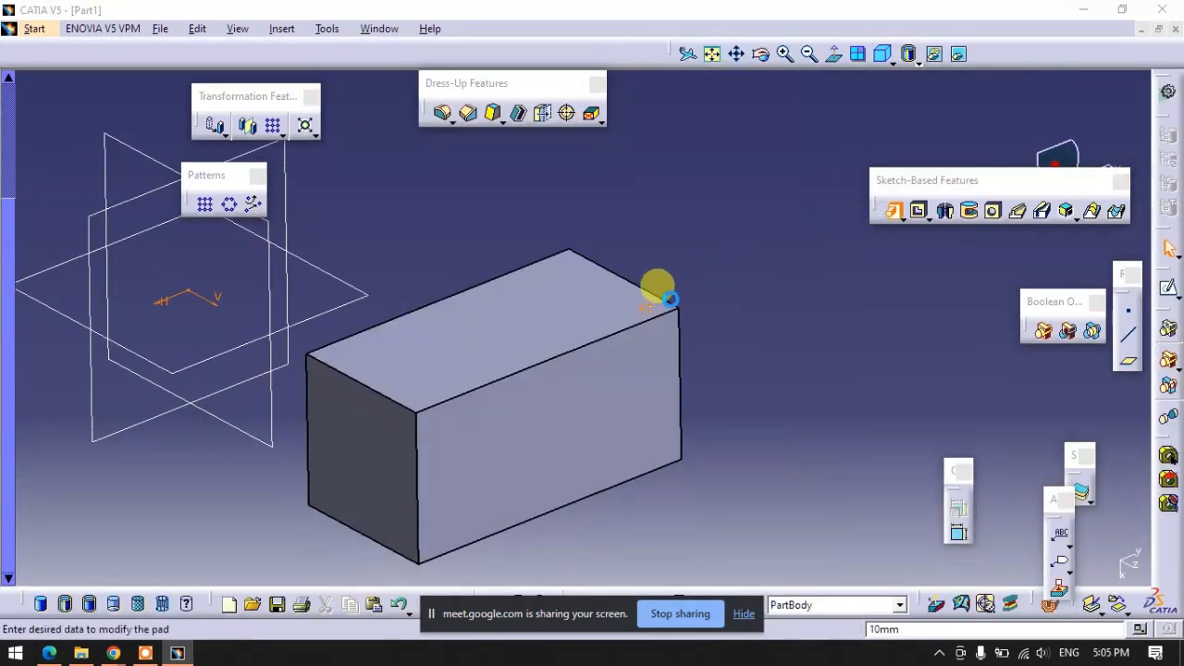
left_click(792, 452)
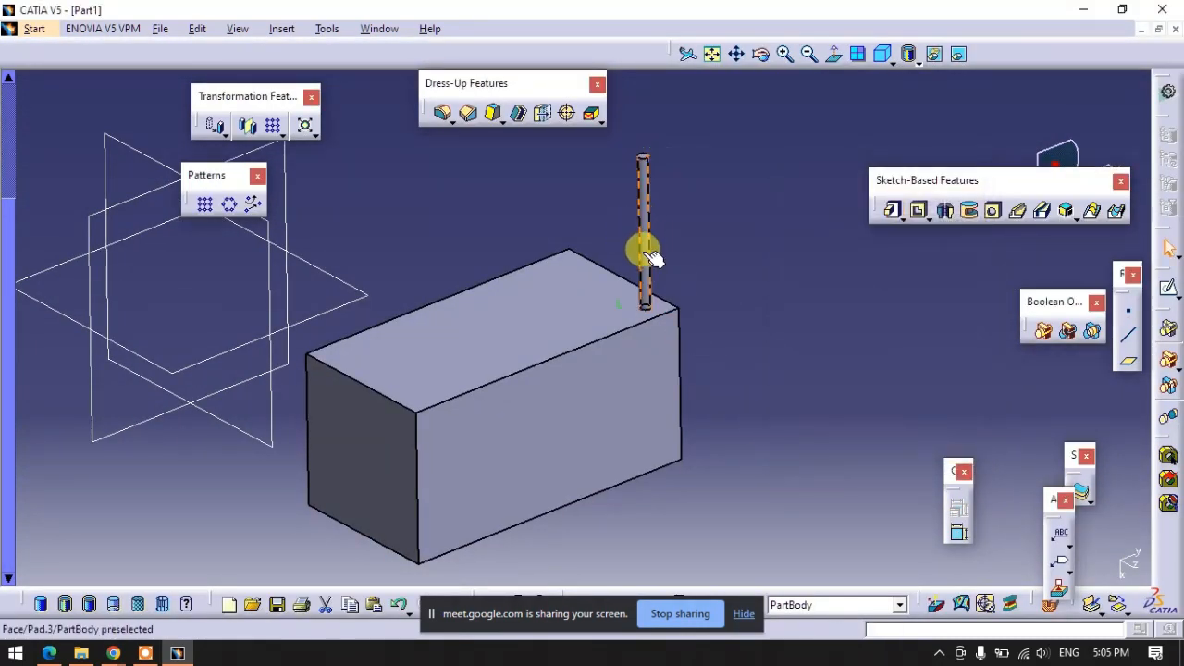
Start a rectangular pattern of the pin along the upper face's short edge and reverse its direction so it runs across the block.
left_click(647, 256)
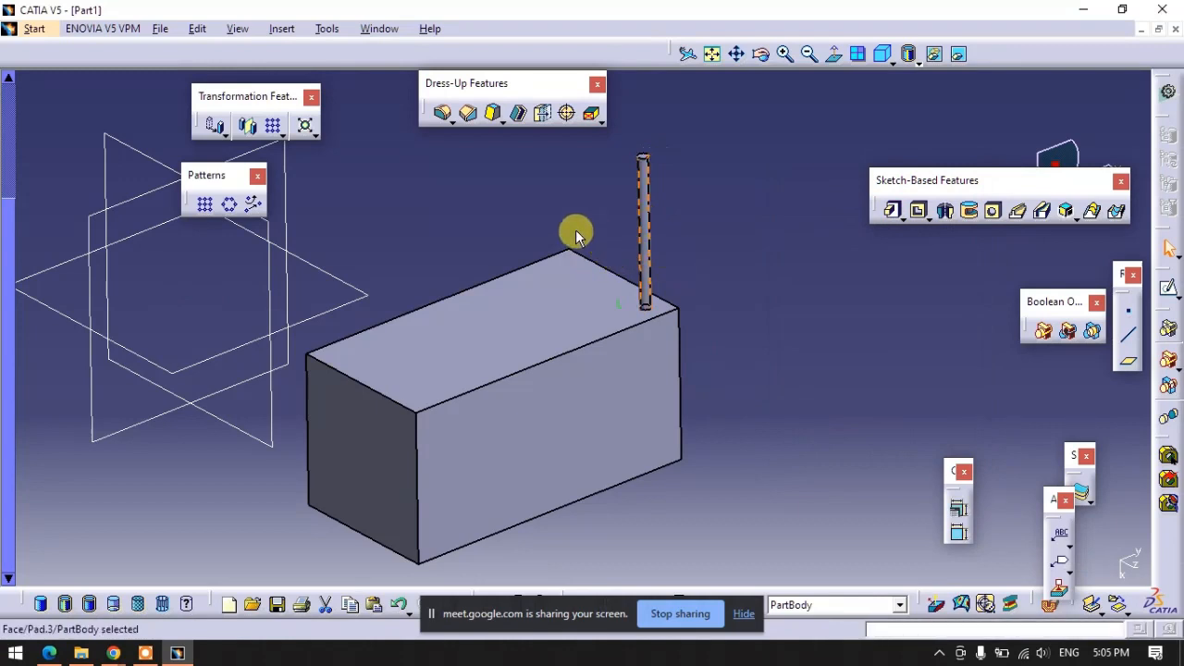
left_click(656, 256)
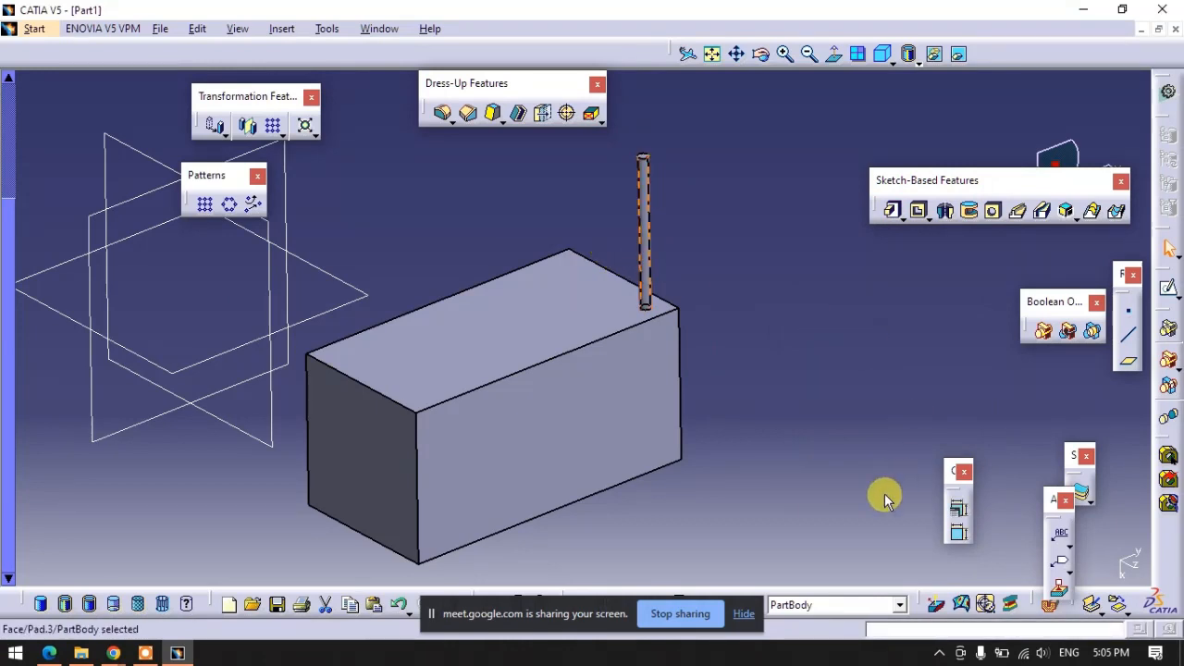
left_click(205, 203)
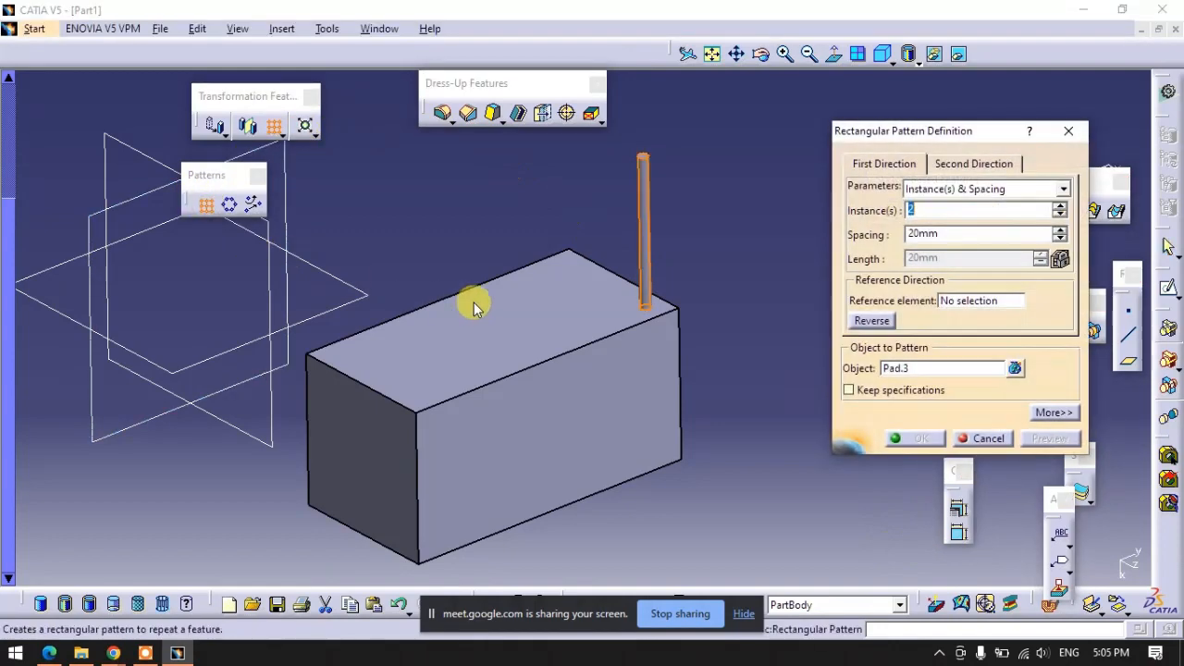
left_click(601, 268)
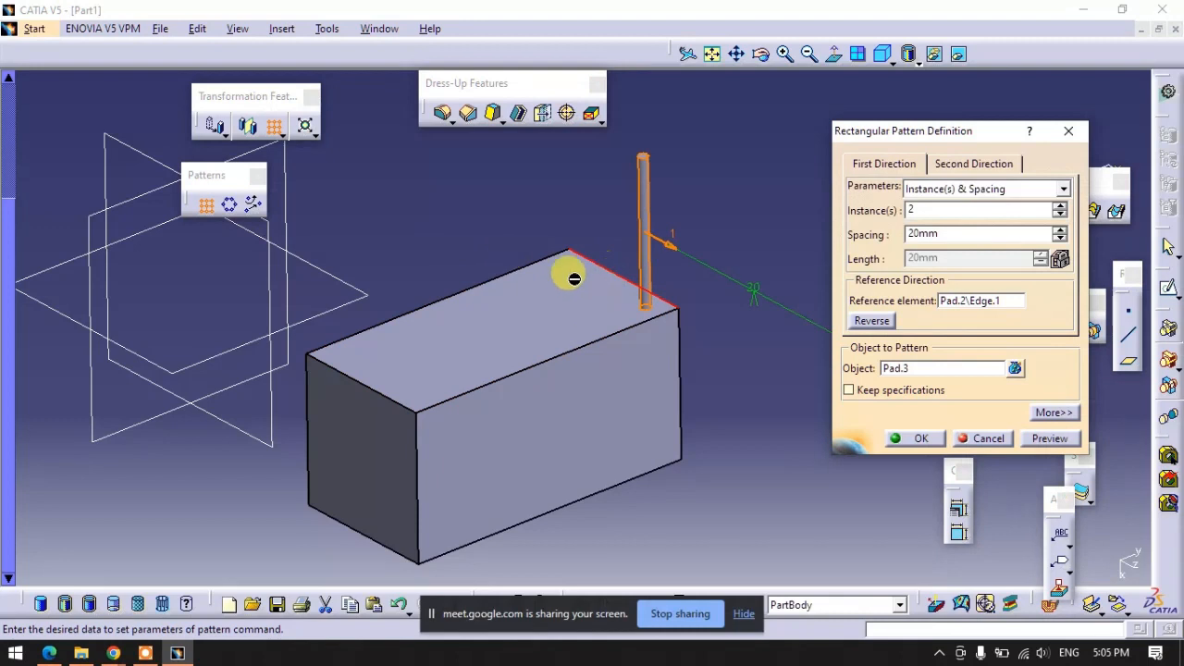
left_click(670, 247)
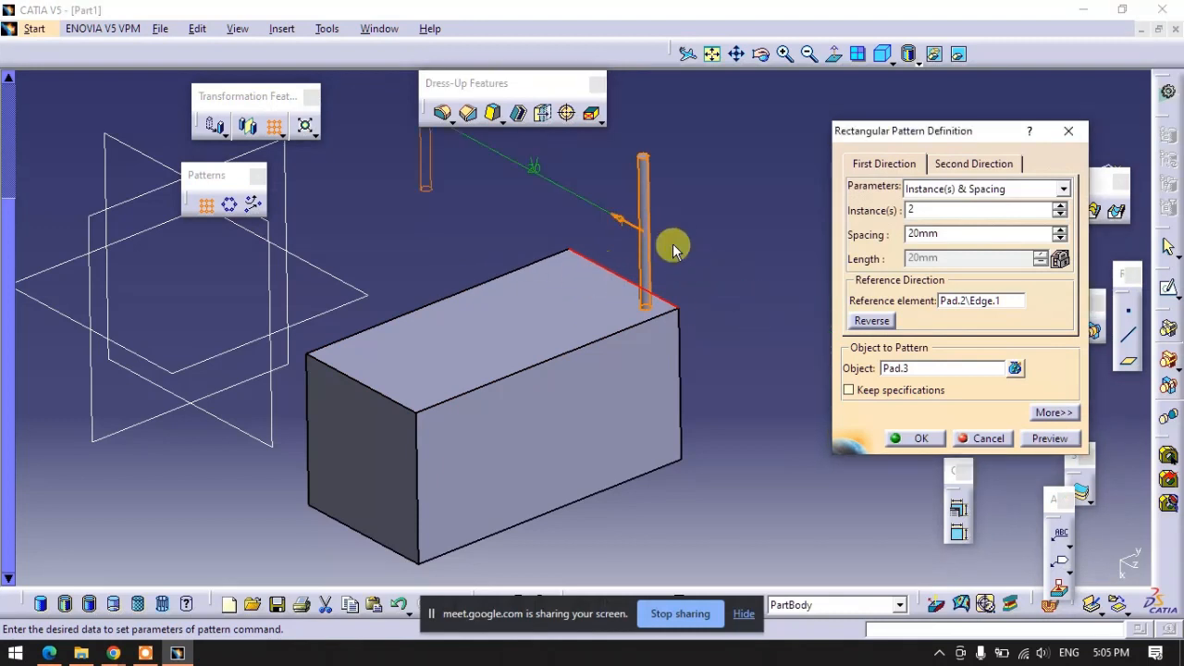
Set the spacing in the pattern's first direction to 1 mm.
double_click(915, 233)
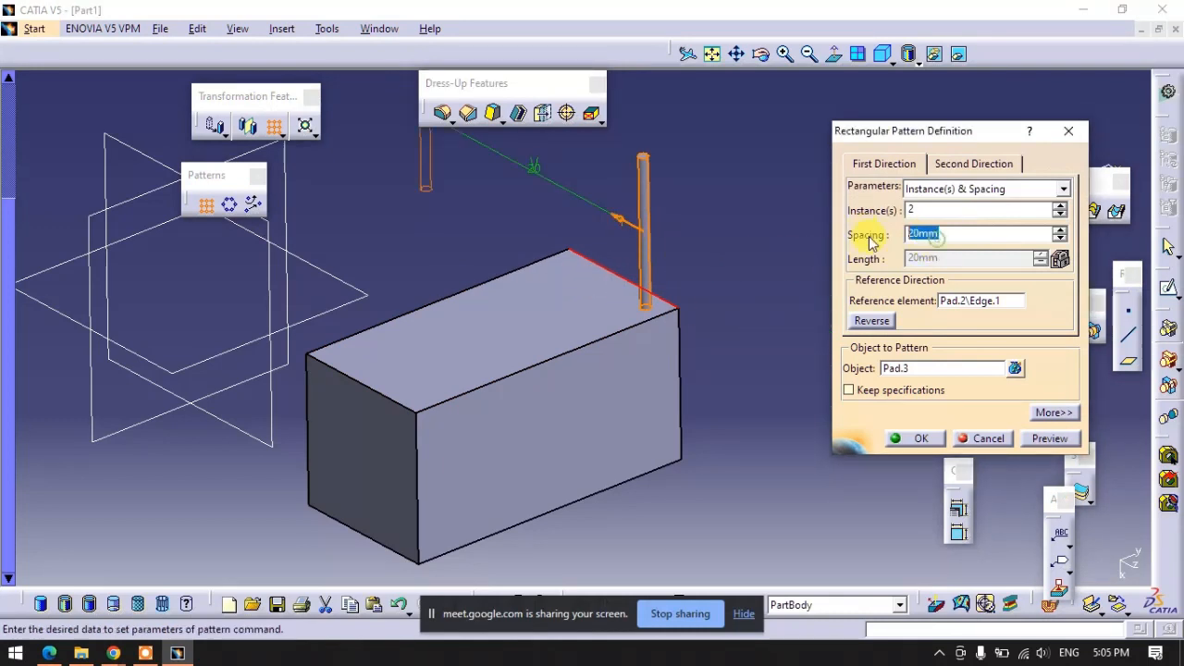
left_click(1060, 238)
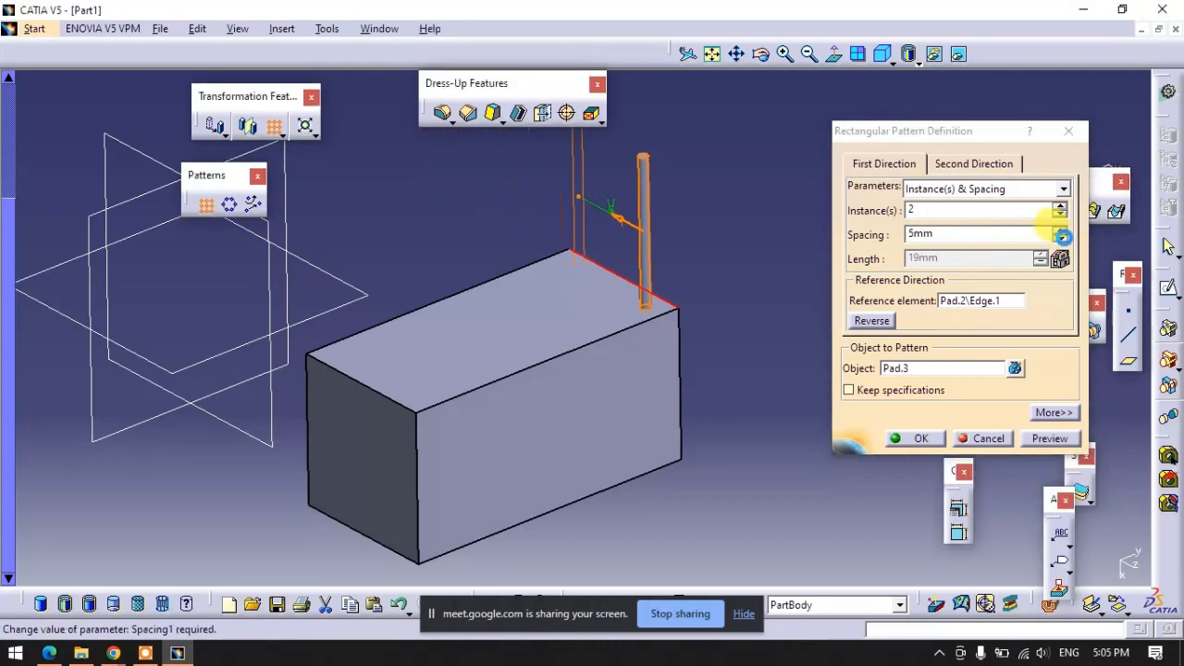
left_click(1062, 238)
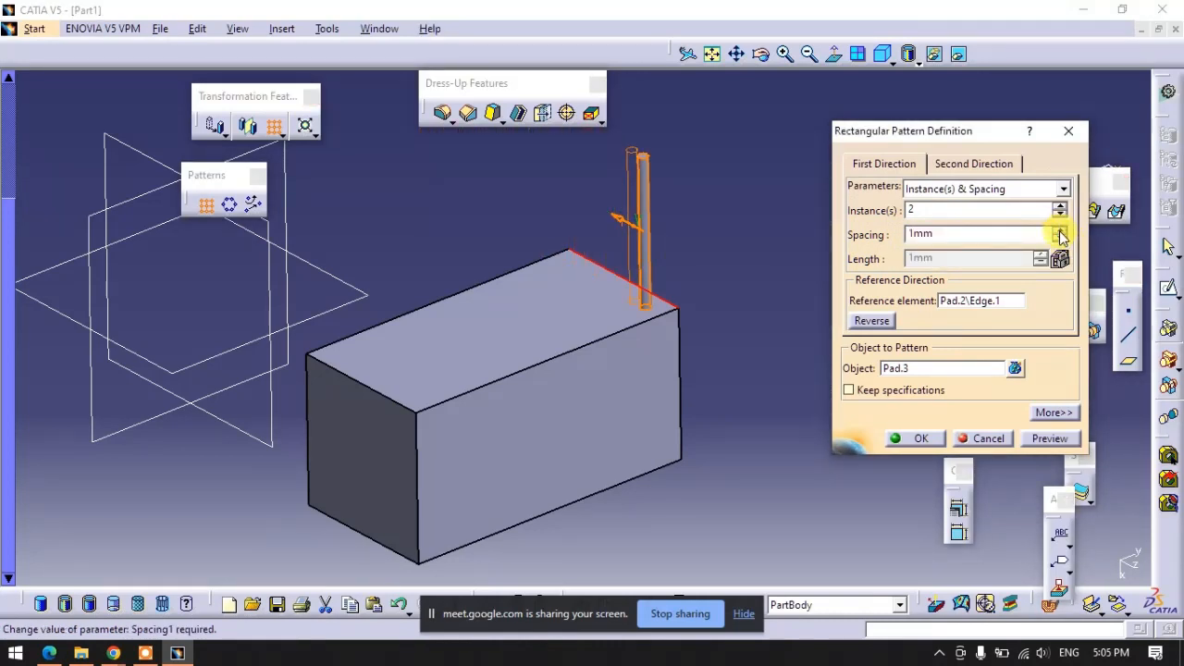
Set the pattern's first direction to 5 instances with 2 mm spacing.
left_click(1060, 231)
left_click(1060, 208)
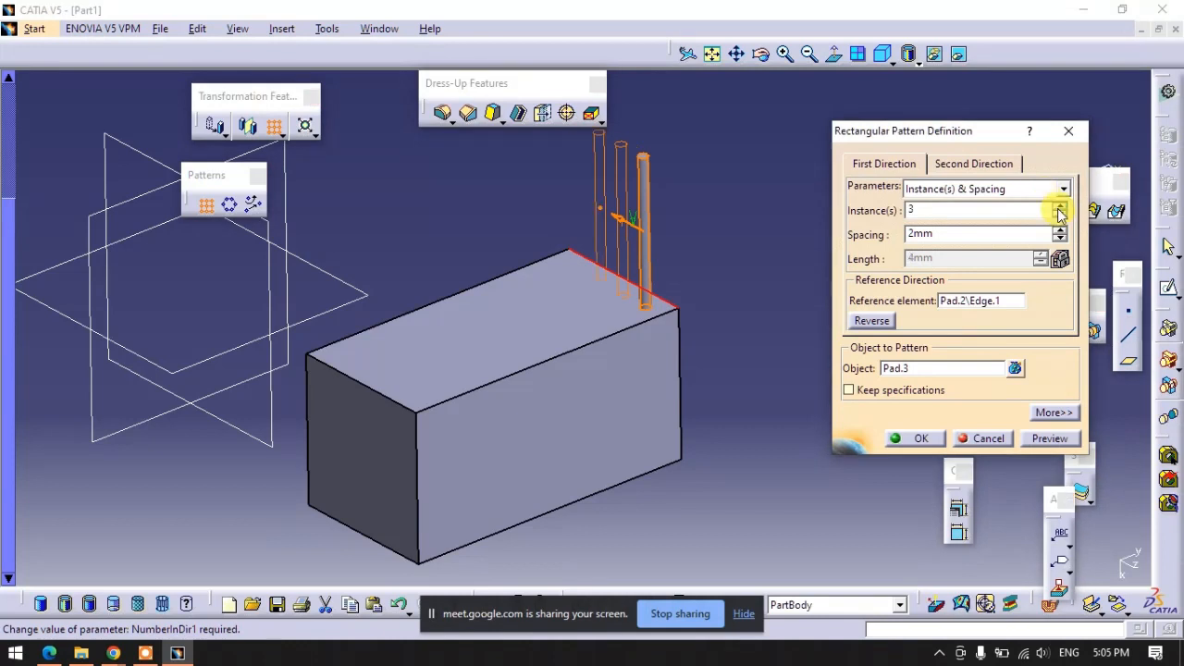
left_click(1060, 206)
left_click(1060, 206)
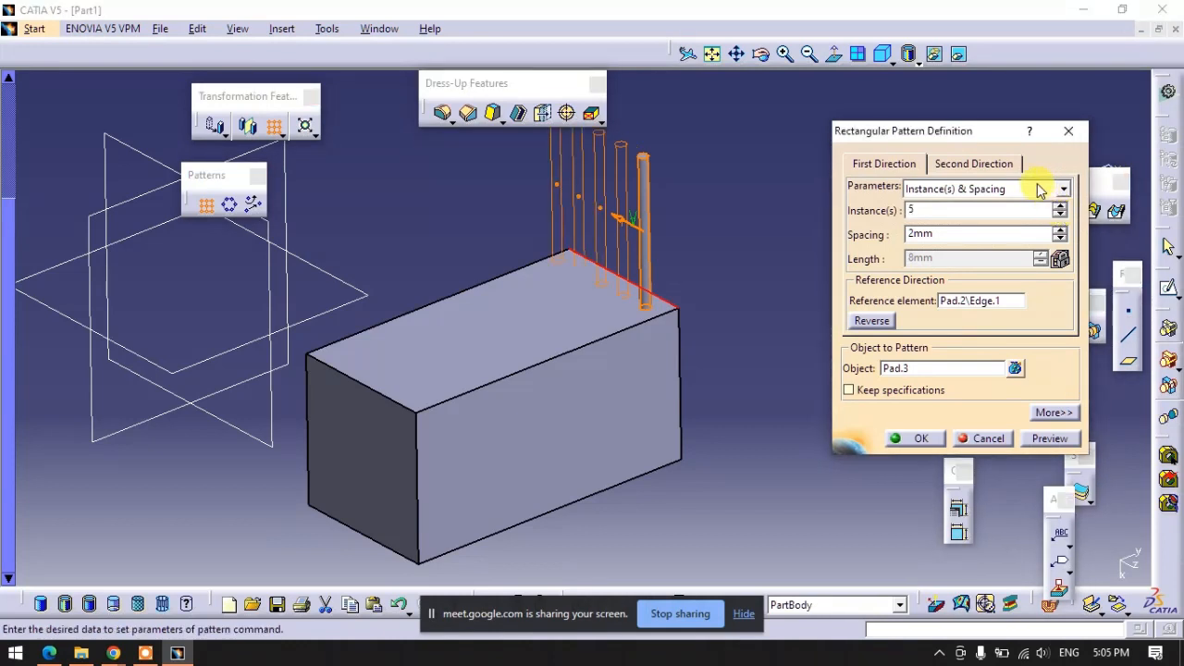
Define the pattern's second direction along the upper face's long edge with 3 instances at 2 mm spacing.
left_click(974, 166)
left_click(932, 212)
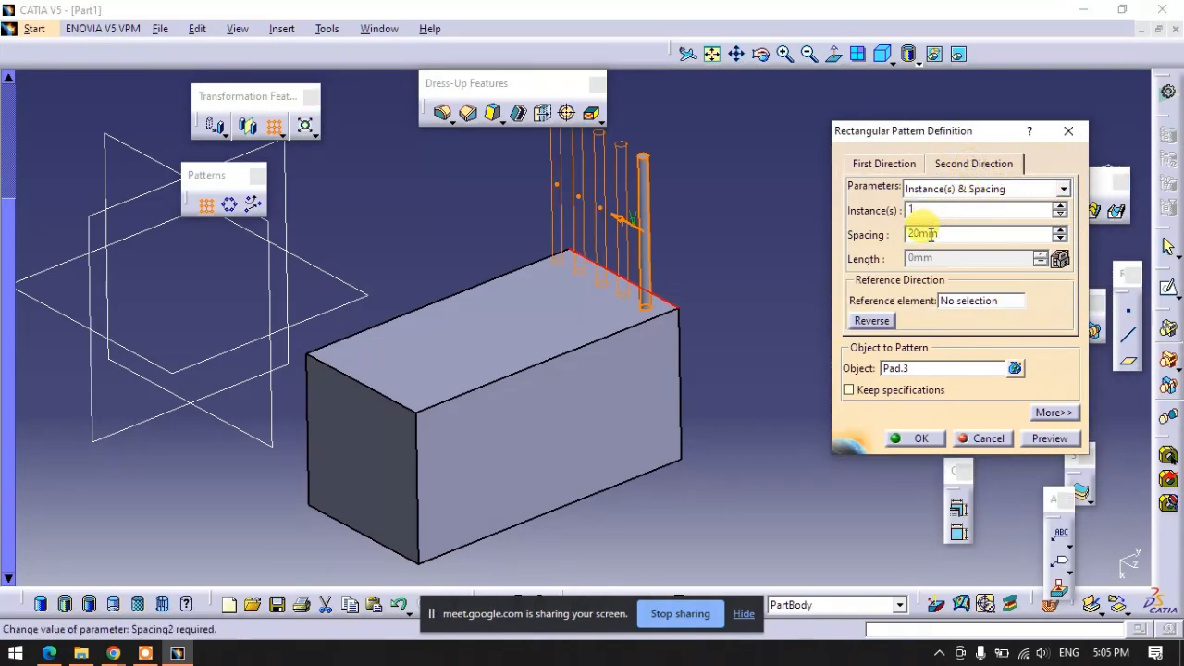
left_click(966, 301)
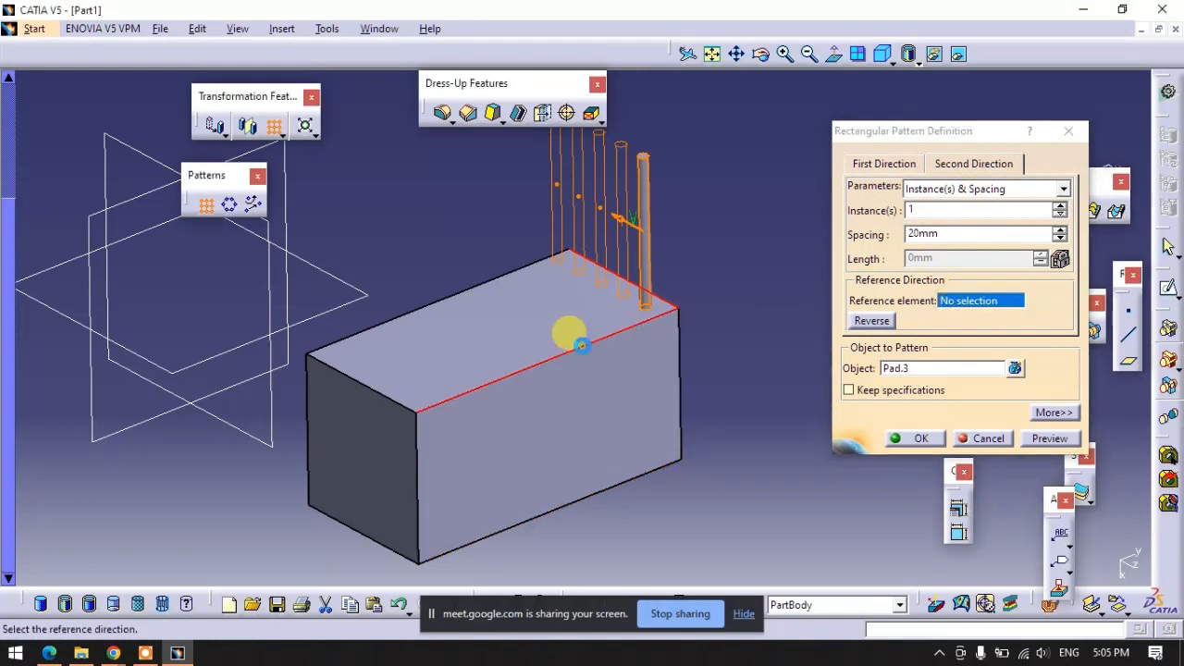
left_click(581, 347)
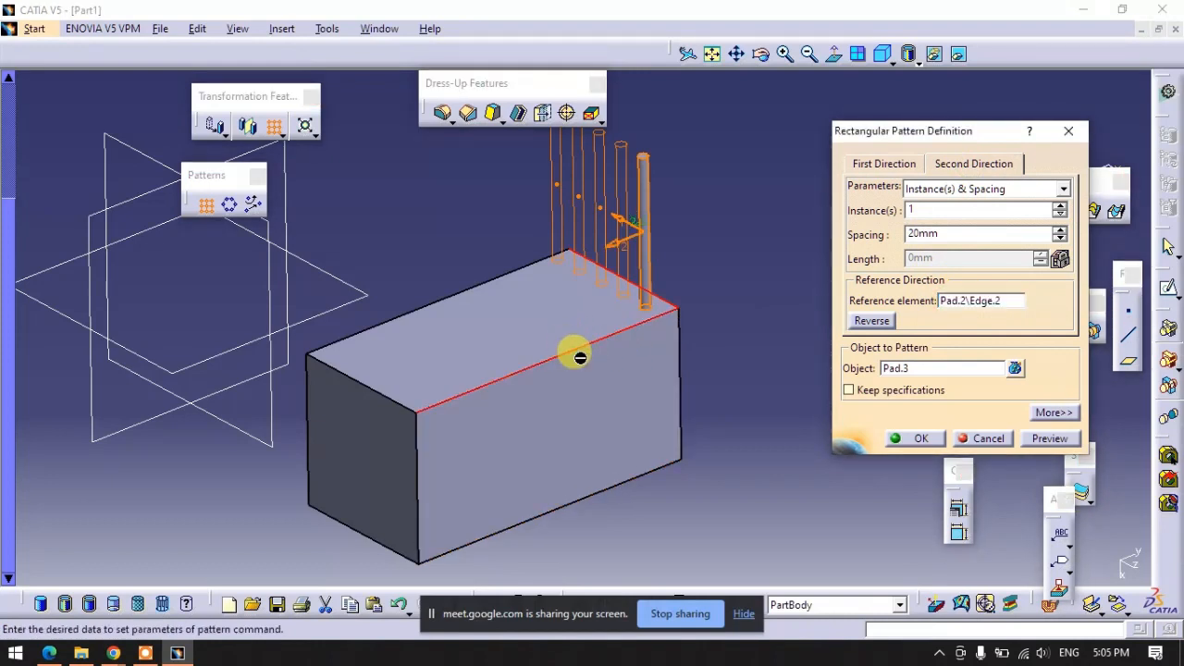
left_click(1061, 210)
left_click(1061, 210)
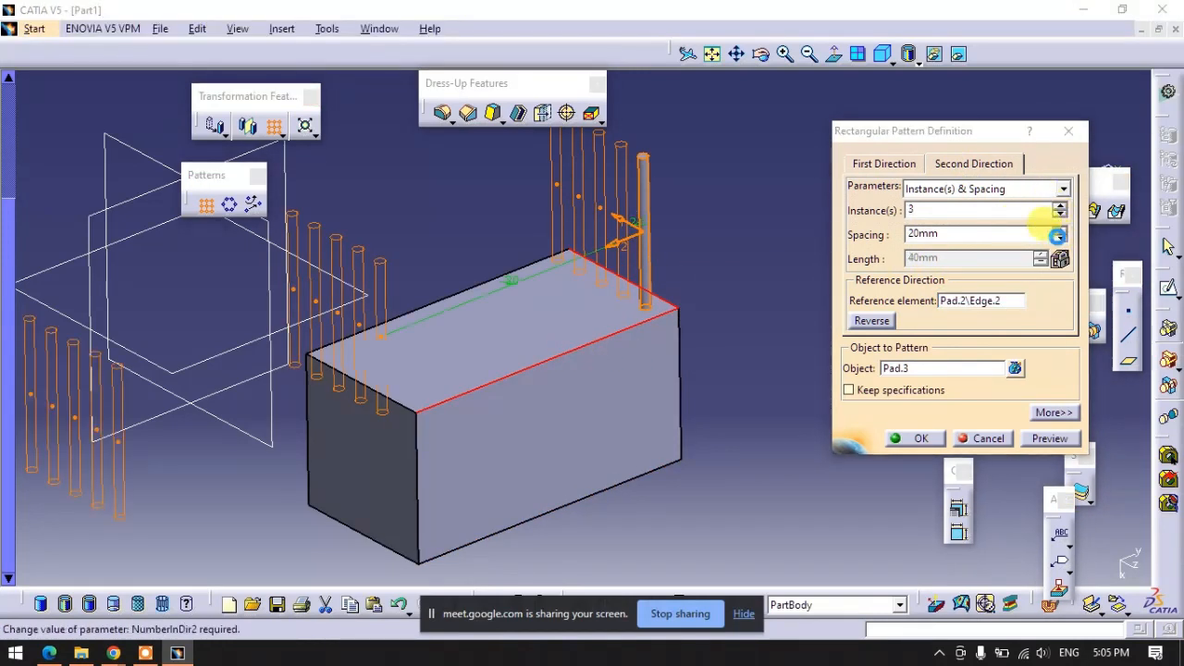
left_click(1058, 237)
left_click(1057, 237)
left_click(1057, 237)
left_click(1057, 237)
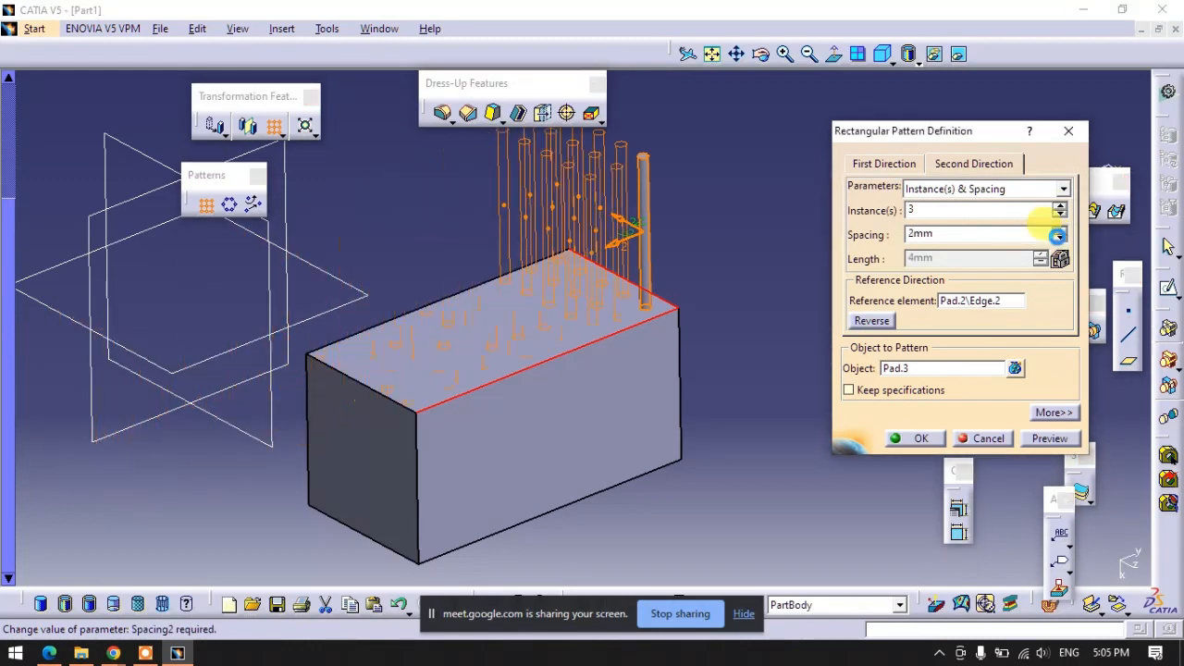
Increase the second direction to 10 instances and create the rectangular pattern of pins.
left_click(1059, 207)
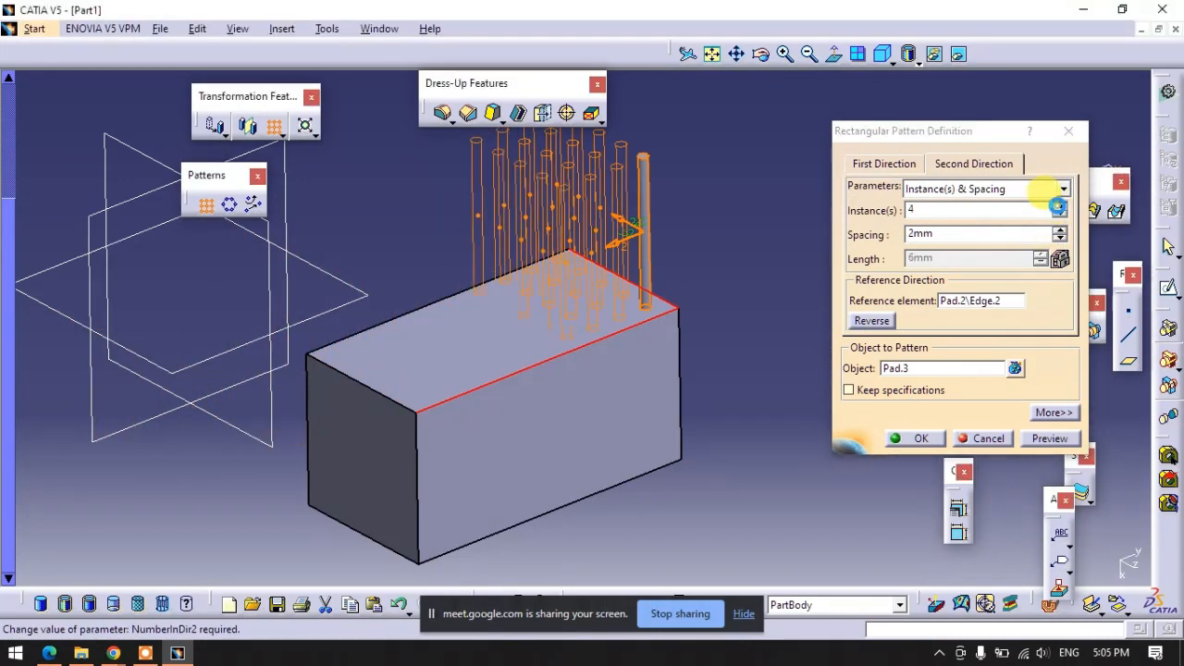
left_click(1059, 207)
left_click(1059, 207)
left_click(1059, 207)
left_click(1059, 207)
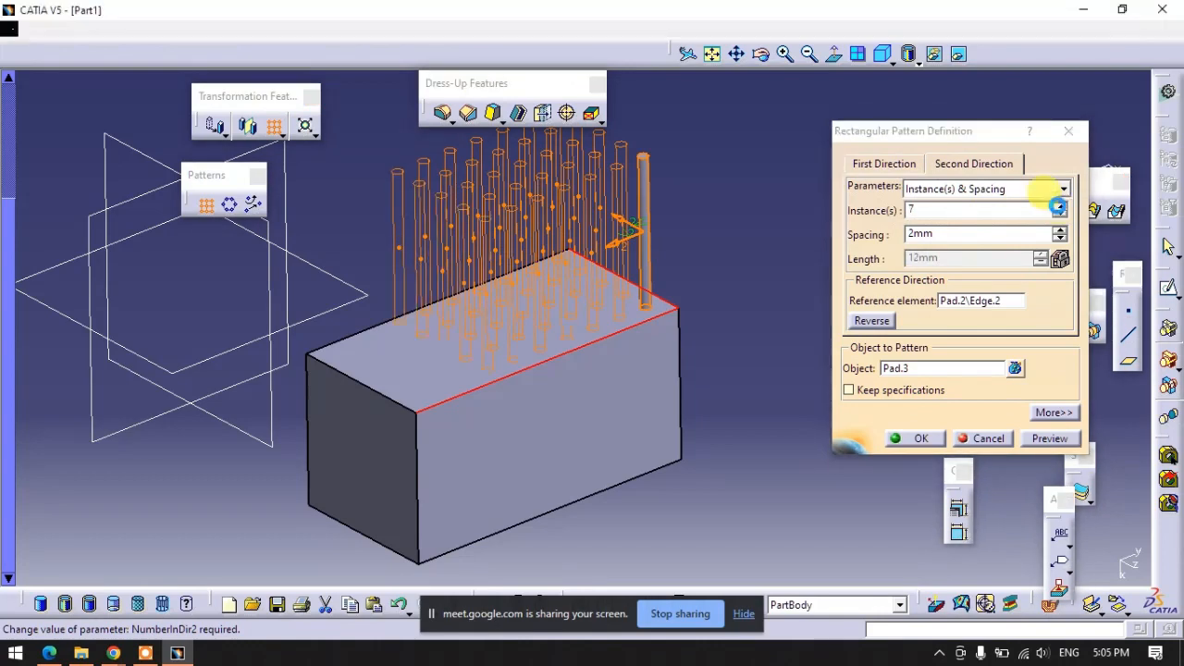
left_click(1059, 208)
left_click(1059, 207)
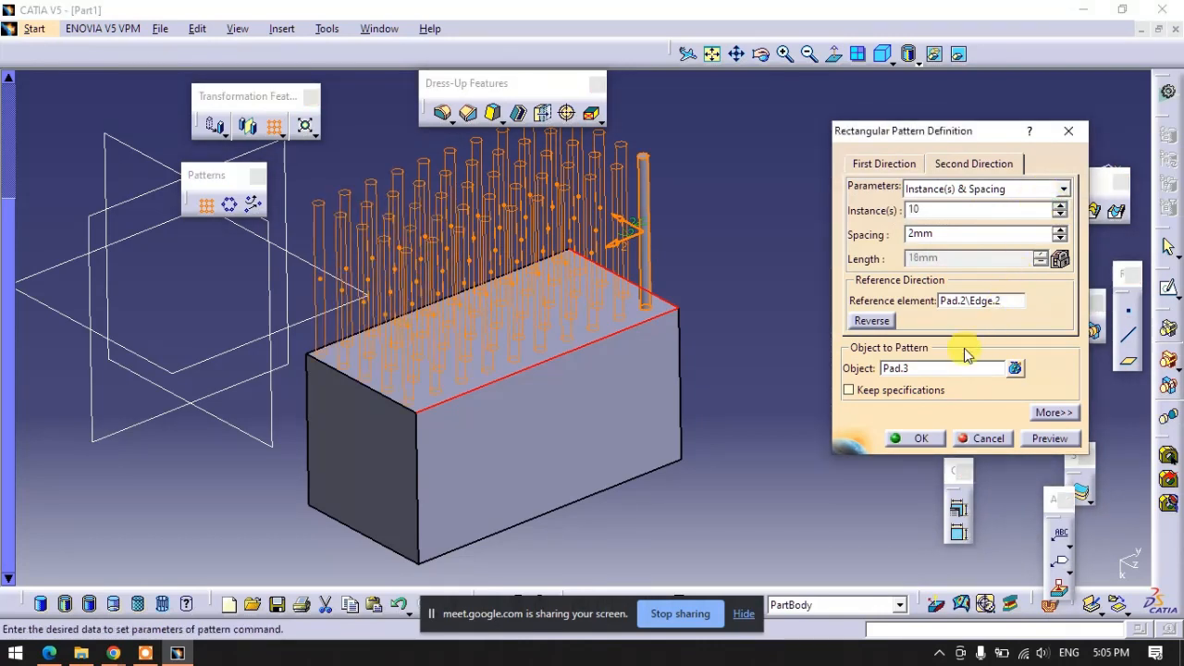
left_click(911, 439)
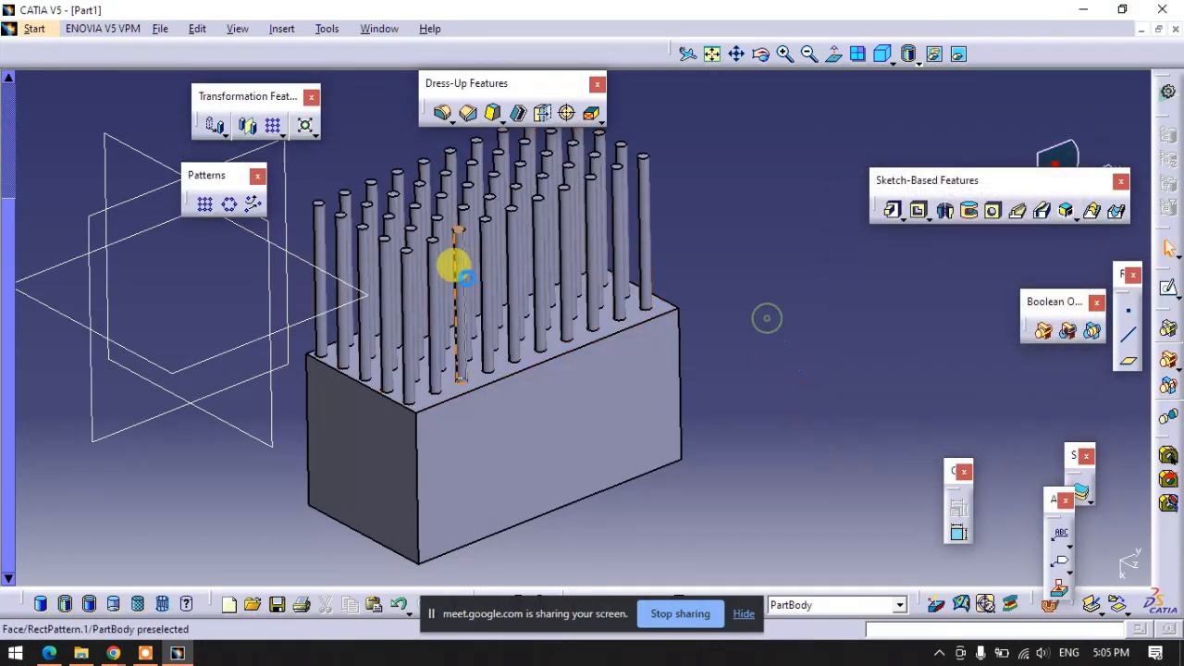
Undo the rectangular pattern, the pin and its sketch, and the block until only the reference planes remain.
middle_click_drag(454, 265, 512, 429)
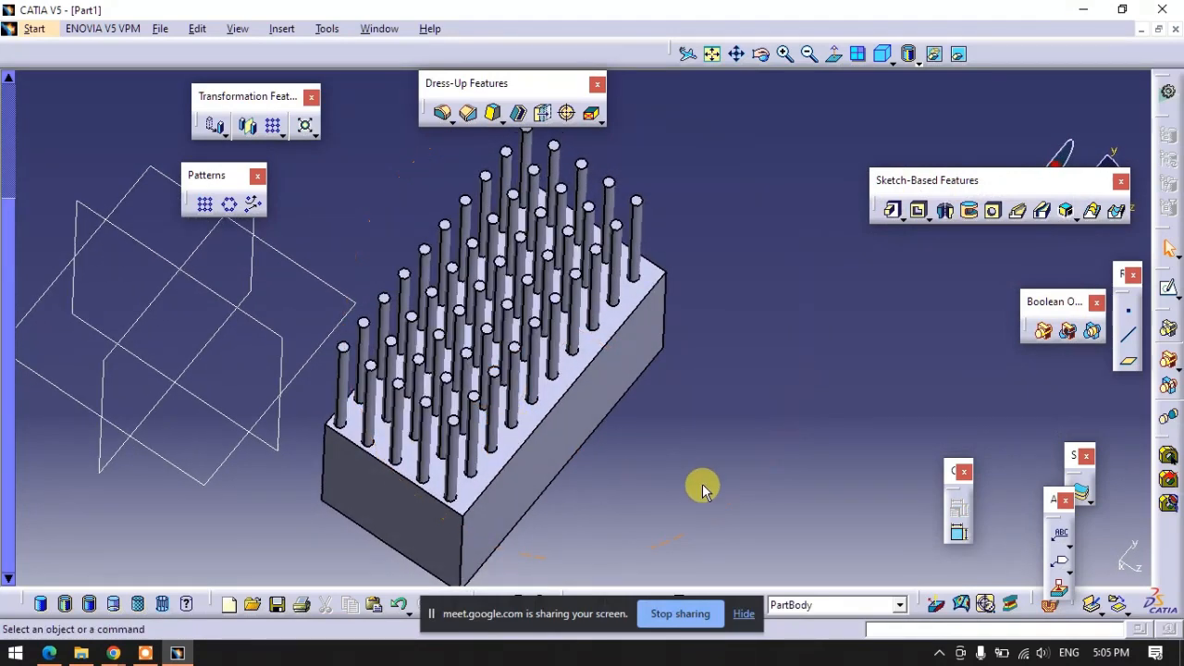
key("ctrl+z")
key("ctrl+z")
key("ctrl+z")
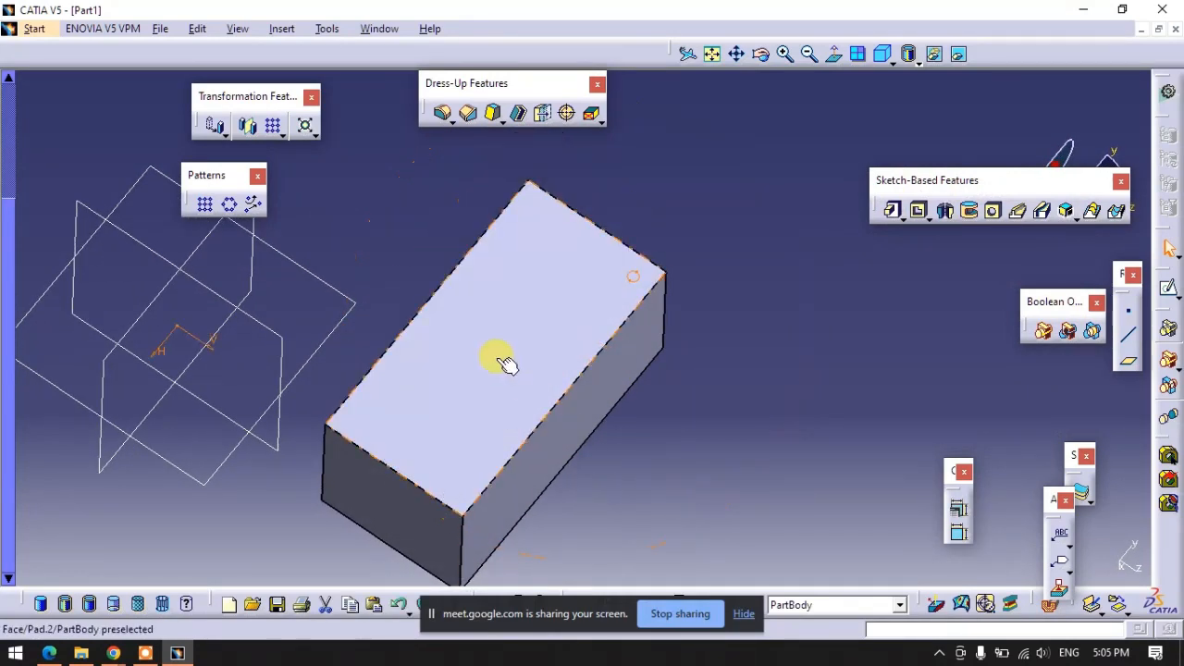
key("ctrl+z")
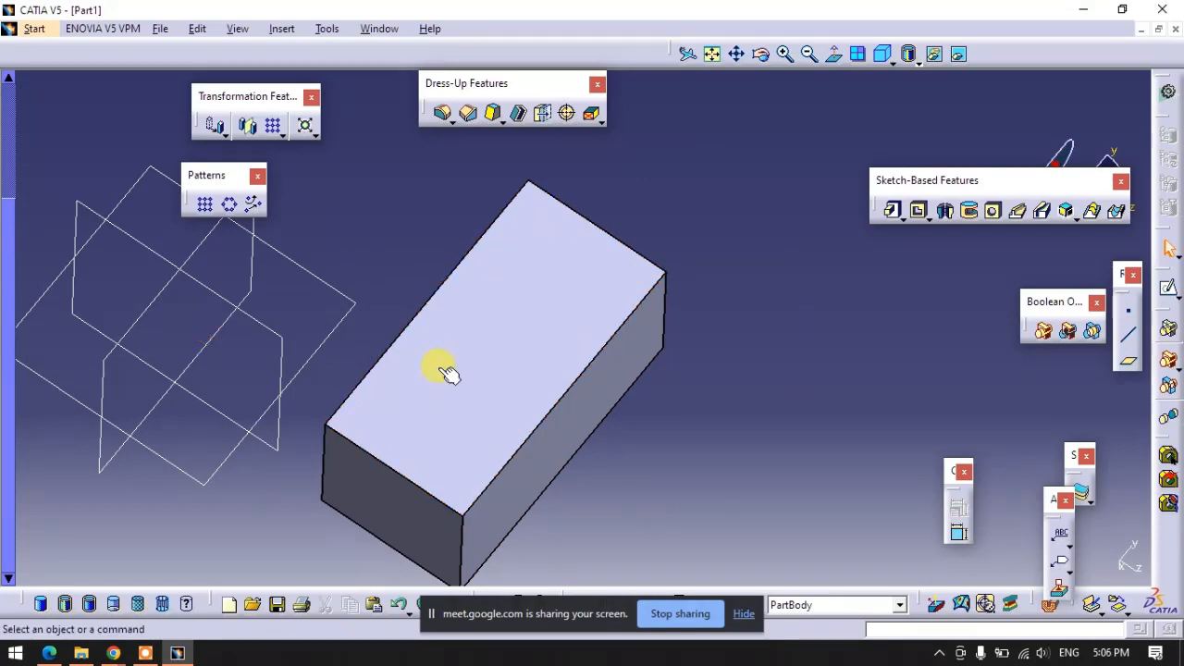
key("ctrl+z")
key("ctrl+z")
Sketch a small horizontal elongated hole profile on the yz plane, offset sideways from the origin, and finish the sketch.
mouse_move(470, 372)
middle_mouse_down()
mouse_move(647, 354)
mouse_move(610, 401)
mouse_move(589, 277)
mouse_move(679, 314)
middle_mouse_up()
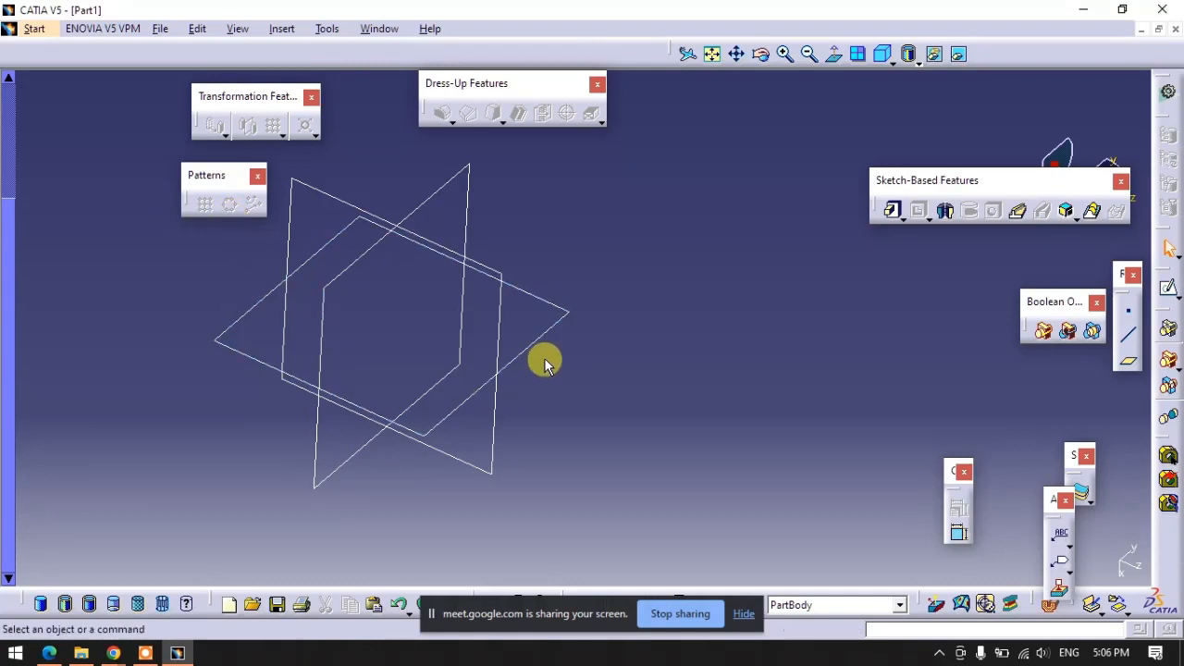
left_click(1167, 288)
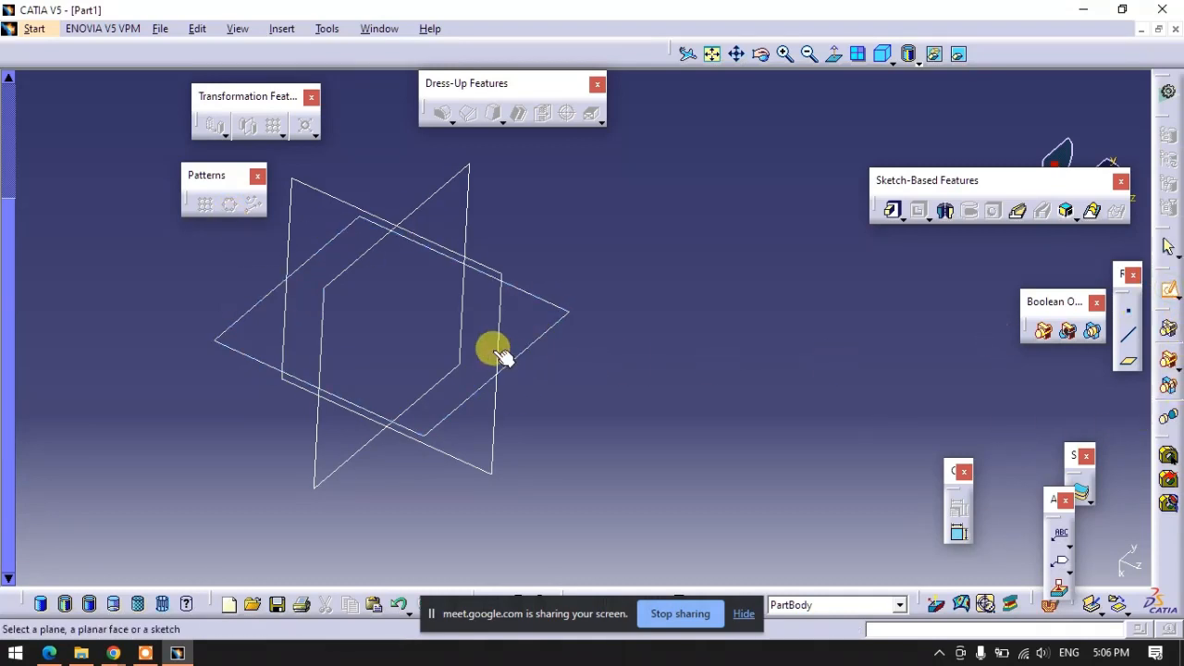
left_click(546, 348)
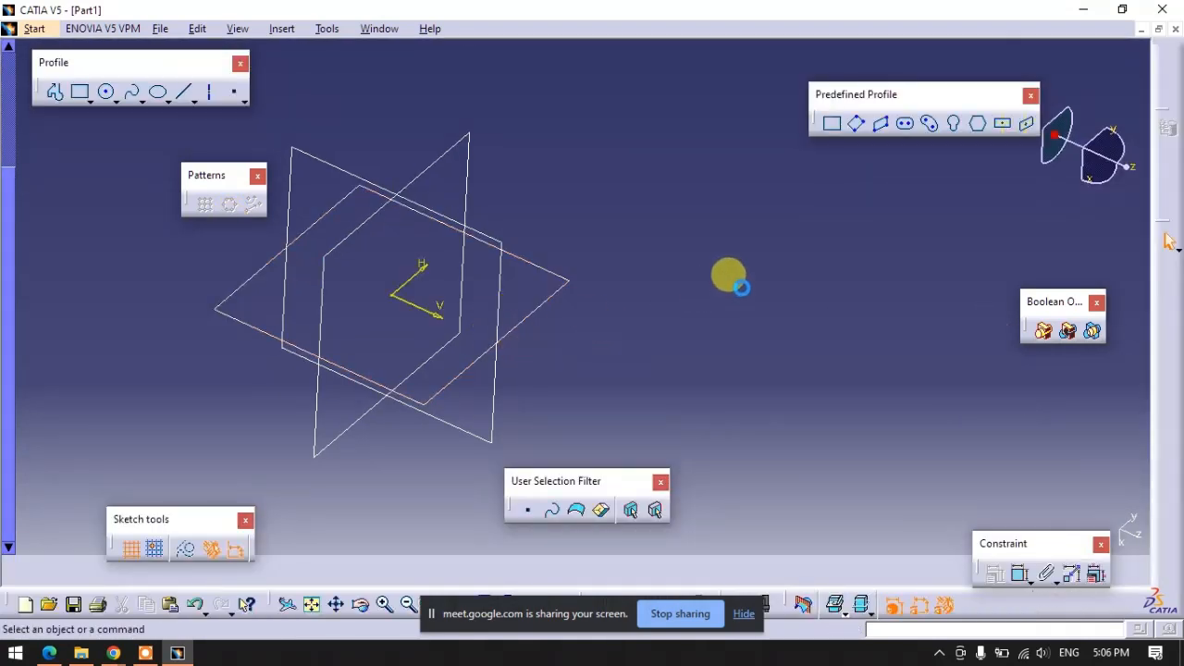
left_click(903, 129)
middle_click_drag(734, 287, 676, 128)
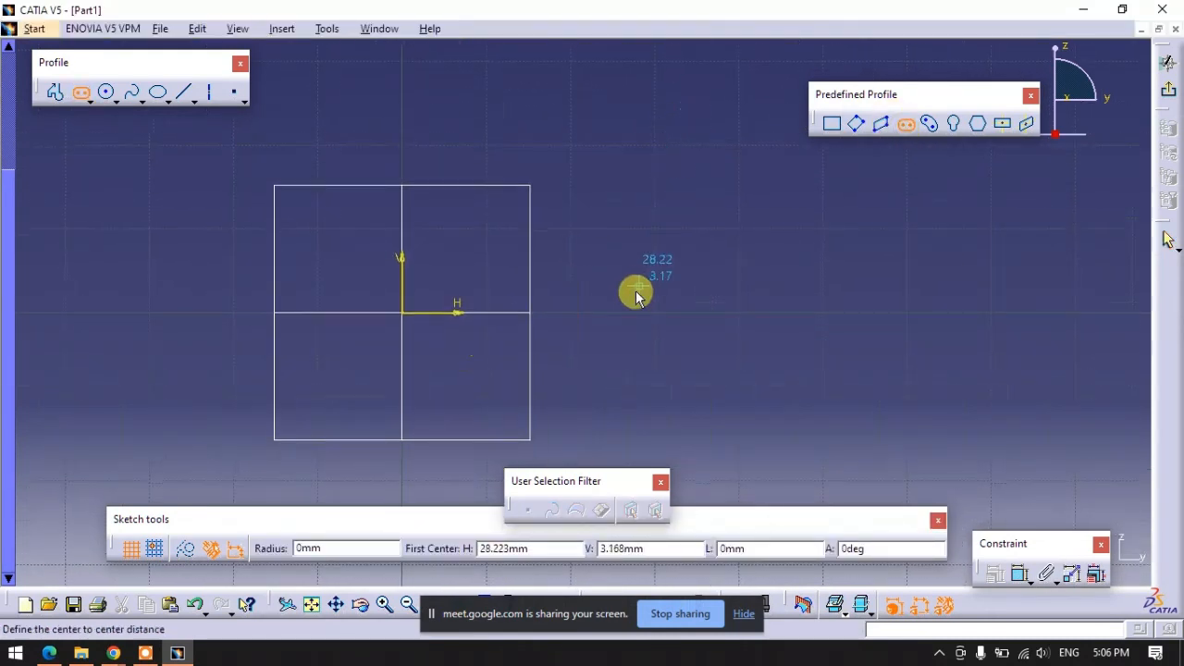
left_click(611, 297)
left_click(689, 289)
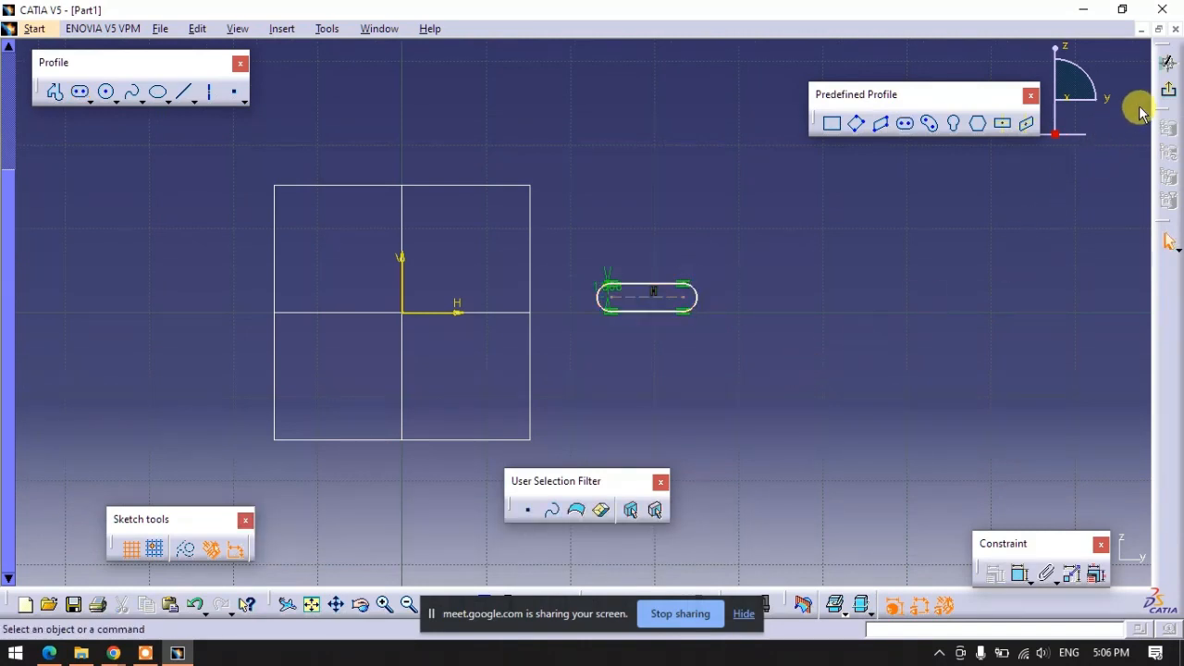
left_click(1164, 89)
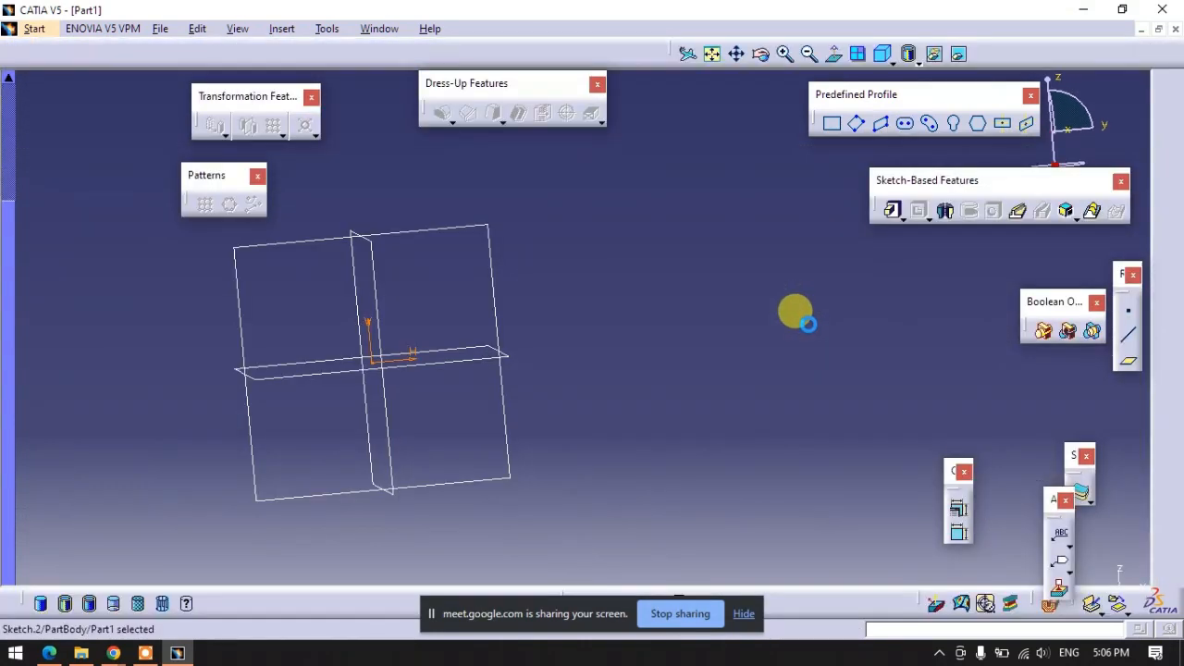
Pad the elongated profile 25 mm.
double_click(645, 306)
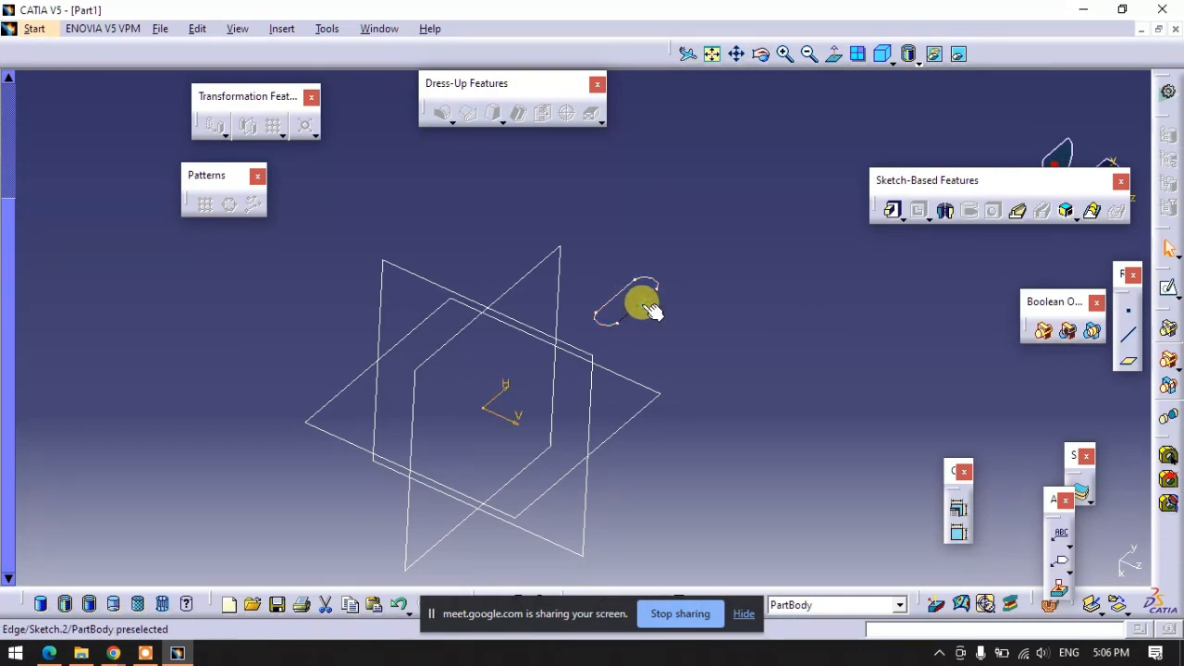
left_click(889, 212)
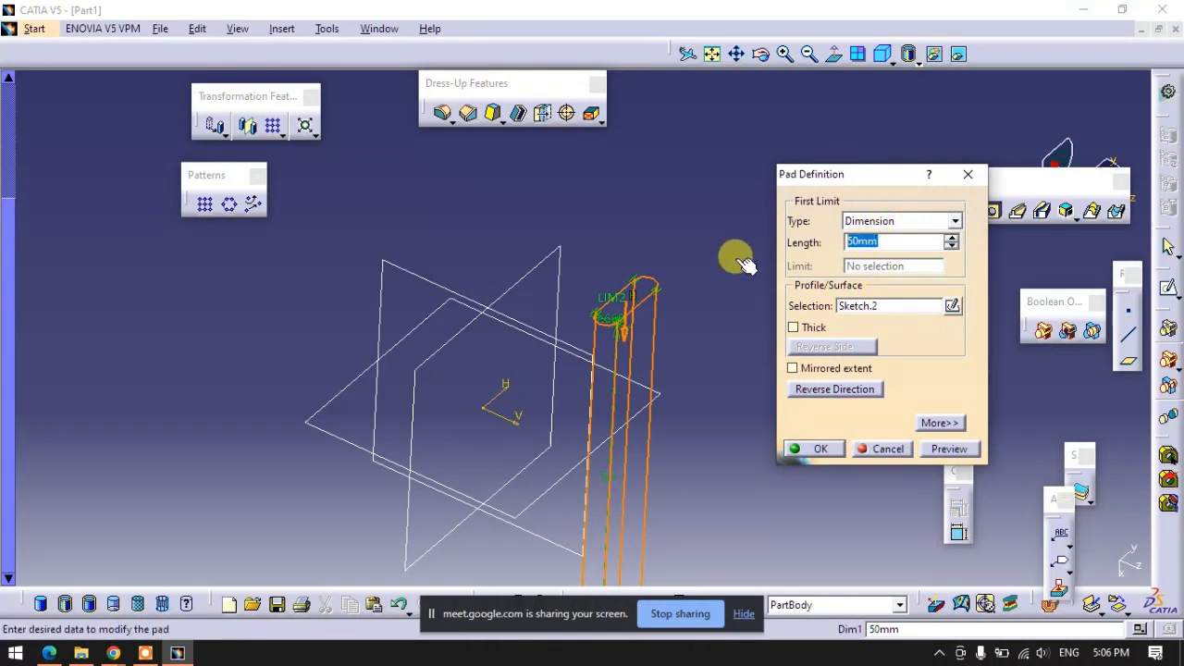
key("Return")
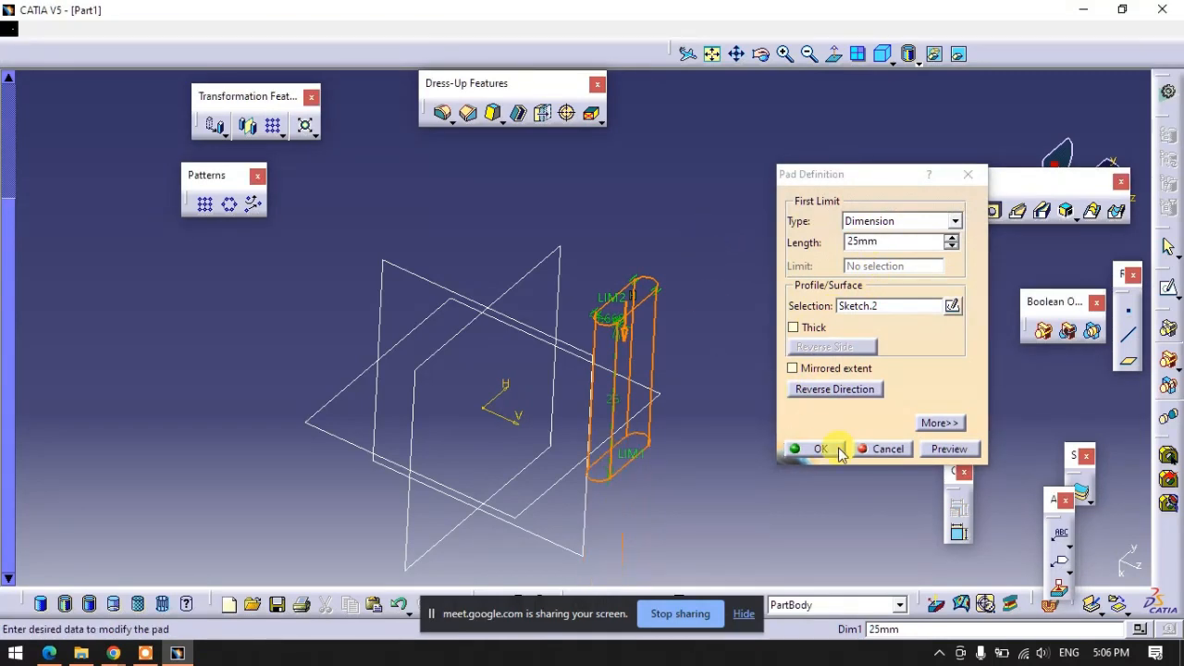
left_click(807, 449)
Start a circular pattern of the current solid with the yz plane as its reference element and dismiss the axis error.
middle_click_drag(793, 449, 631, 433)
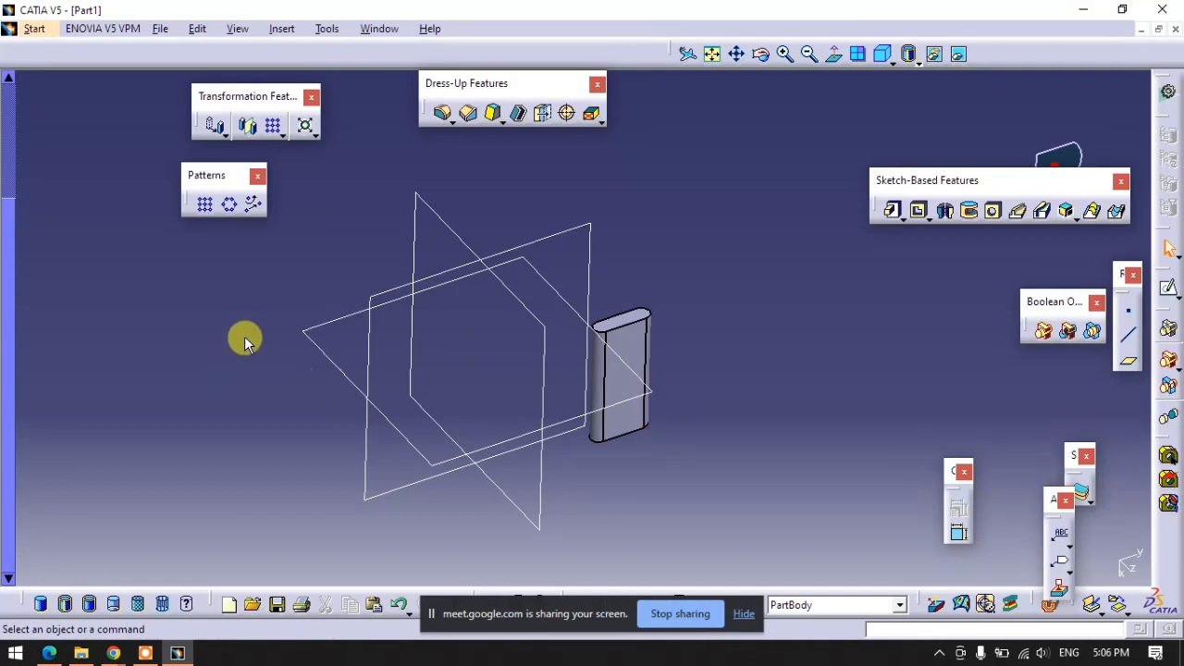
left_click(229, 205)
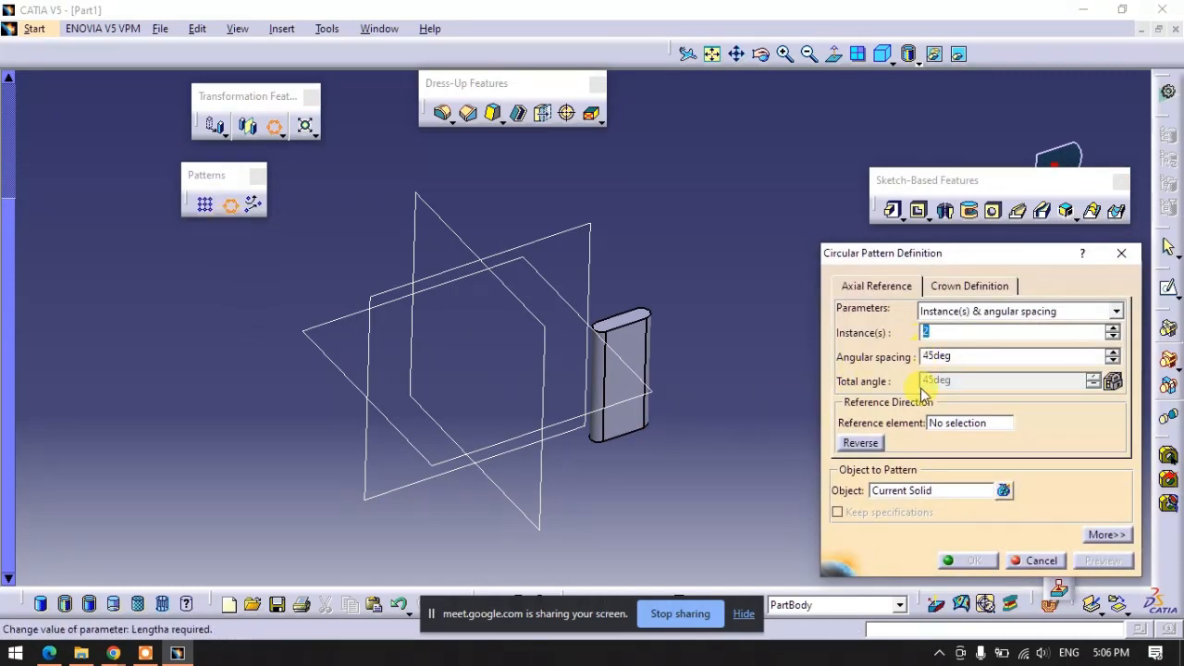
left_click(936, 423)
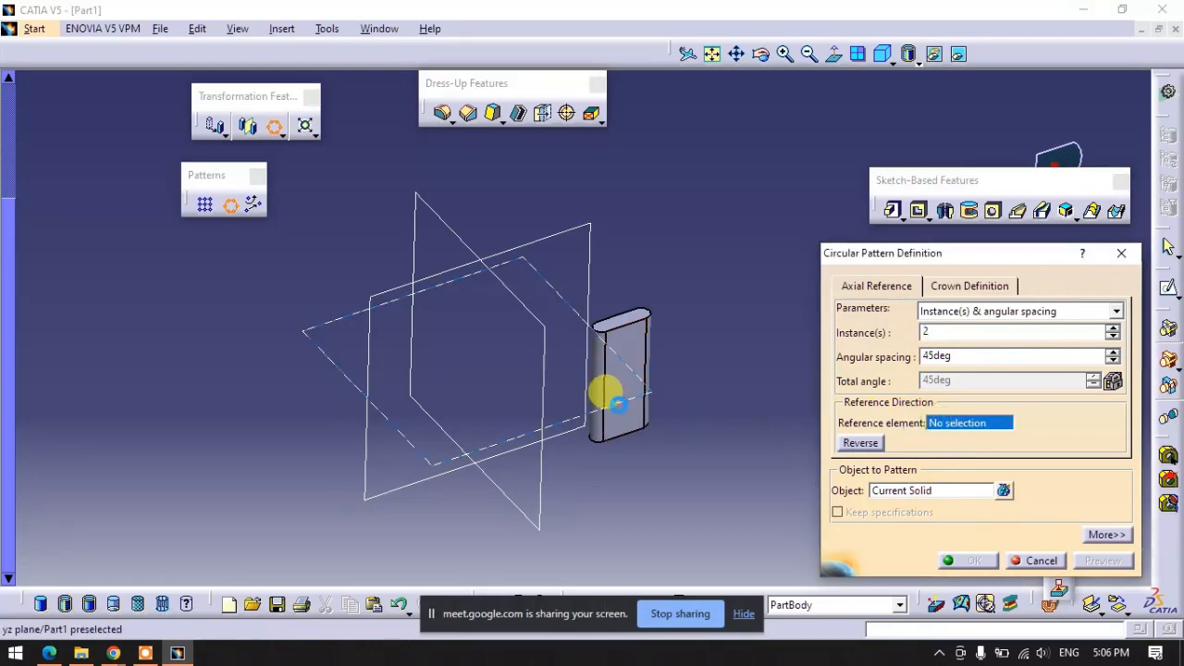
left_click(606, 412)
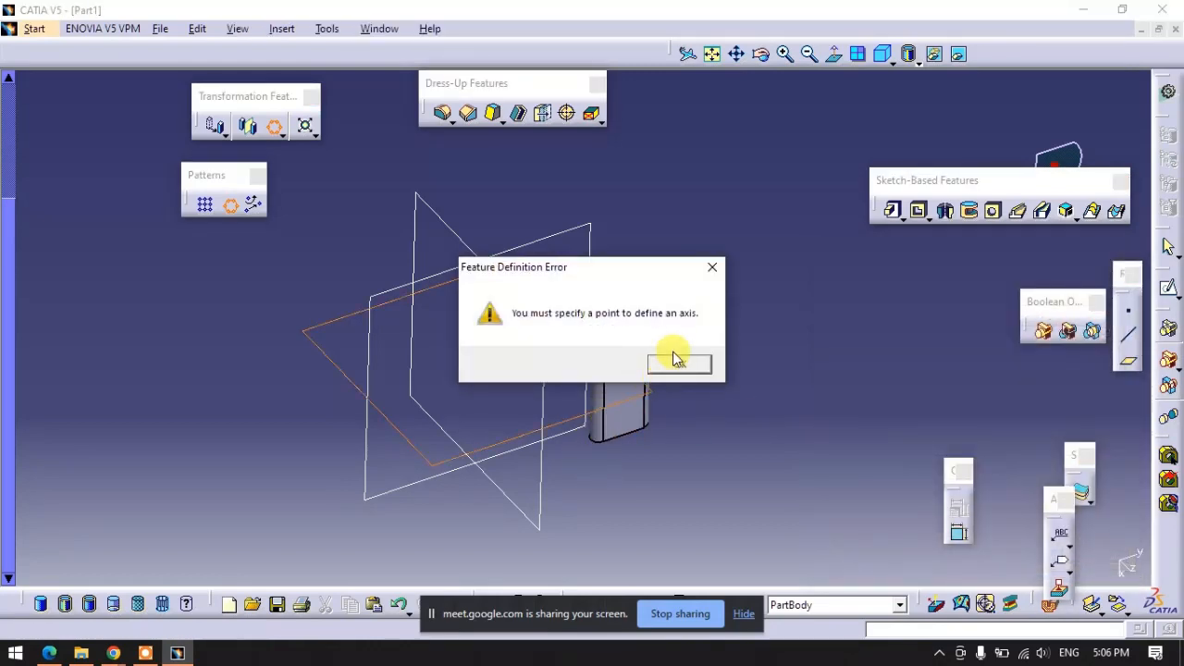
left_click(678, 363)
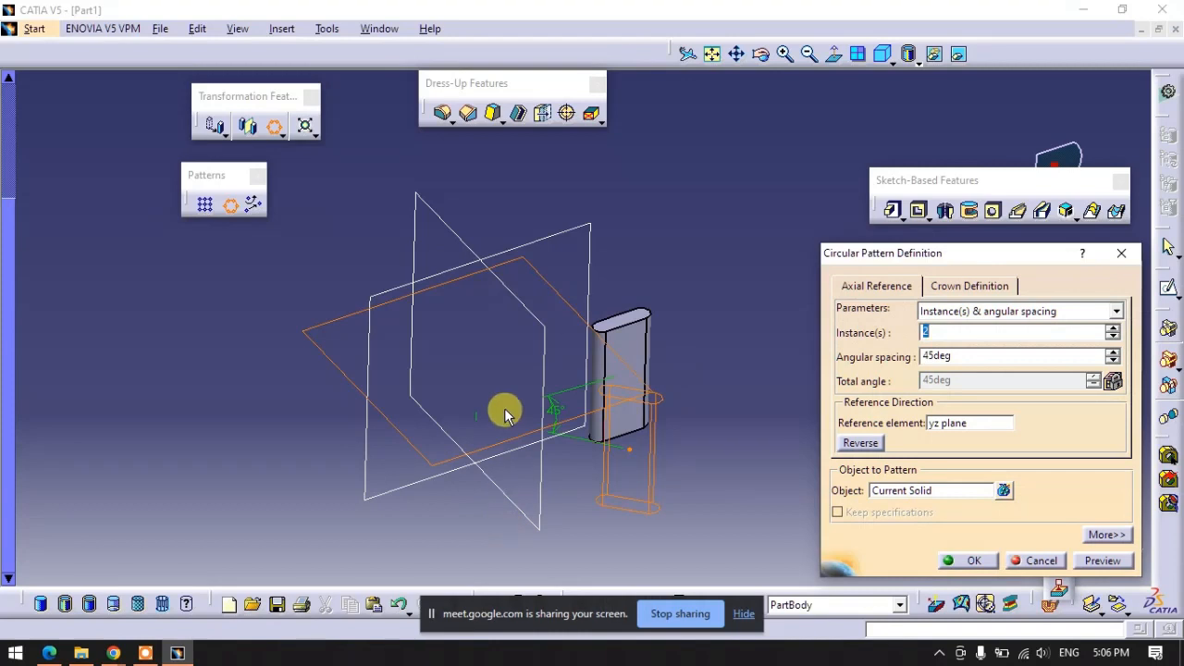
Set the circular pattern to 8 instances, preview it and create it.
middle_click_drag(626, 290, 658, 282)
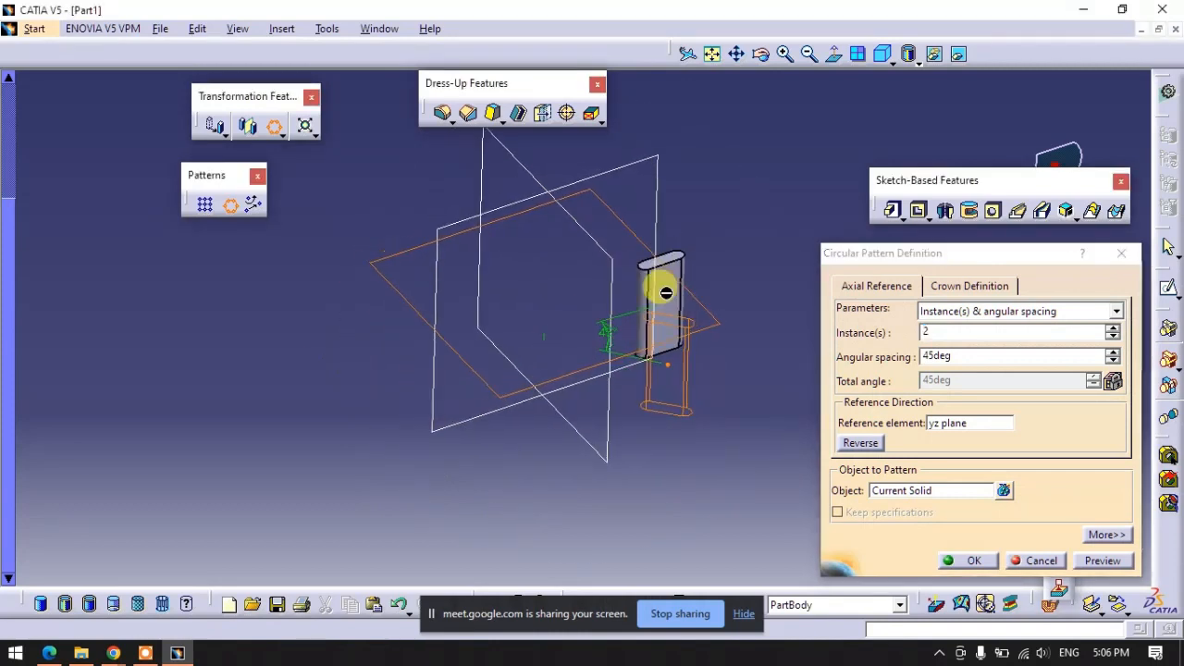
left_click(1112, 328)
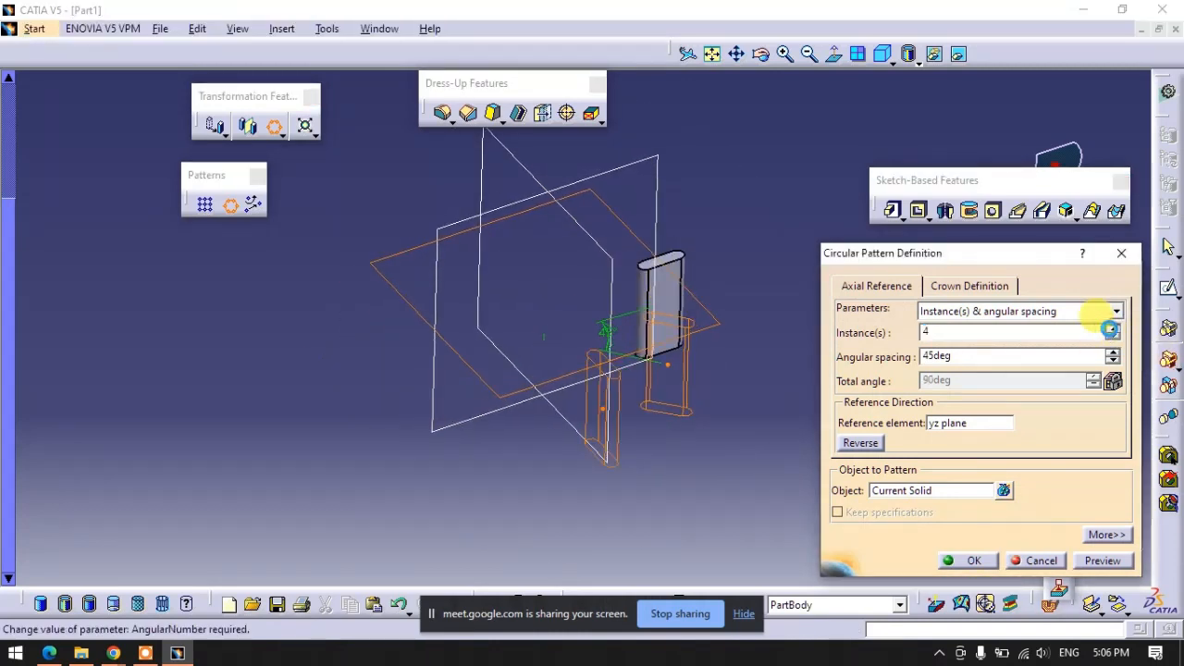
left_click(1112, 328)
left_click(1111, 328)
left_click(1112, 328)
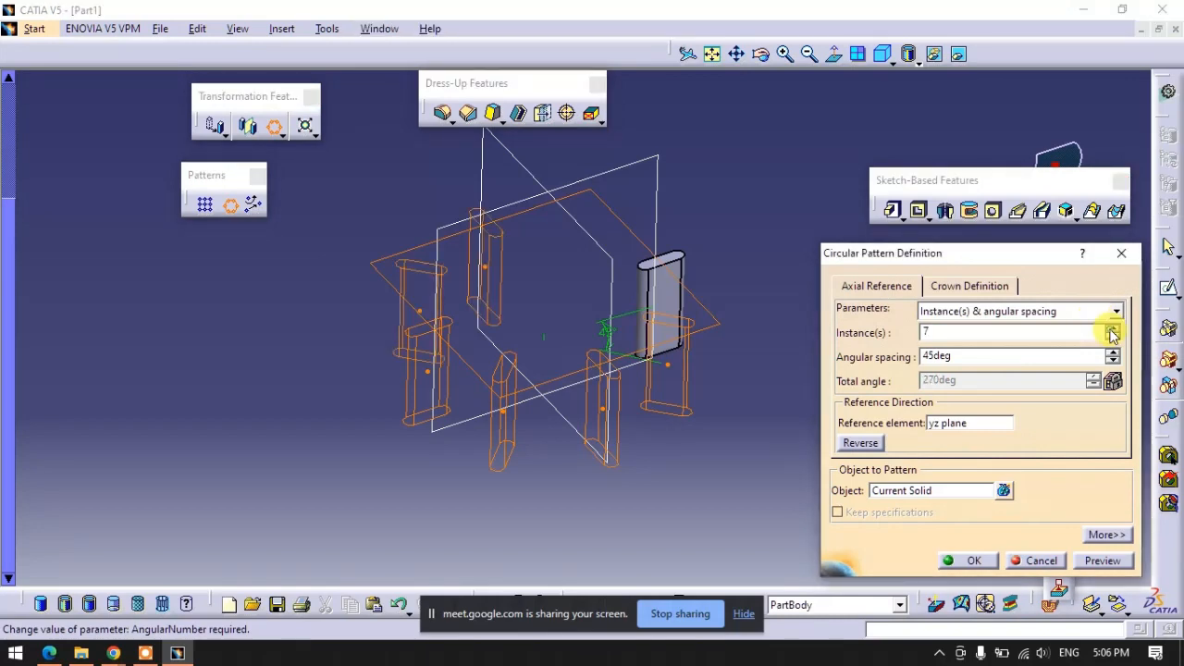
left_click(1112, 328)
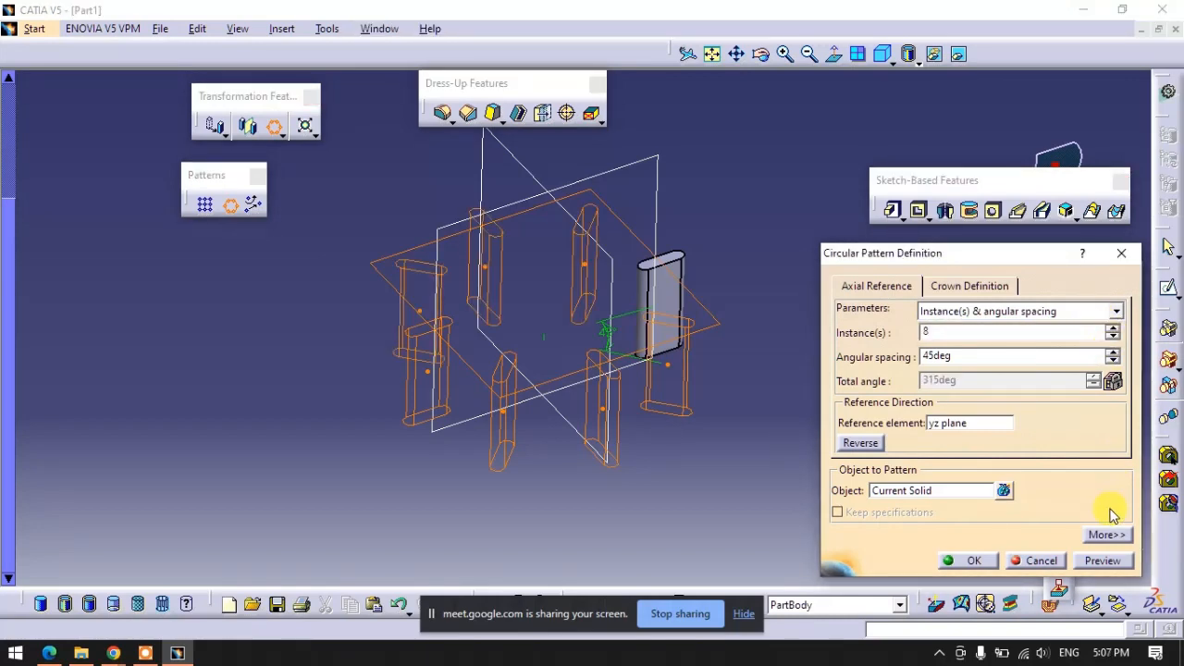
left_click(1103, 561)
left_click(971, 560)
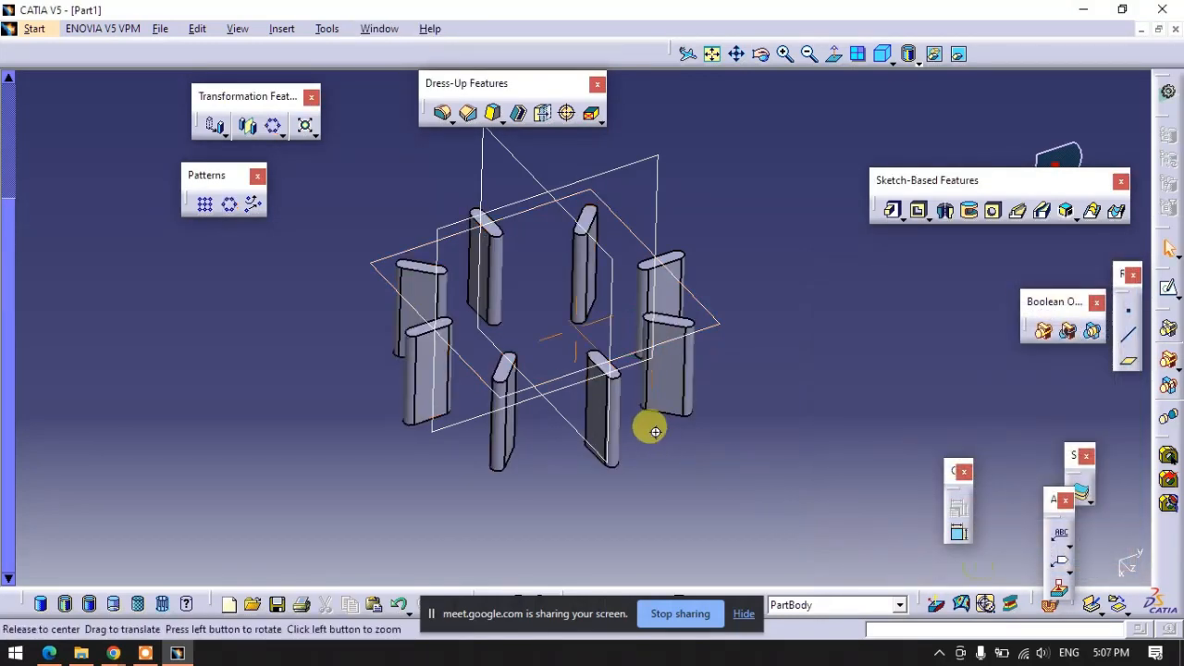
Inspect the circular pattern from another angle and delete it, keeping the original pad.
middle_click_drag(647, 425, 683, 432)
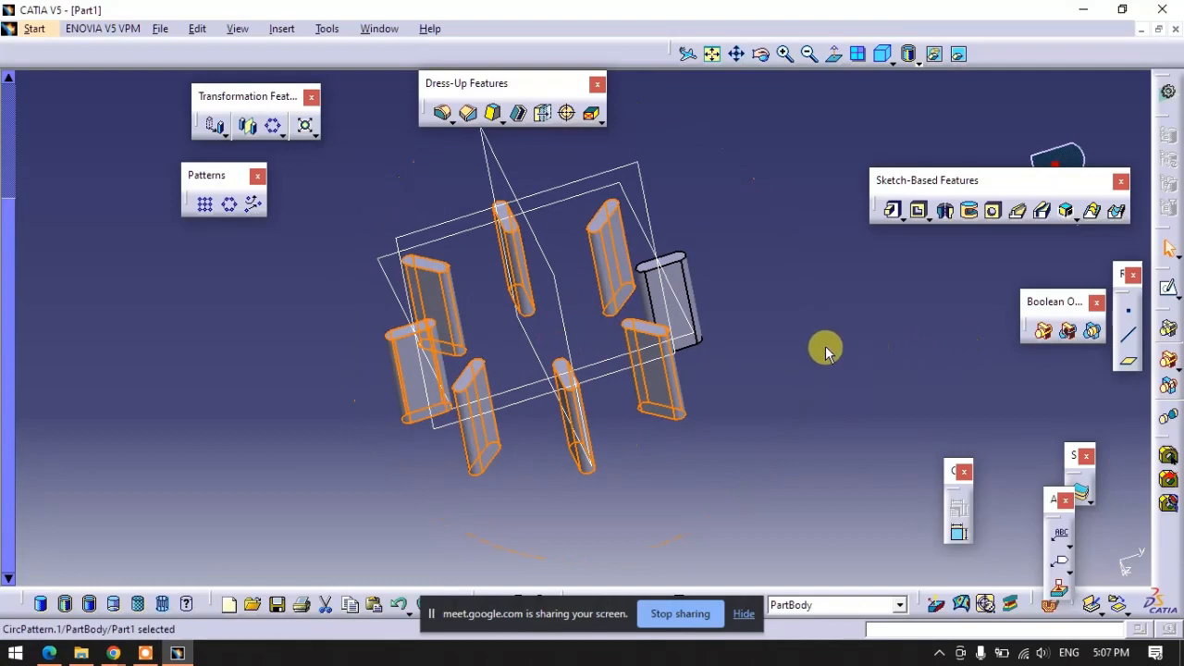
key("Delete")
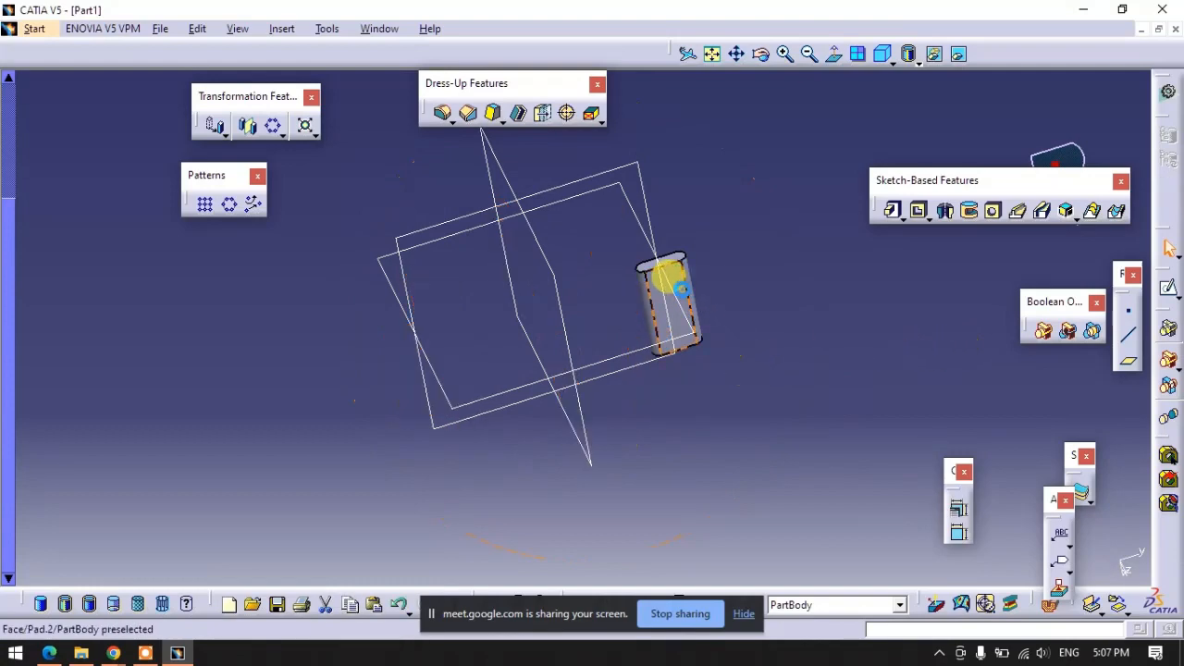
Delete the slot-shaped pad with its aggregated elements and open a new sketch on the yz plane.
right_click(682, 282)
left_click(819, 529)
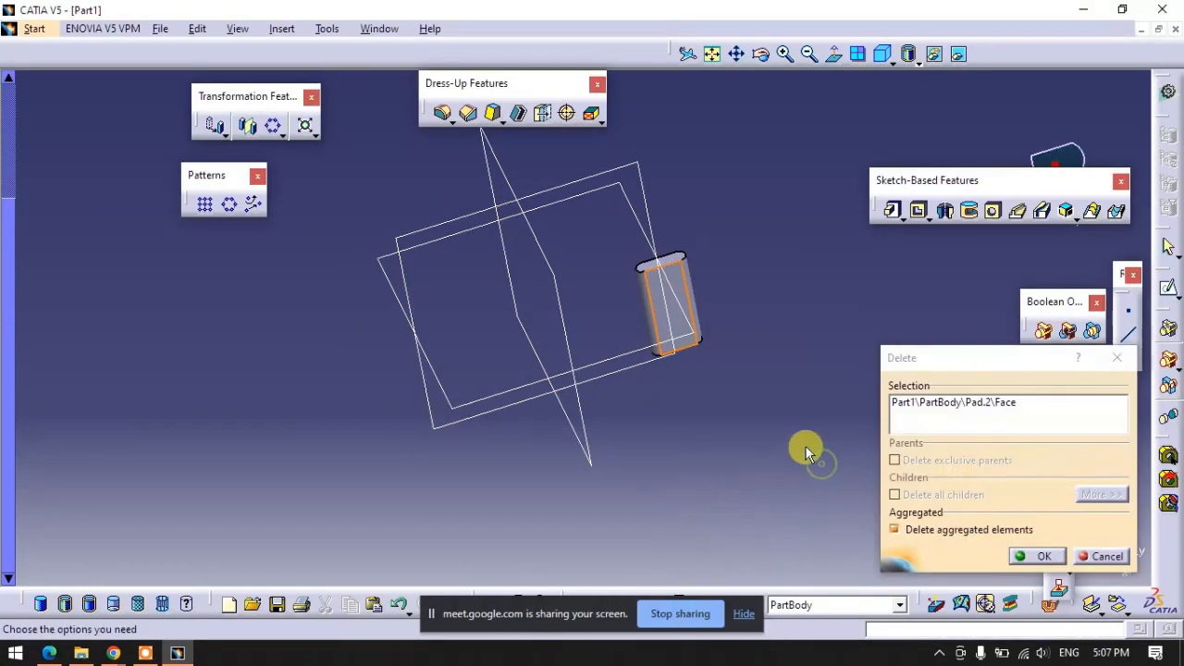
left_click(1010, 553)
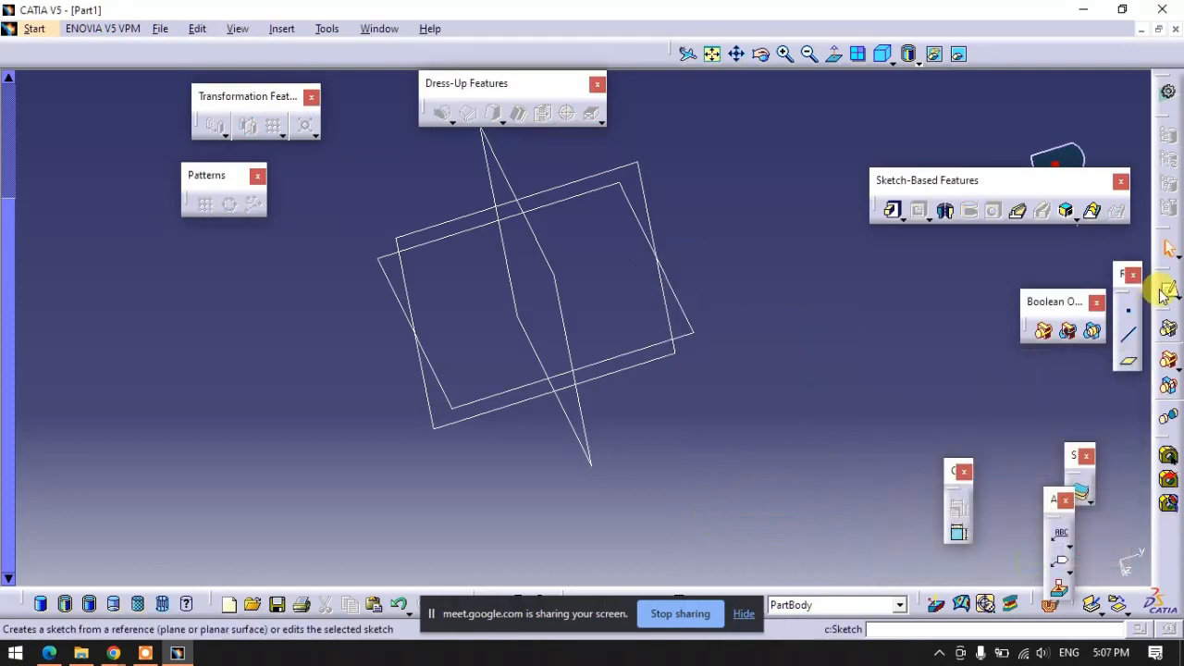
left_click(1169, 288)
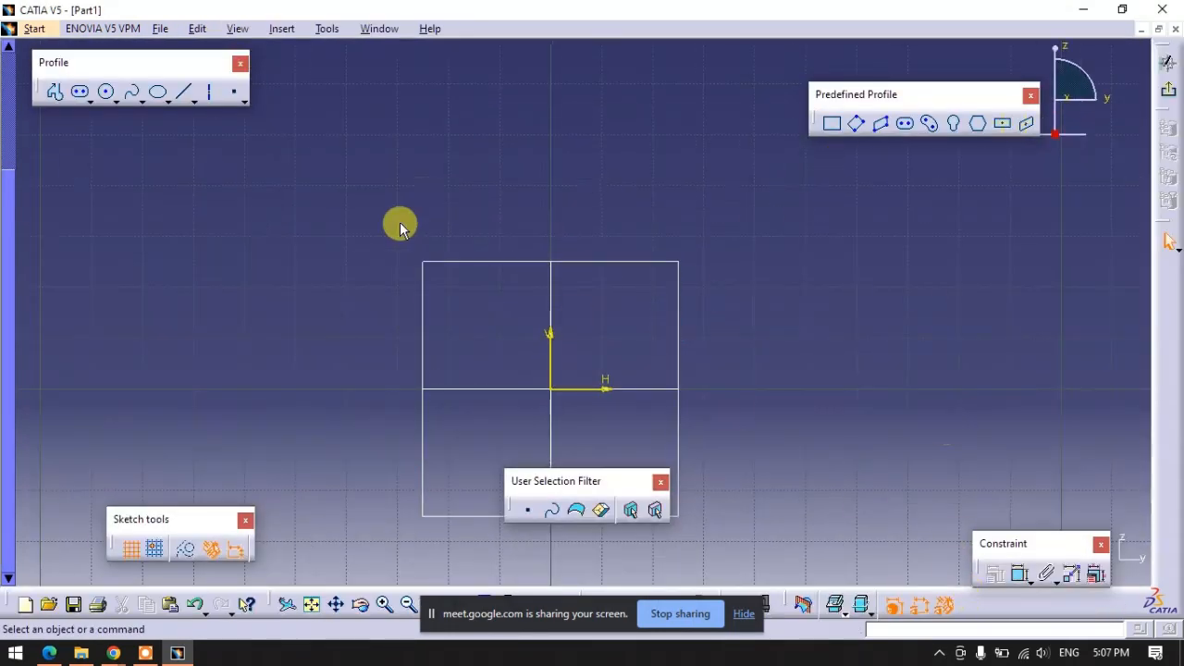
left_click(108, 94)
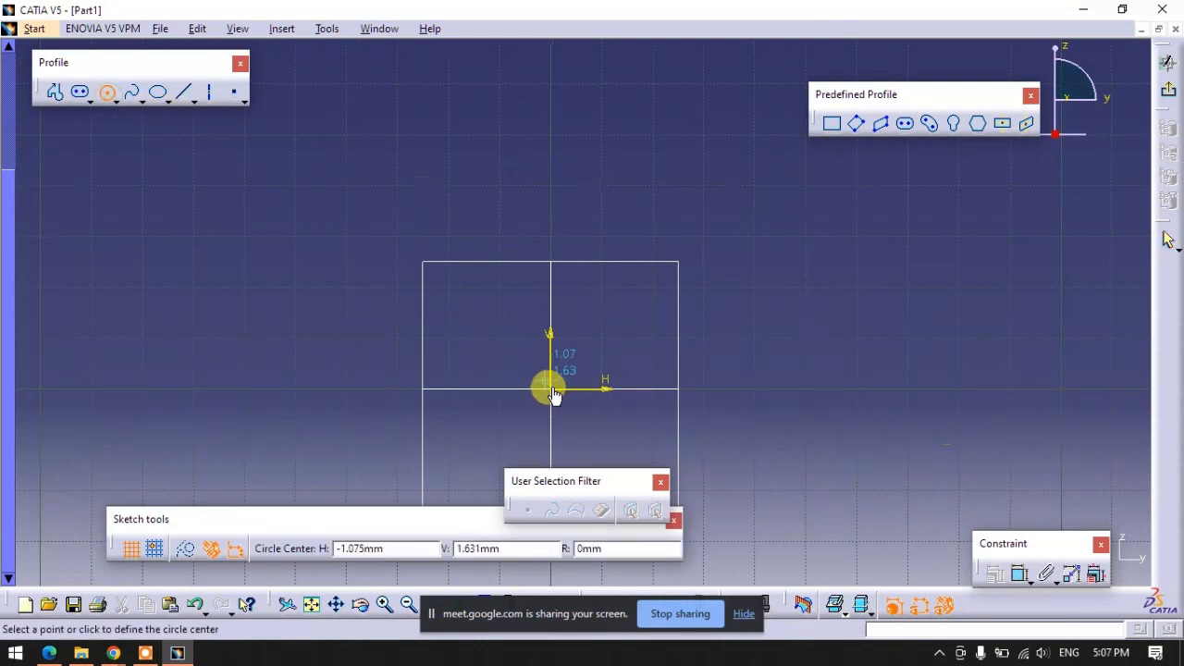
left_click(548, 165)
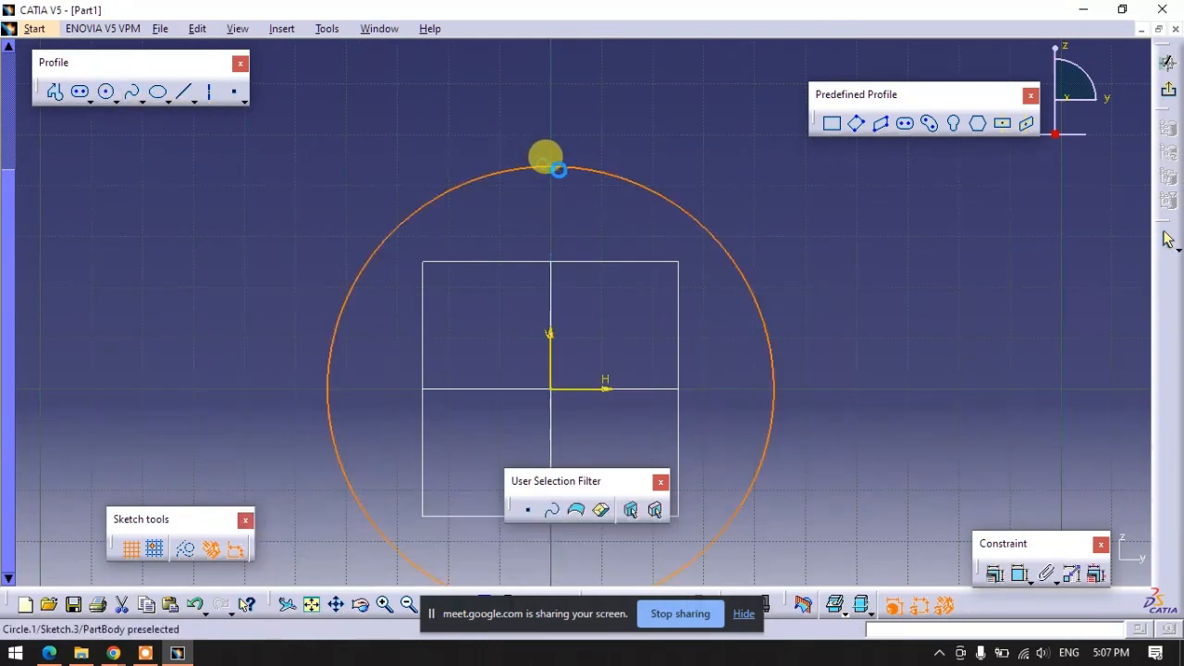
left_click(1020, 573)
double_click(833, 262)
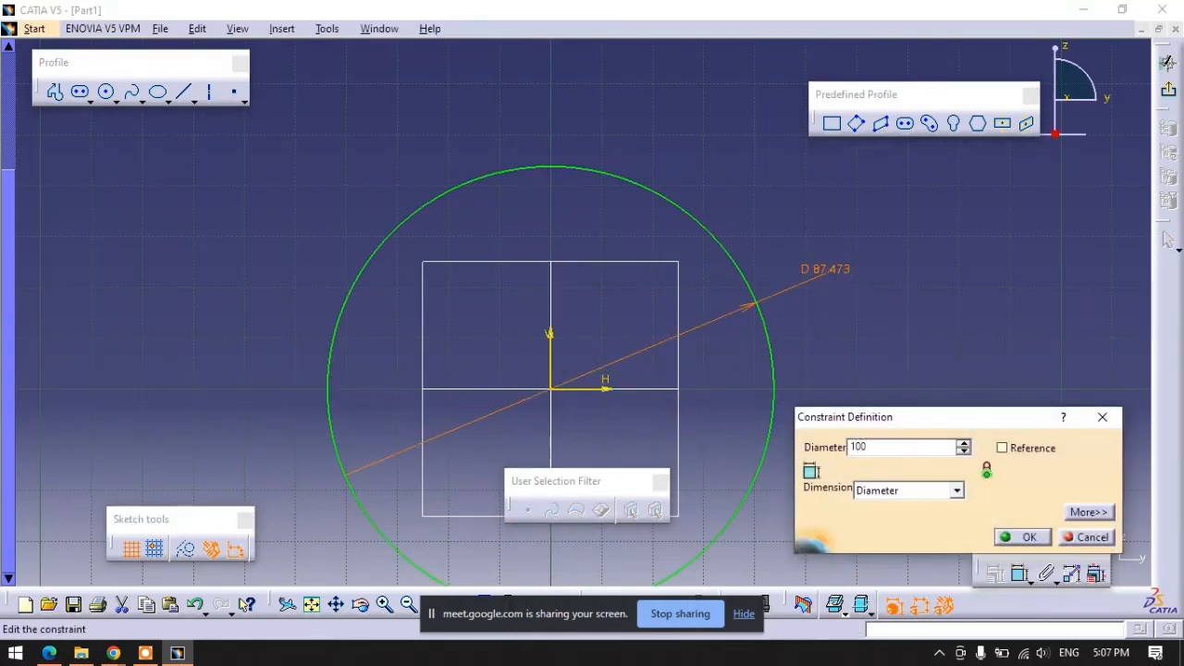
key("Return")
right_click(794, 331)
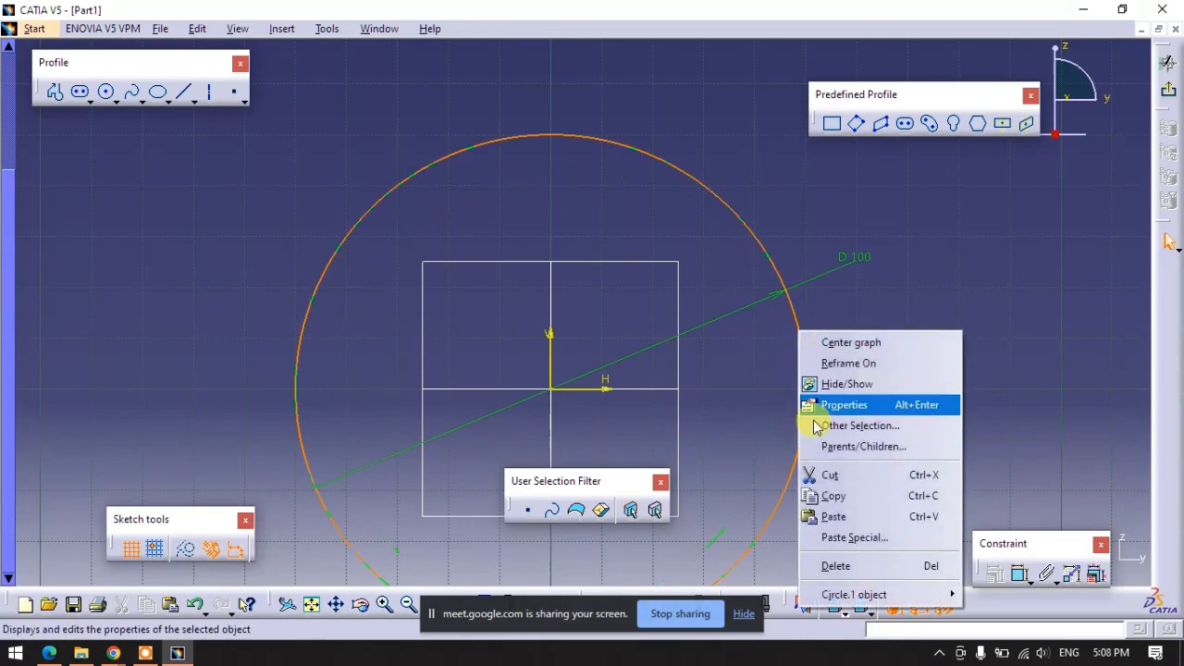
left_click(814, 559)
middle_click_drag(758, 357, 810, 269)
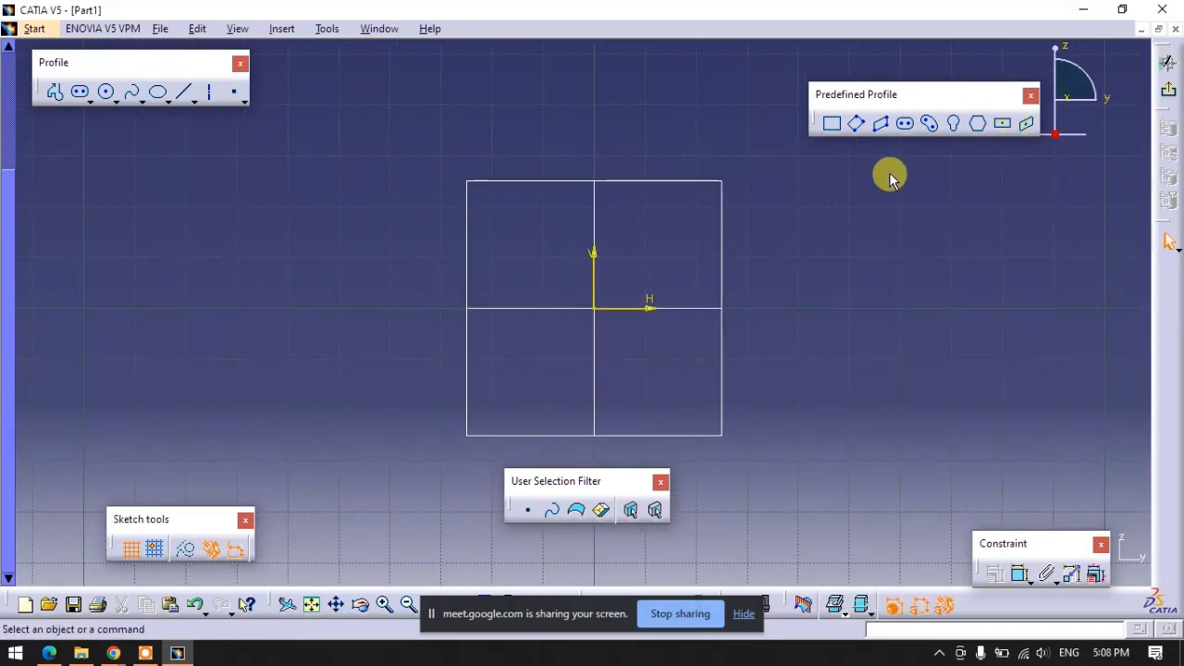
Sketch a circle centred on the origin and set its diameter to 100 mm.
left_click(106, 91)
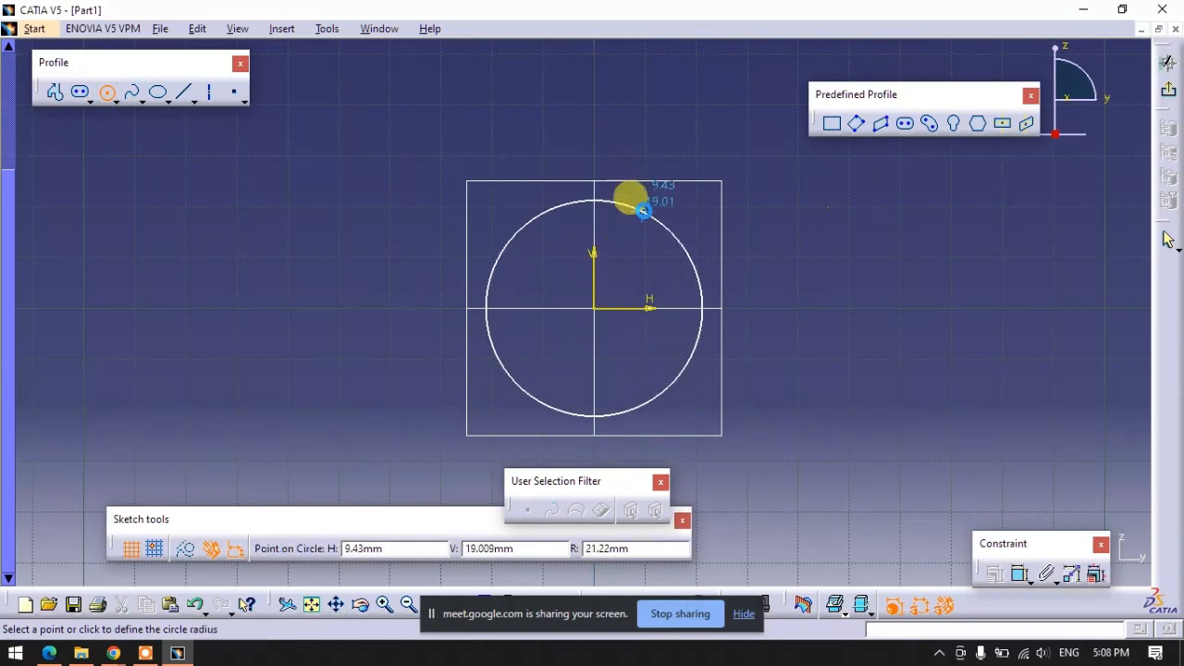
left_click(642, 209)
left_click(707, 443)
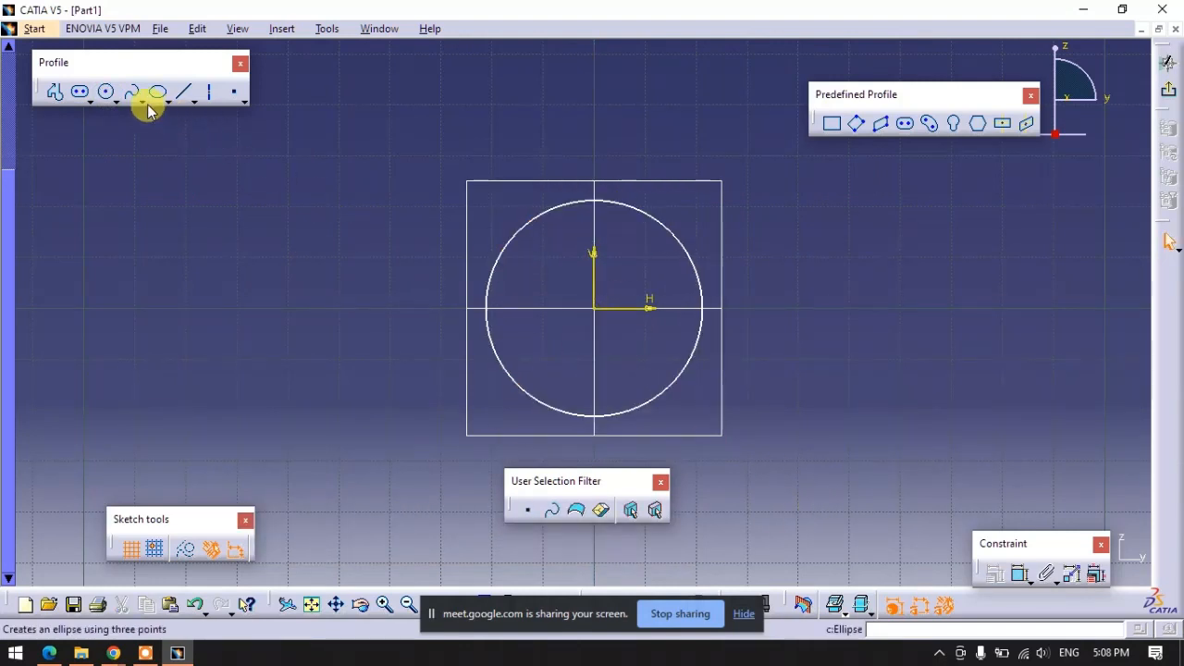
left_click(1020, 574)
left_click(700, 342)
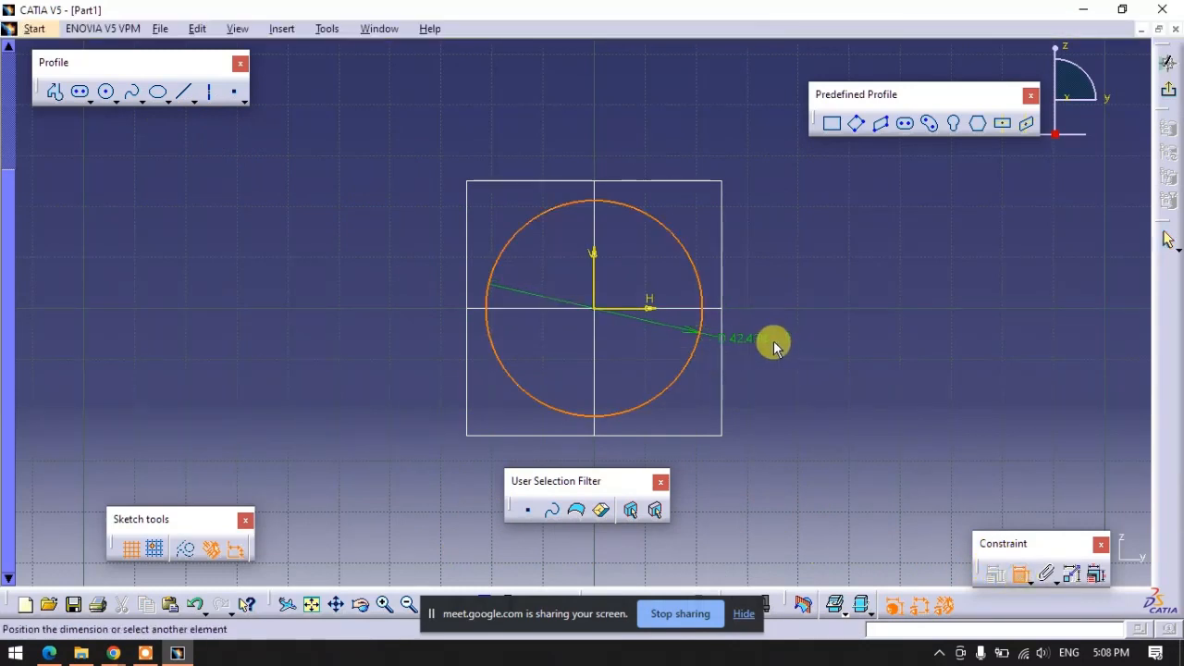
double_click(793, 335)
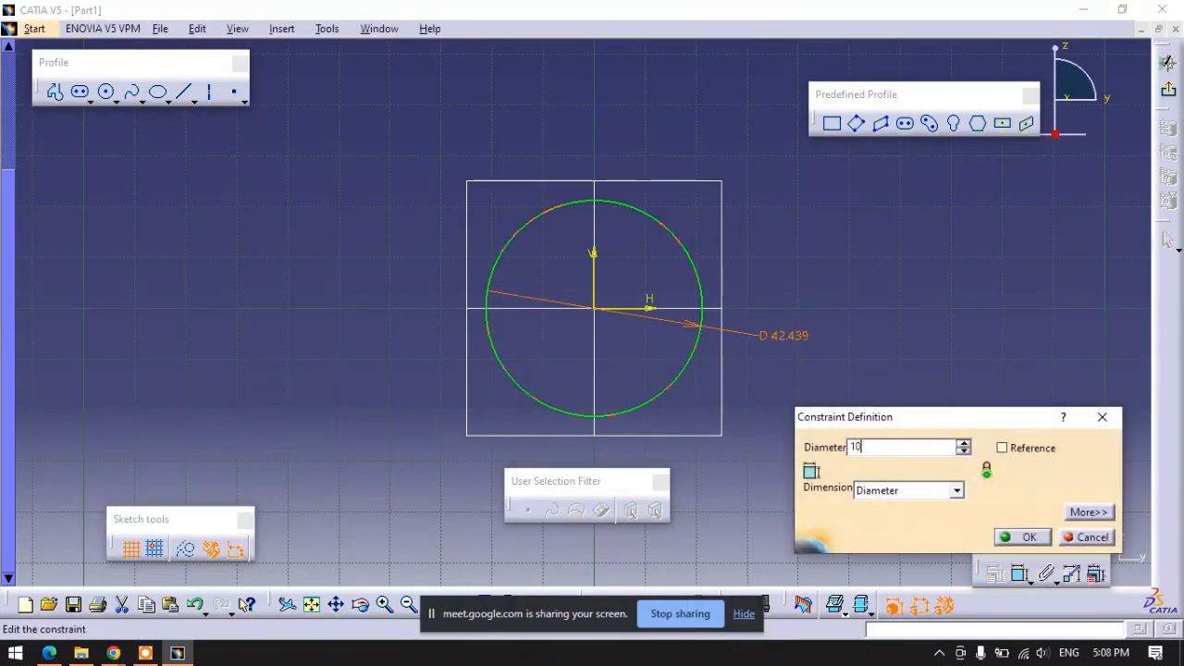
type("100")
key("Return")
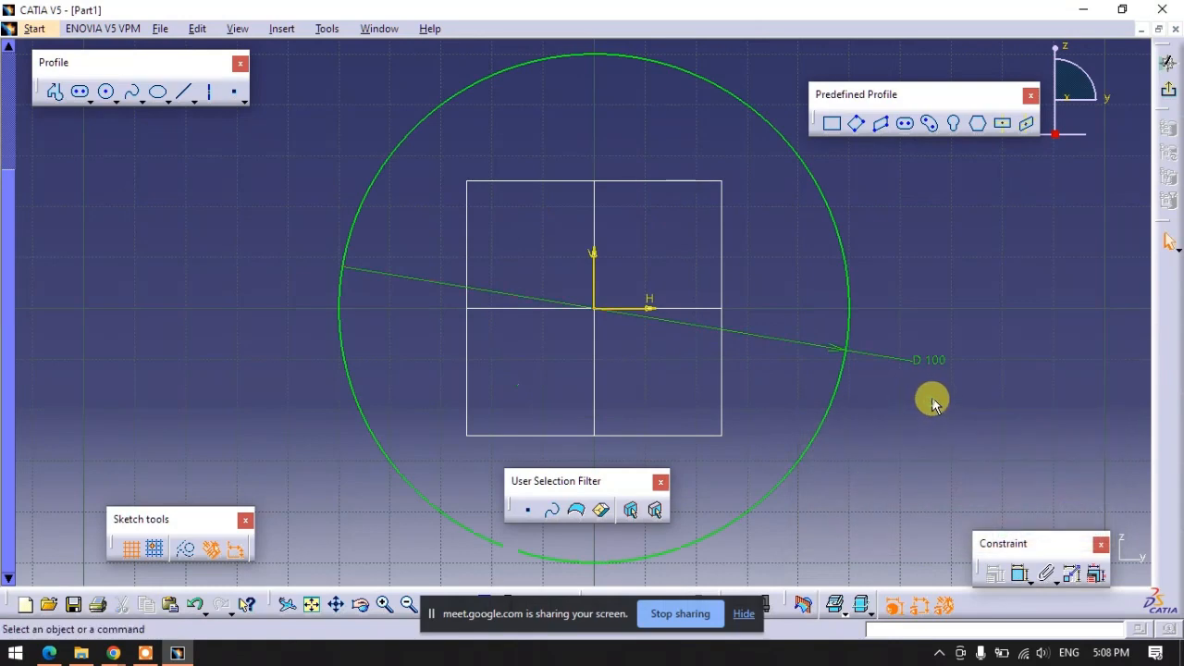
Finish the sketch and pad the circle 10 mm into a disc.
left_click(1168, 91)
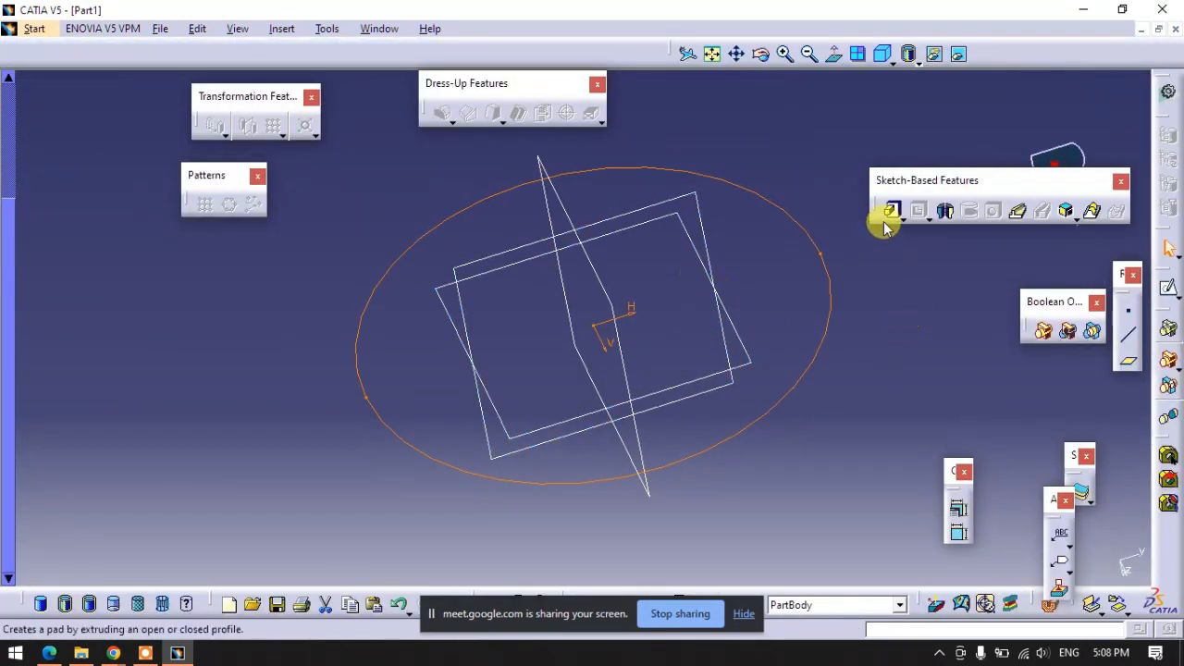
left_click(886, 211)
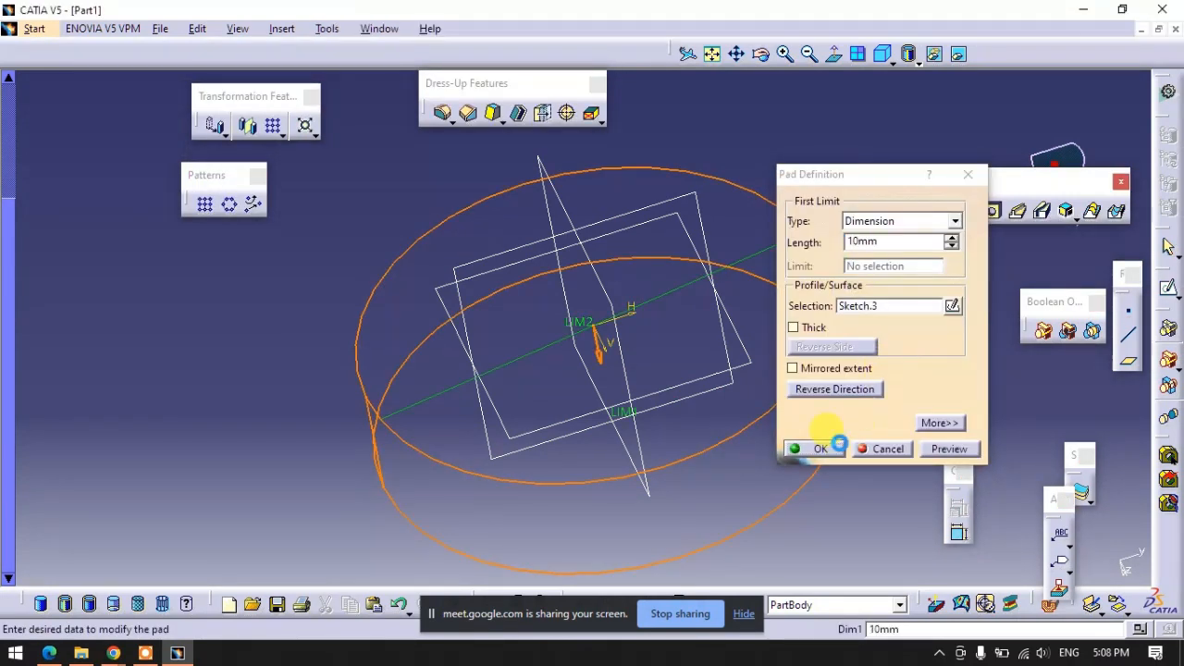
left_click(821, 448)
middle_click_drag(707, 260, 731, 356)
middle_click_drag(507, 298, 491, 378)
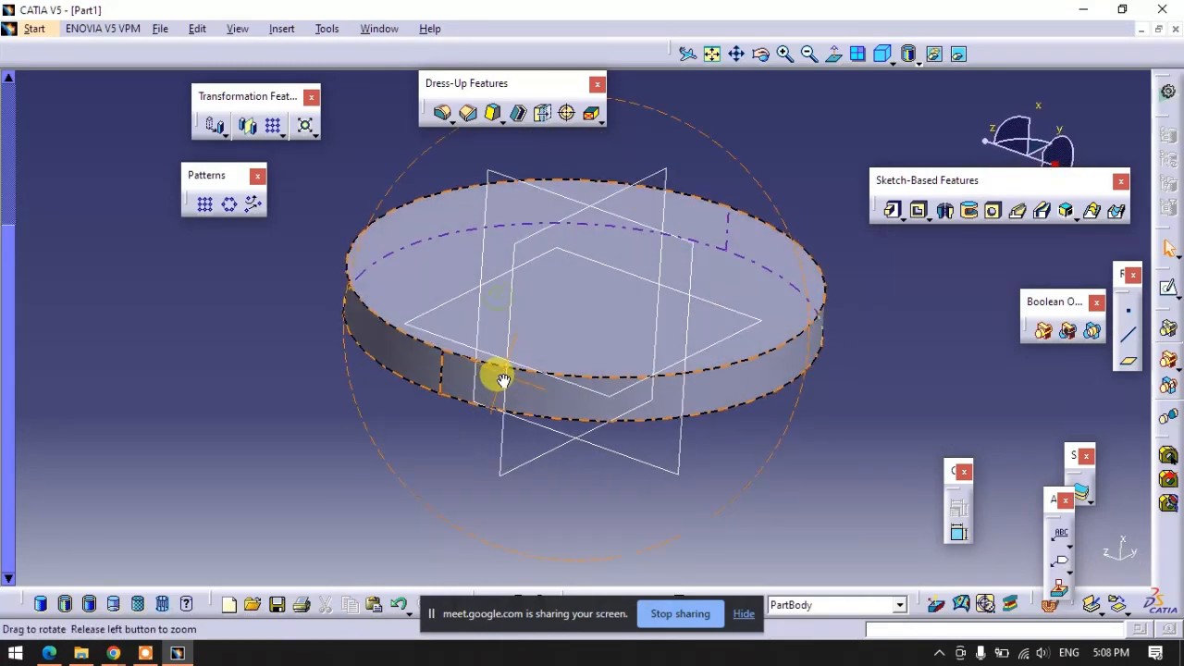
On the disc's flat face, sketch a vertical line about 13.5 mm long along the vertical axis, crossing the disc's upper edge.
left_click(1167, 294)
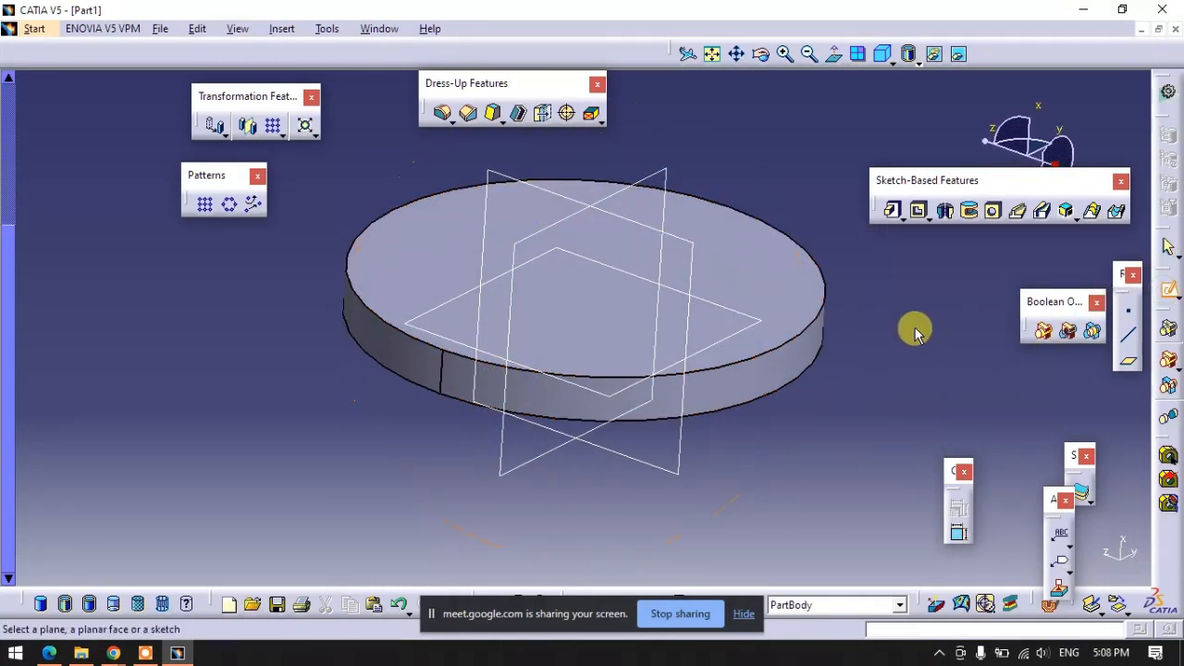
left_click(798, 279)
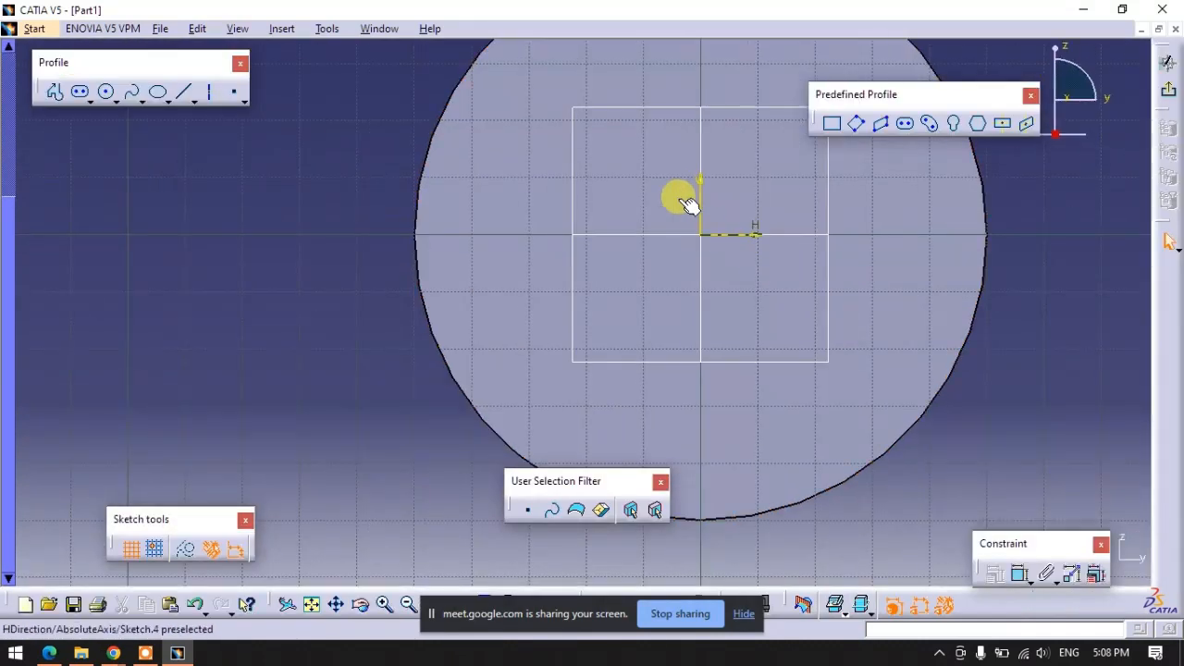
middle_click_drag(668, 171, 603, 450)
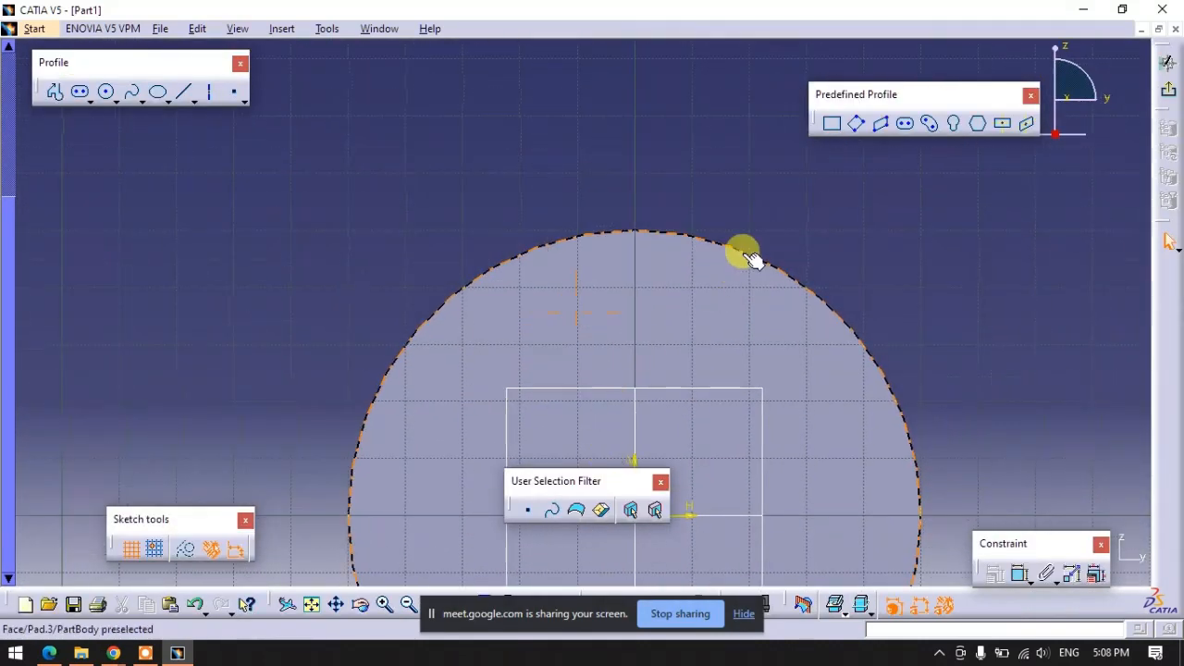
left_click(182, 92)
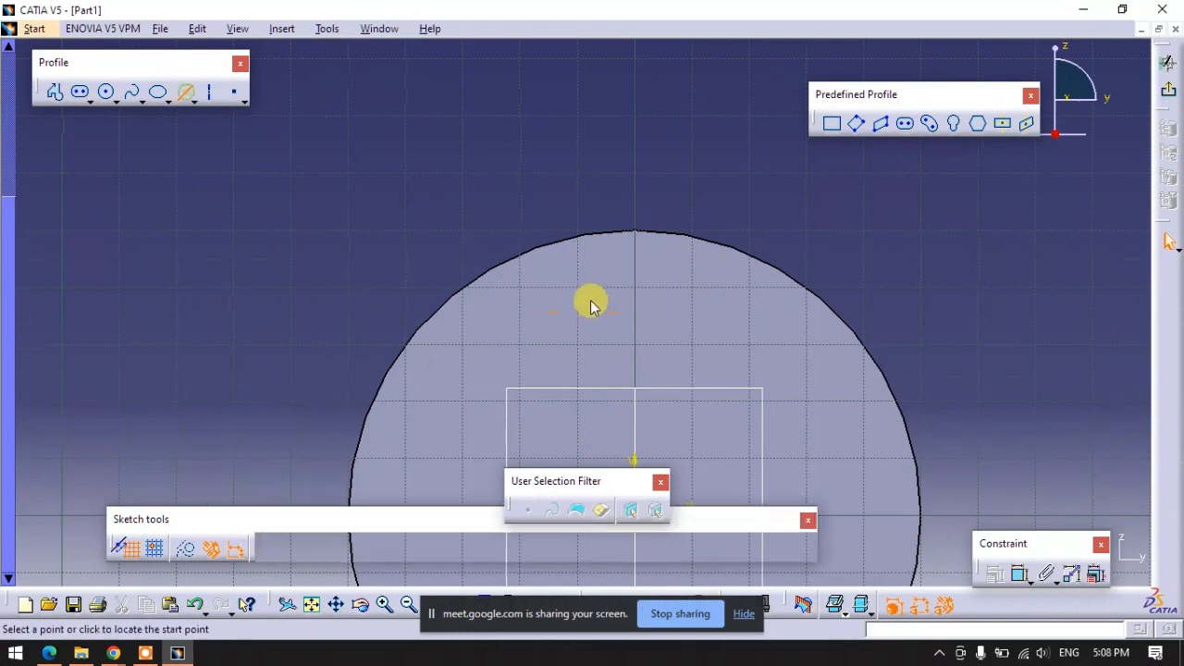
left_click(636, 208)
left_click(635, 283)
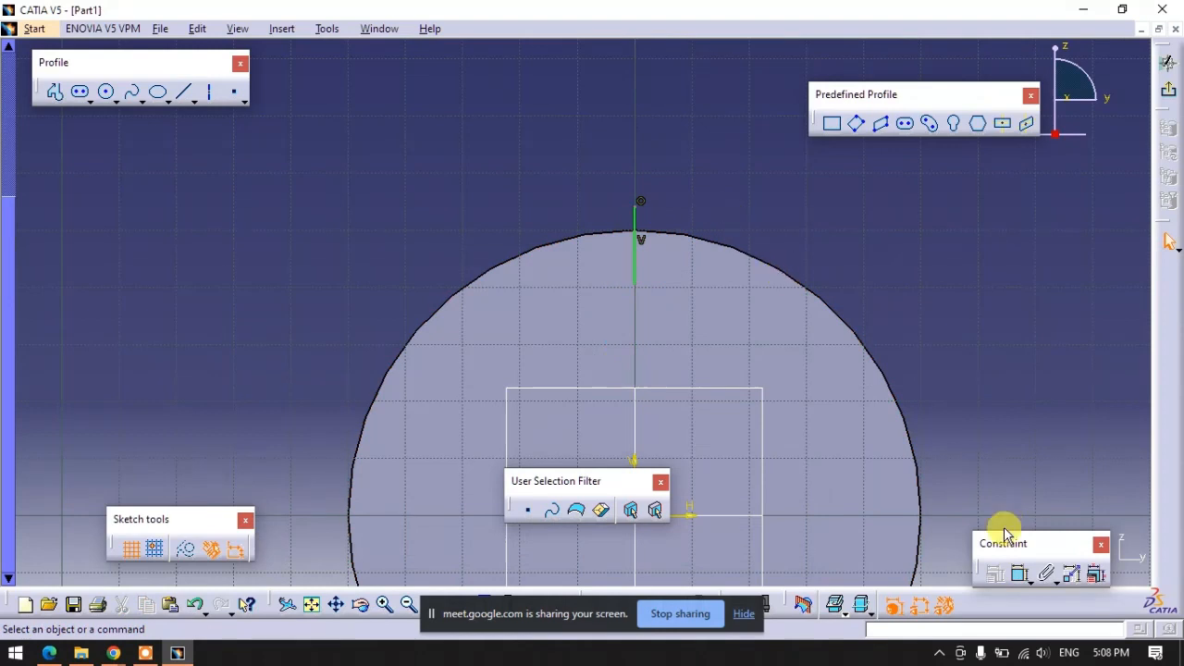
Dimension the vertical line and set its length to 13 mm.
left_click(1021, 575)
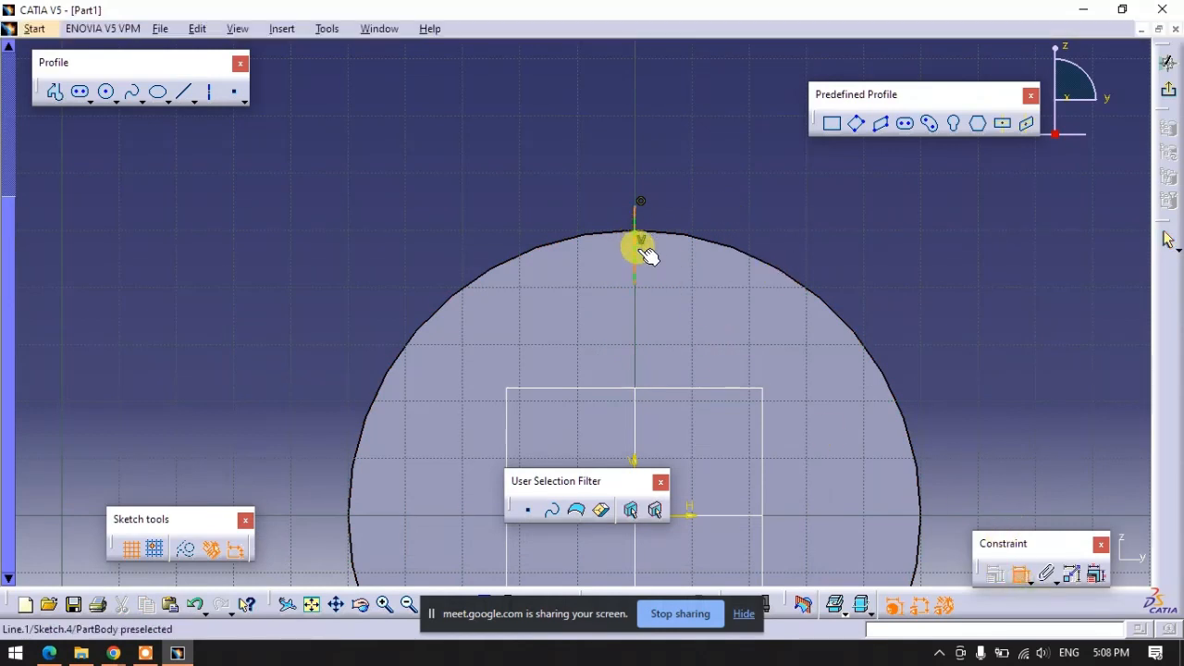
left_click(638, 248)
double_click(874, 239)
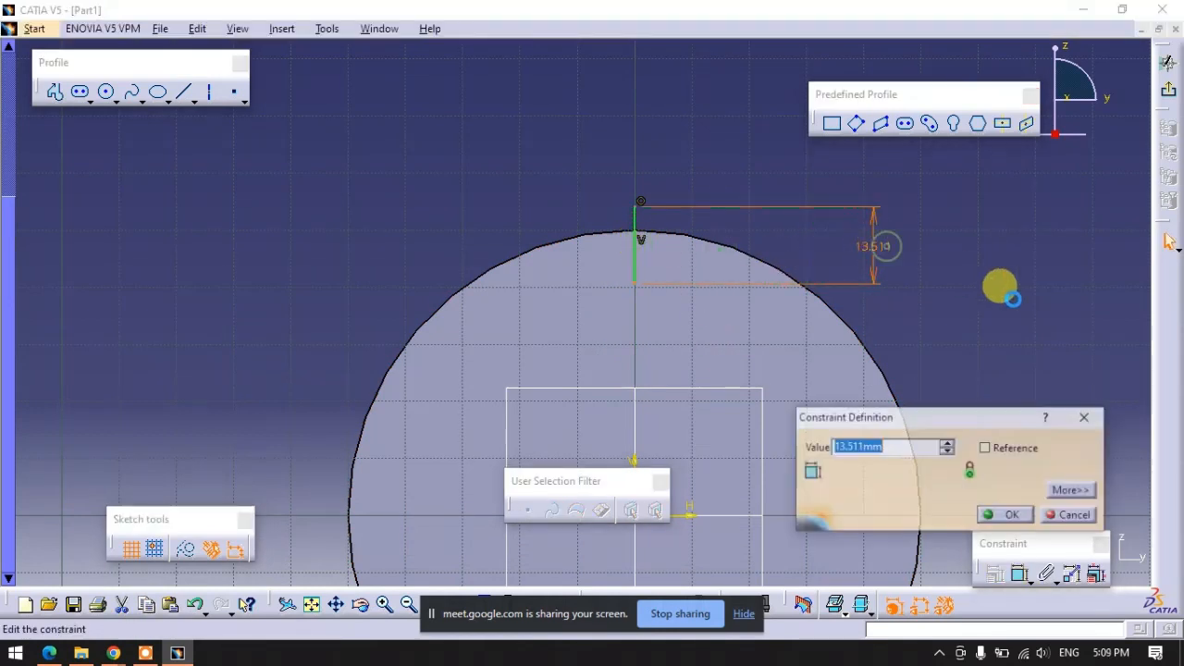
type("13")
key("Return")
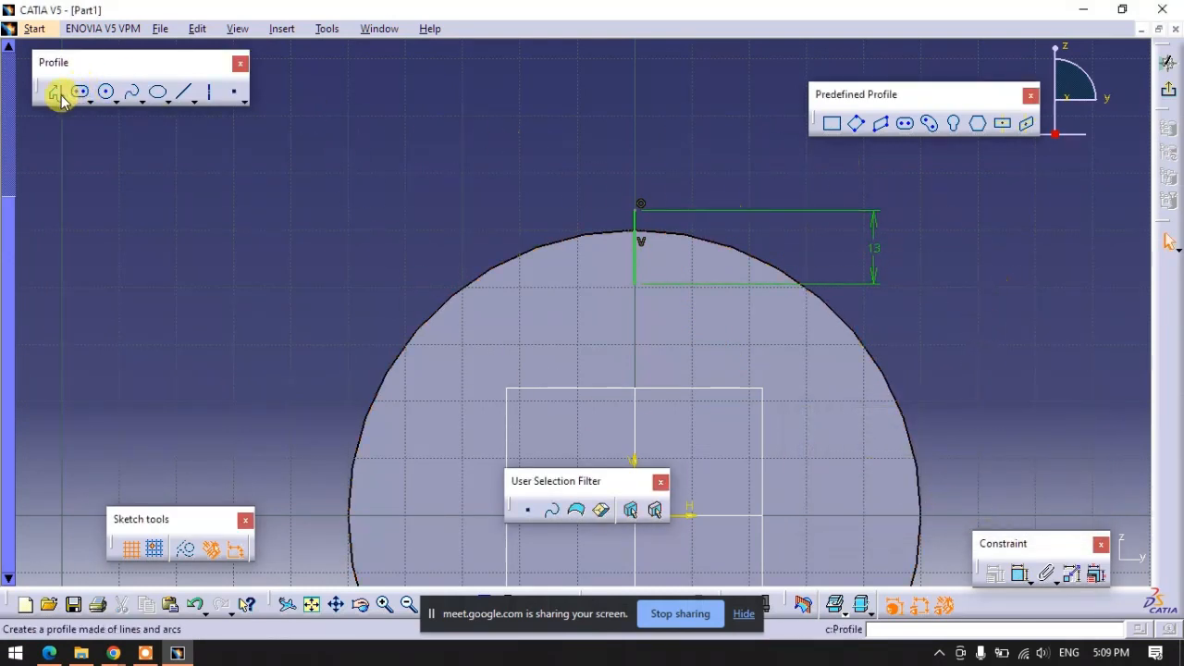
Draw two horizontal lines outward from the vertical line's lower end, one to each side.
left_click(185, 96)
left_click(637, 288)
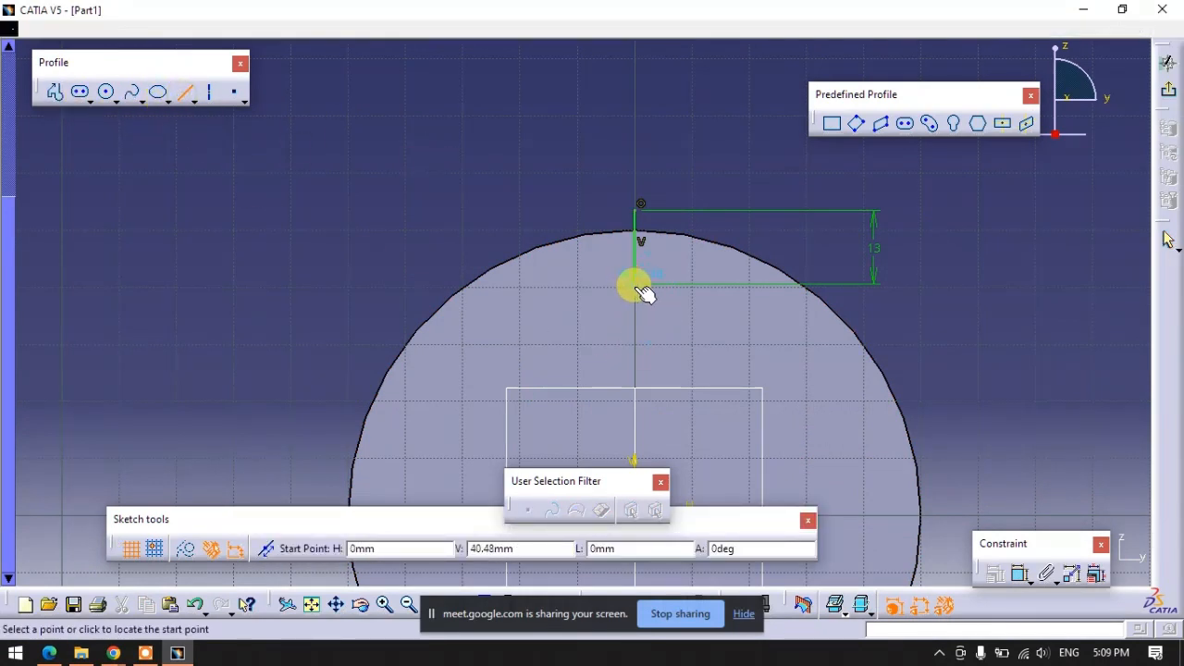
left_click(583, 287)
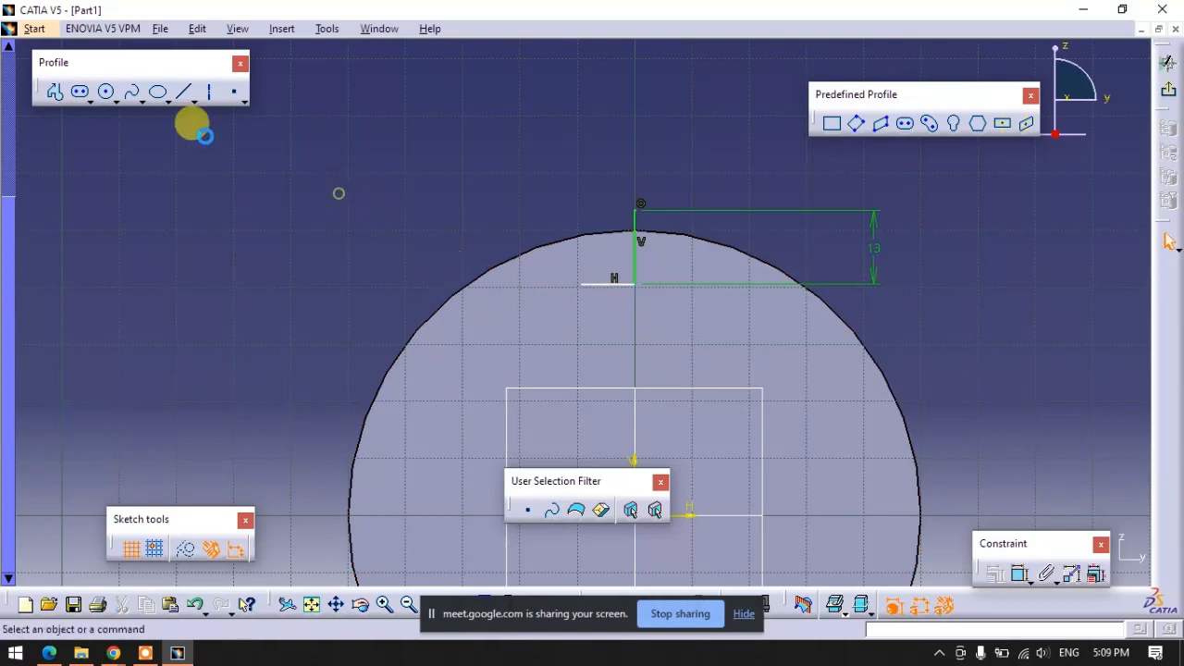
left_click(184, 95)
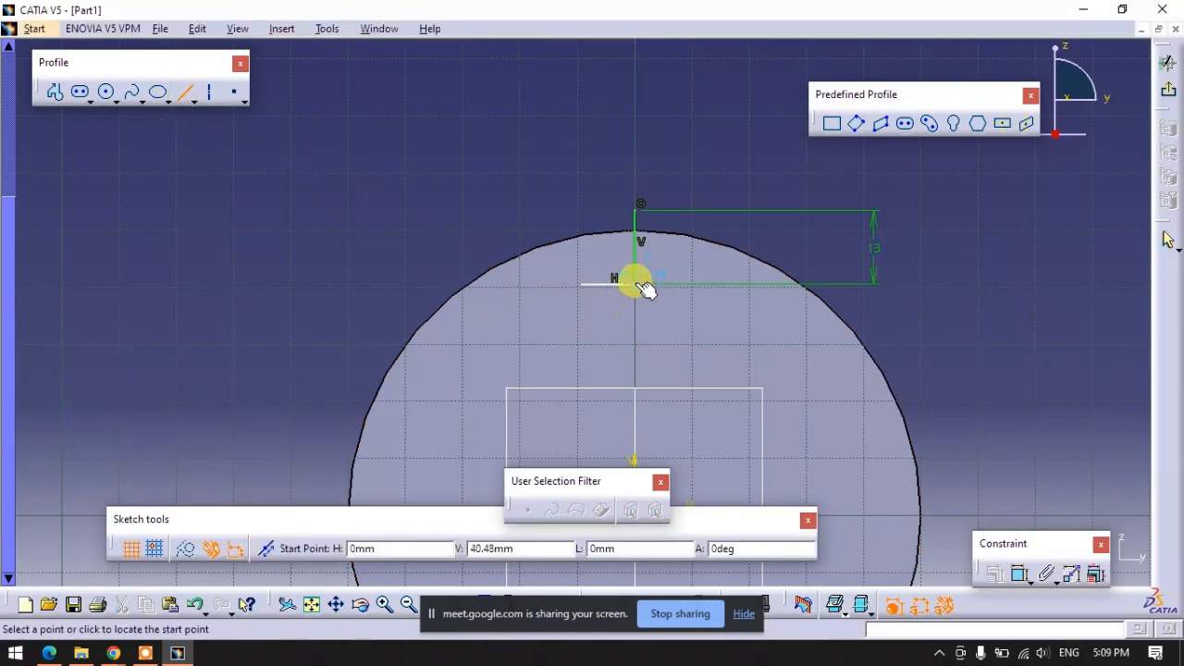
left_click(638, 286)
left_click(676, 286)
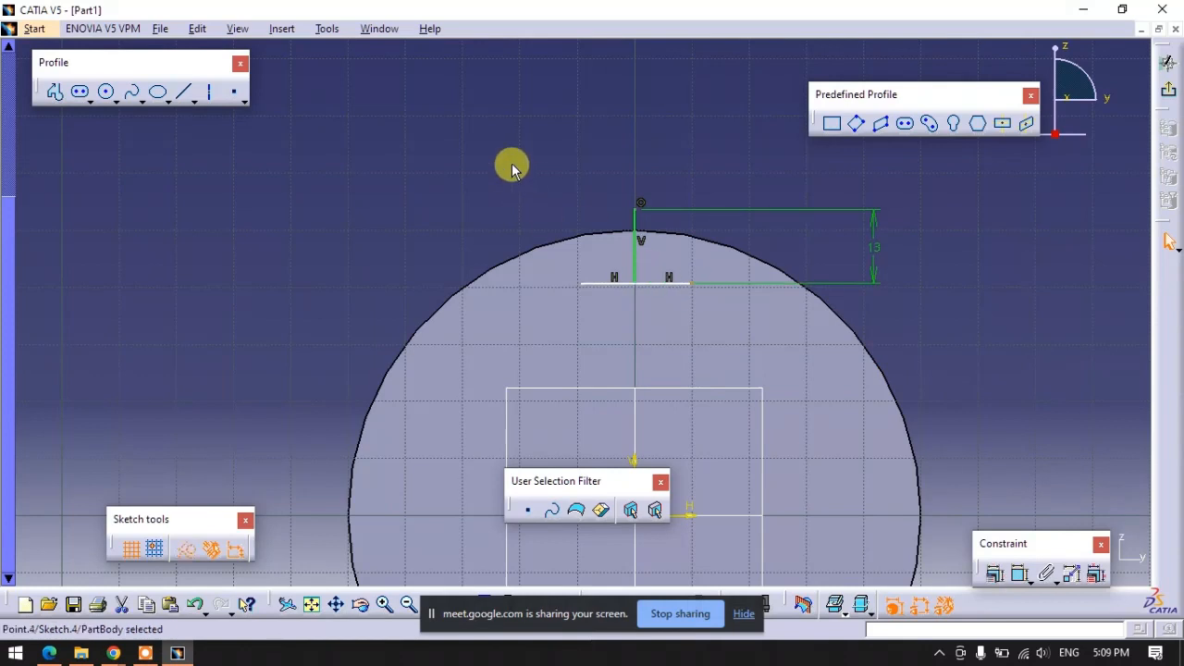
left_click(500, 158)
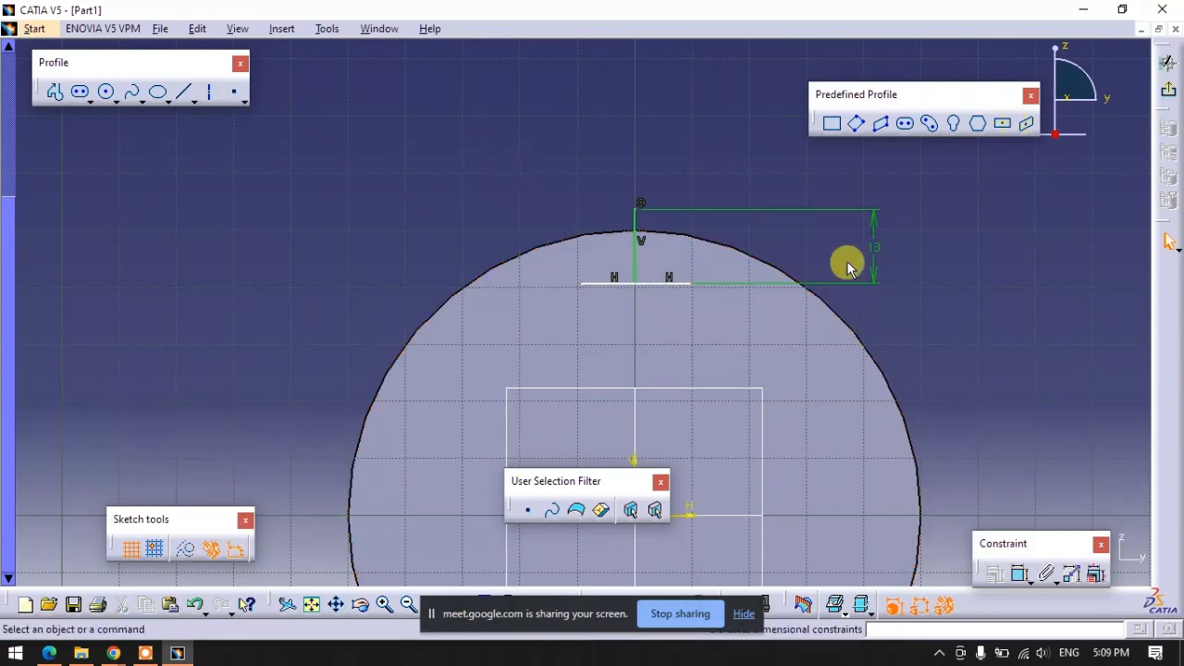
Dimension the left horizontal line and set its length to 5 mm.
left_click(626, 284)
double_click(610, 302)
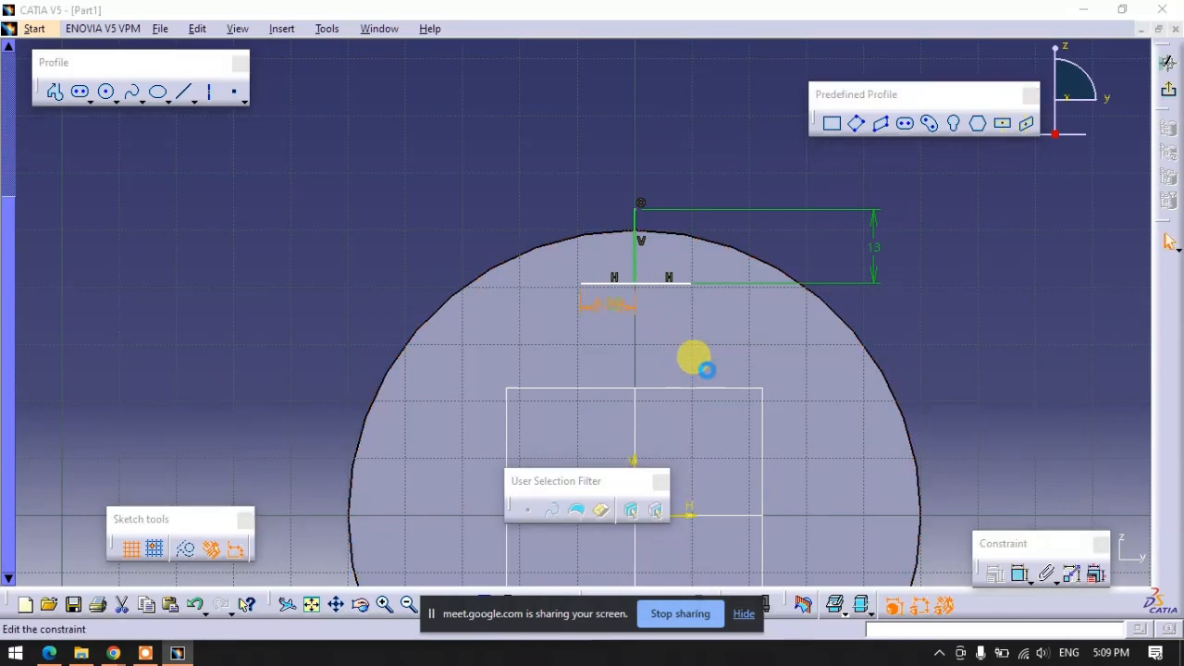
type("10")
key("Return")
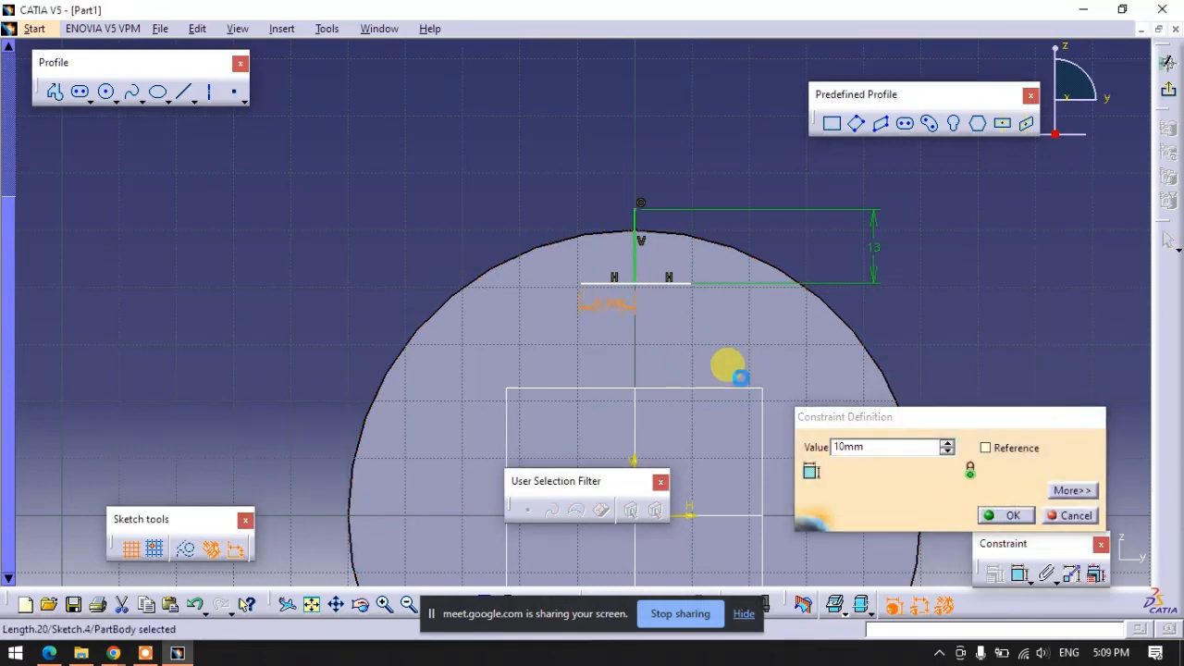
double_click(605, 302)
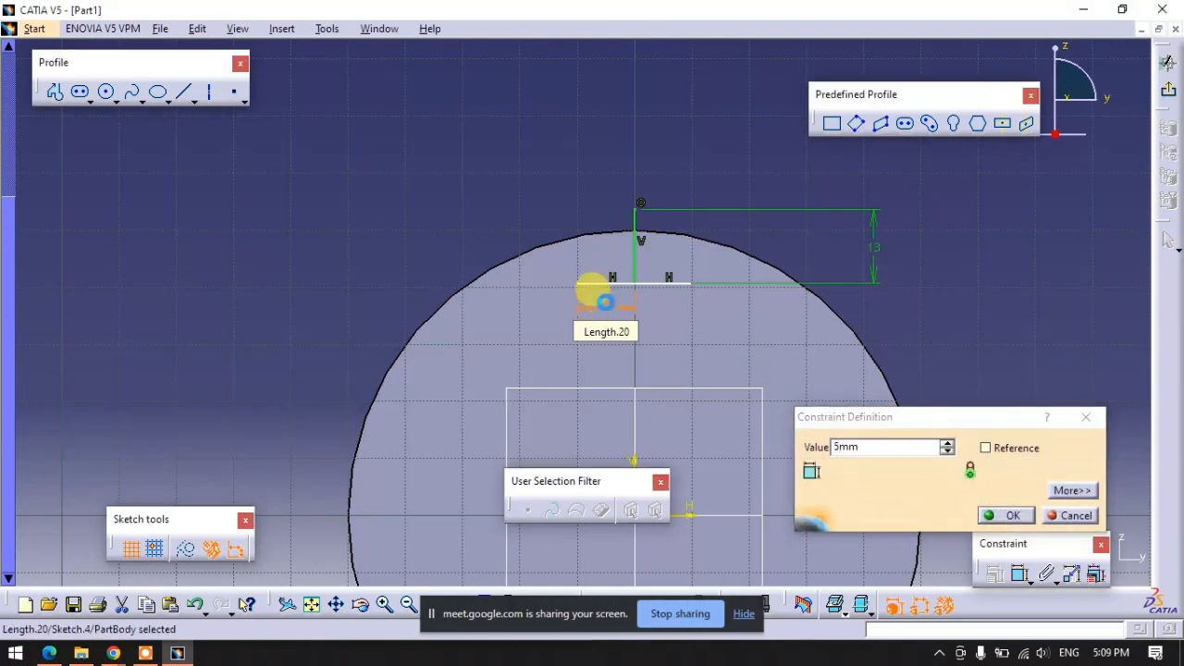
key("Return")
left_click(845, 375)
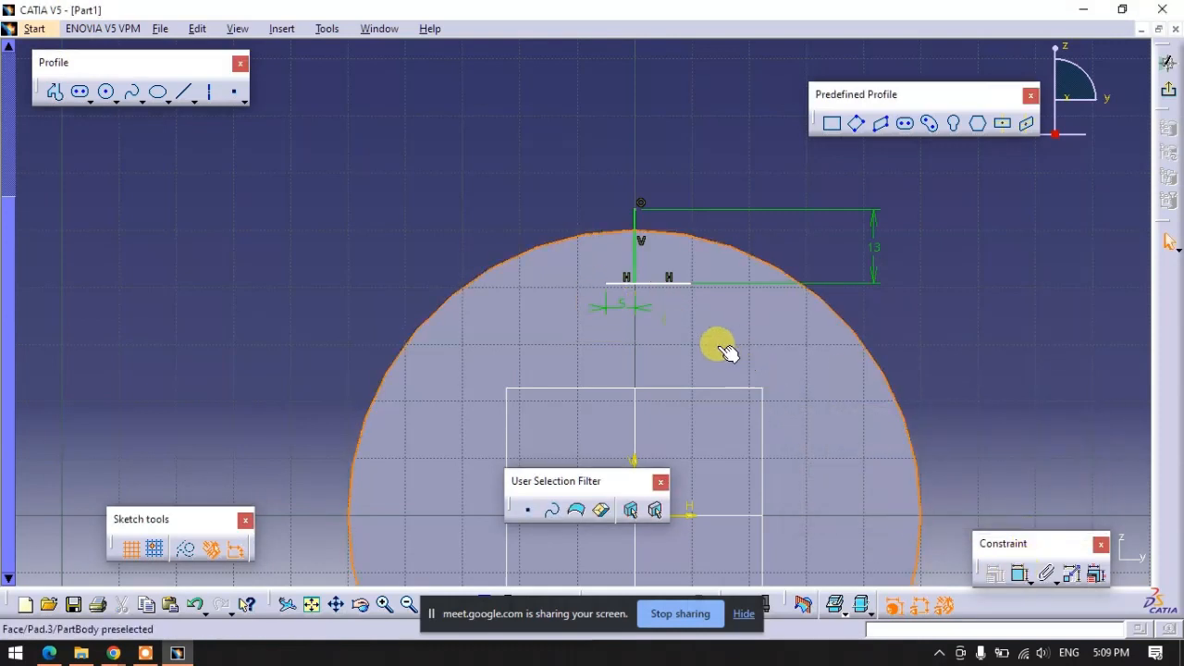
Dimension the right horizontal line and set its length to 5 mm.
left_click(884, 313)
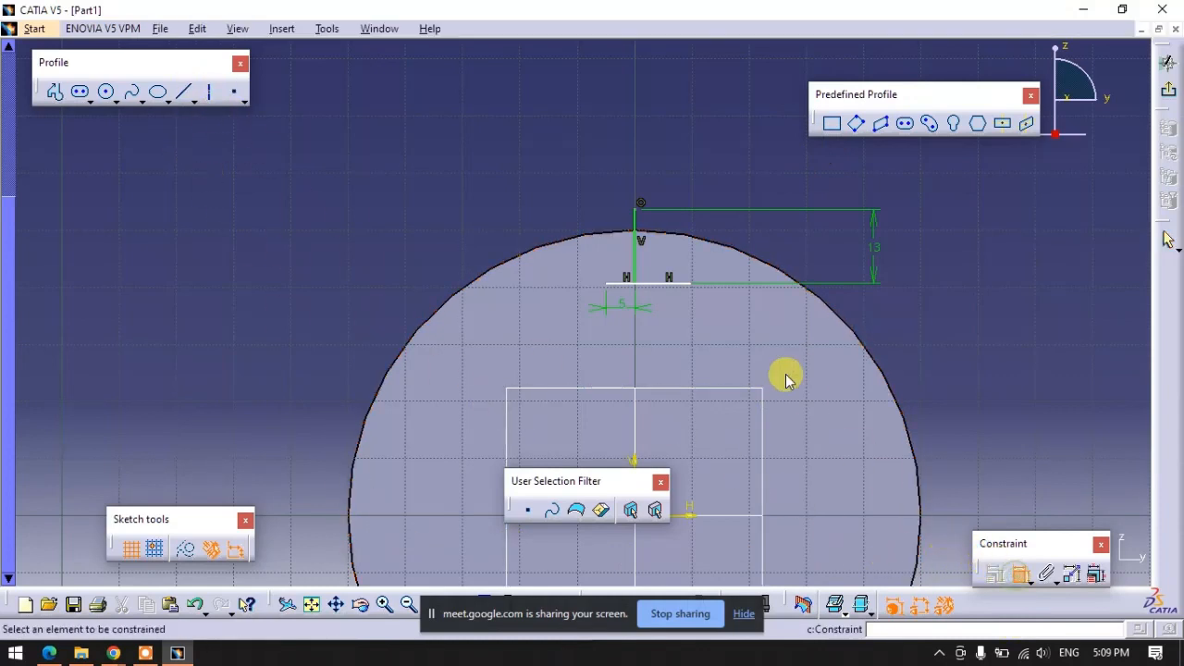
left_click(664, 283)
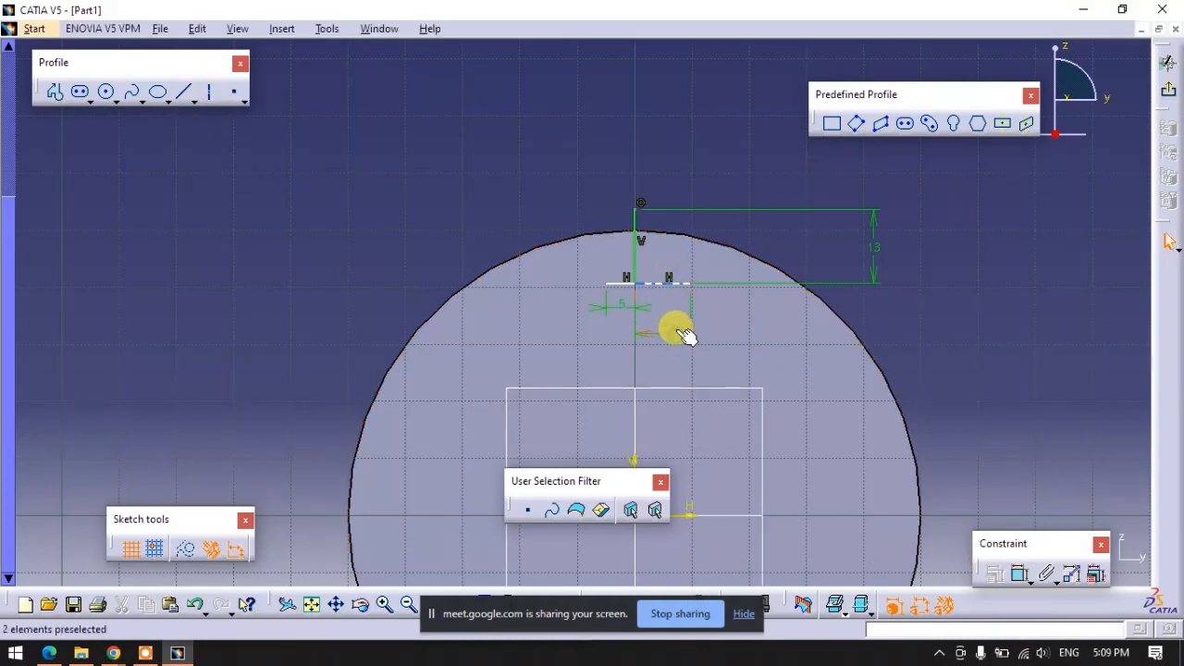
double_click(672, 327)
type("5")
key("Return")
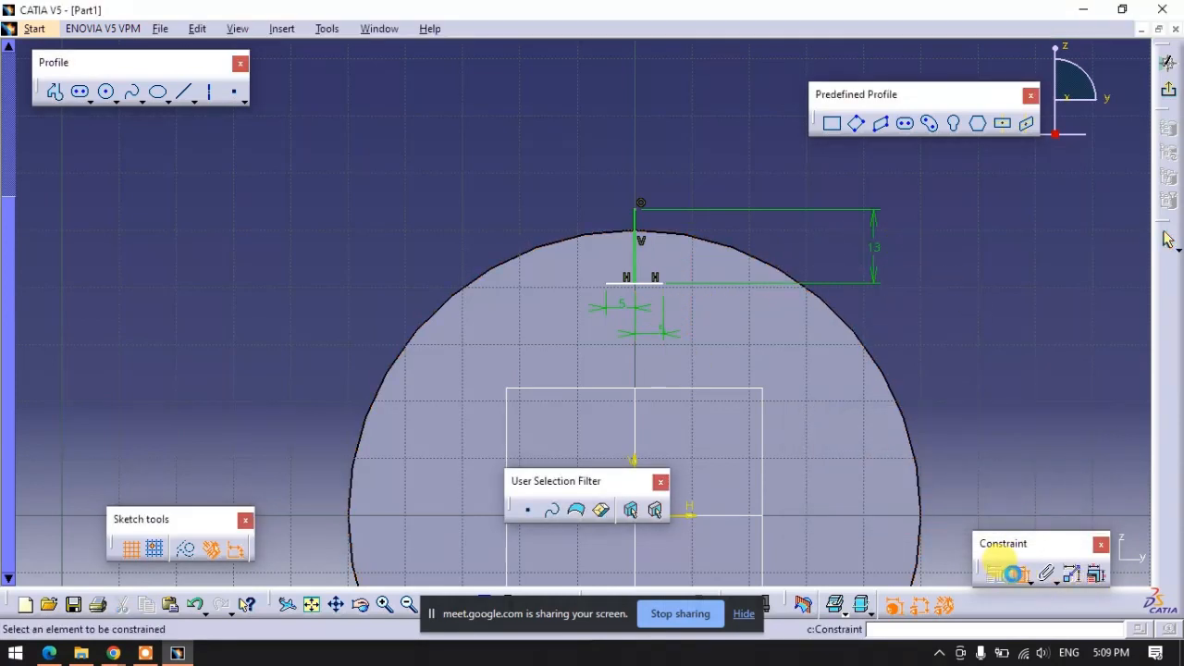
Constrain the vertical line's upper endpoint to be coincident with the disc's circular edge.
left_click(669, 240)
right_click(684, 154)
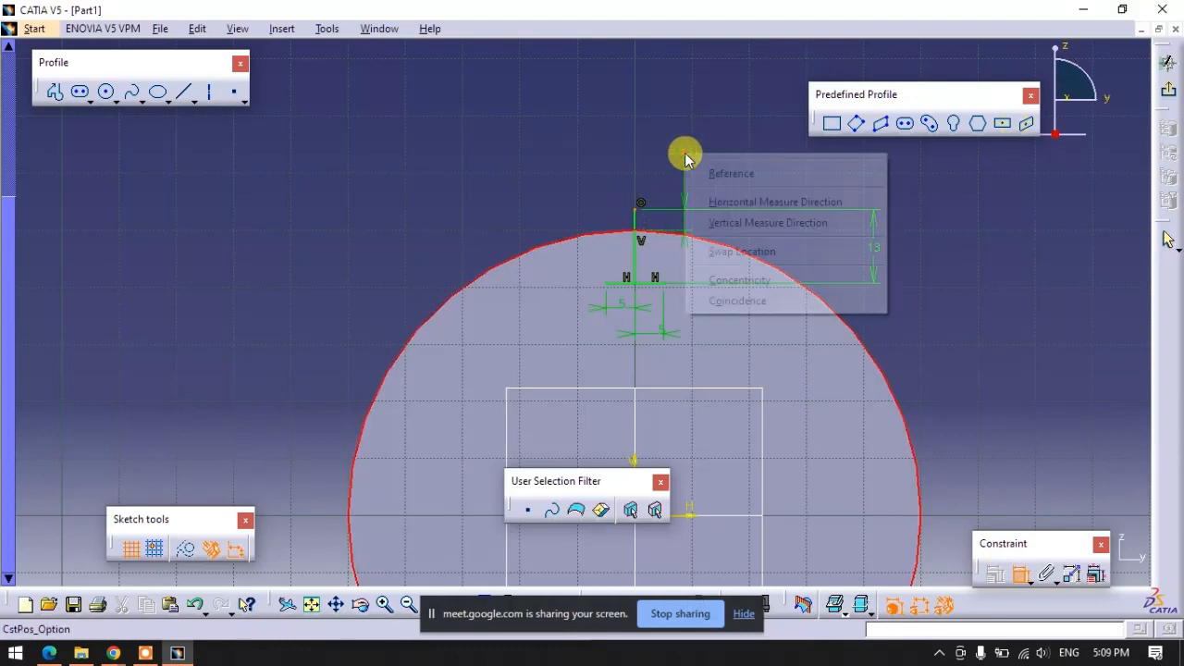
left_click(730, 289)
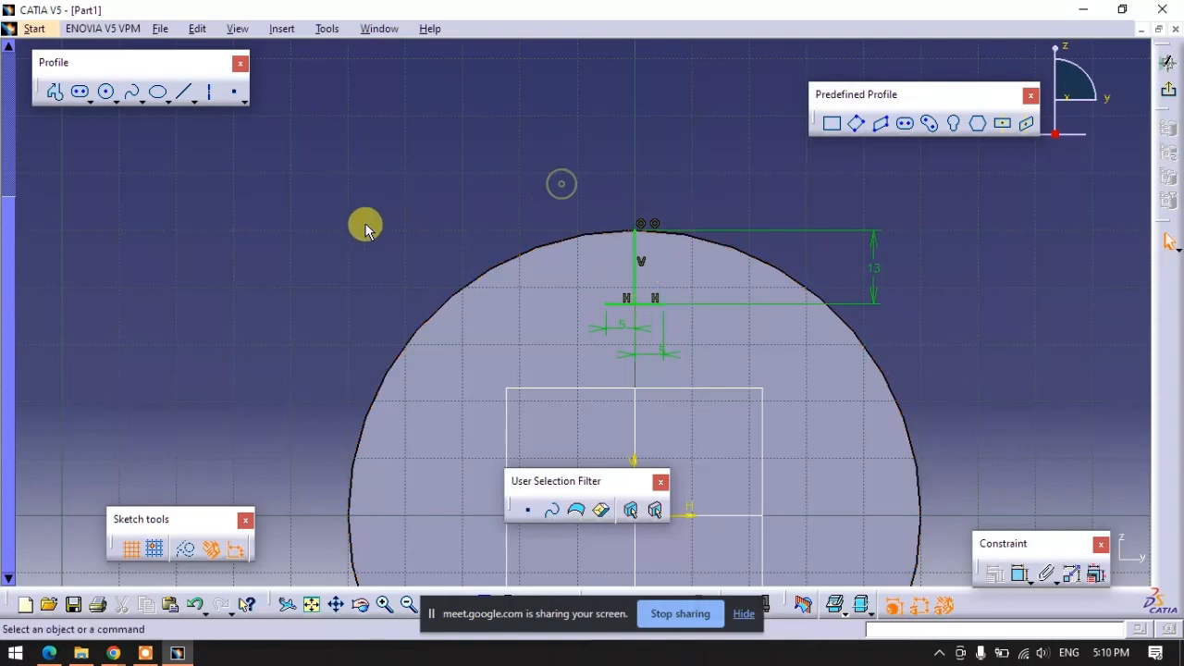
Draw two lines about 15 mm long from the horizontal lines' outer ends, slanting outward and up past the disc's edge.
left_click(56, 92)
left_click(607, 300)
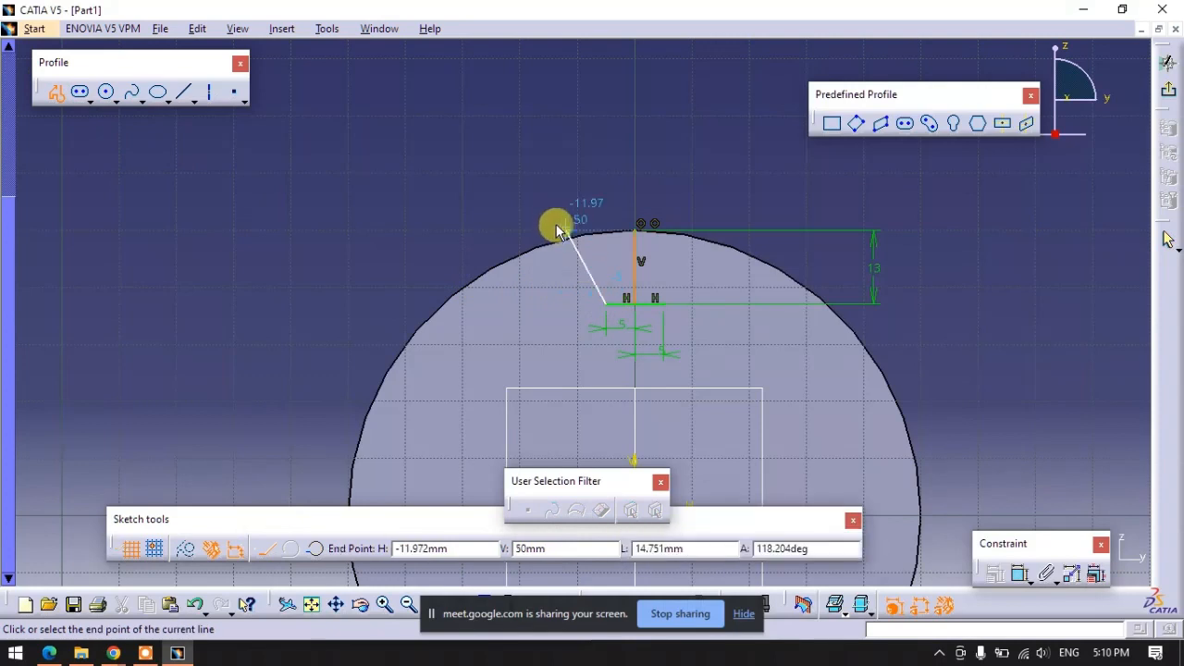
left_click(567, 230)
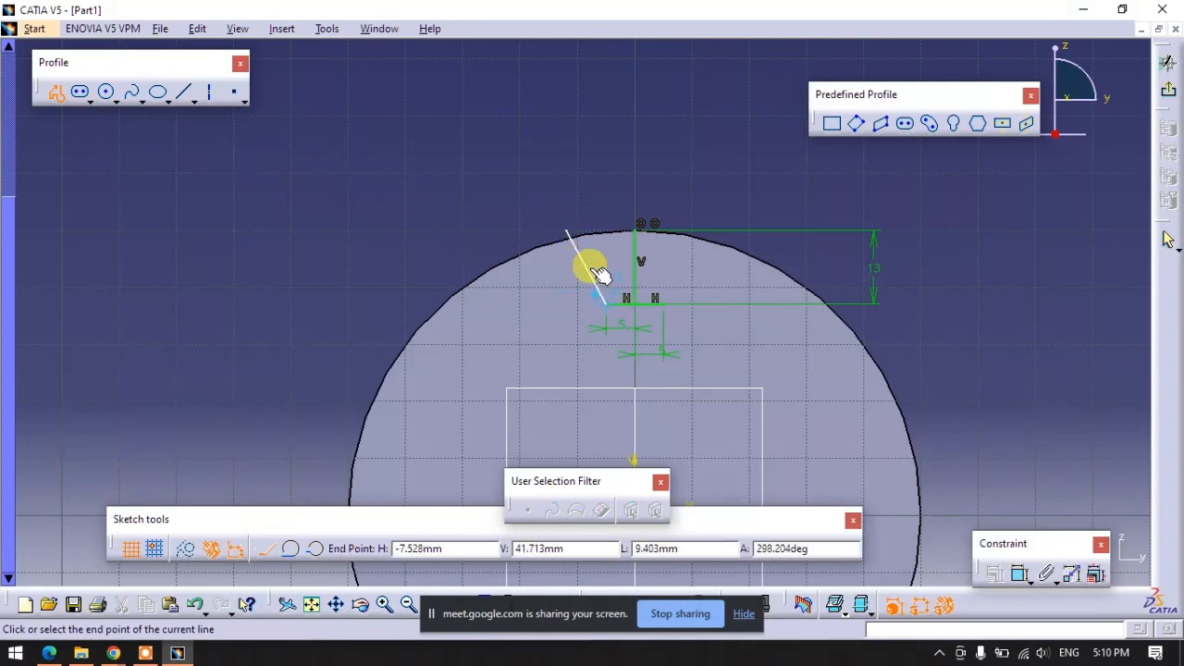
left_click(55, 92)
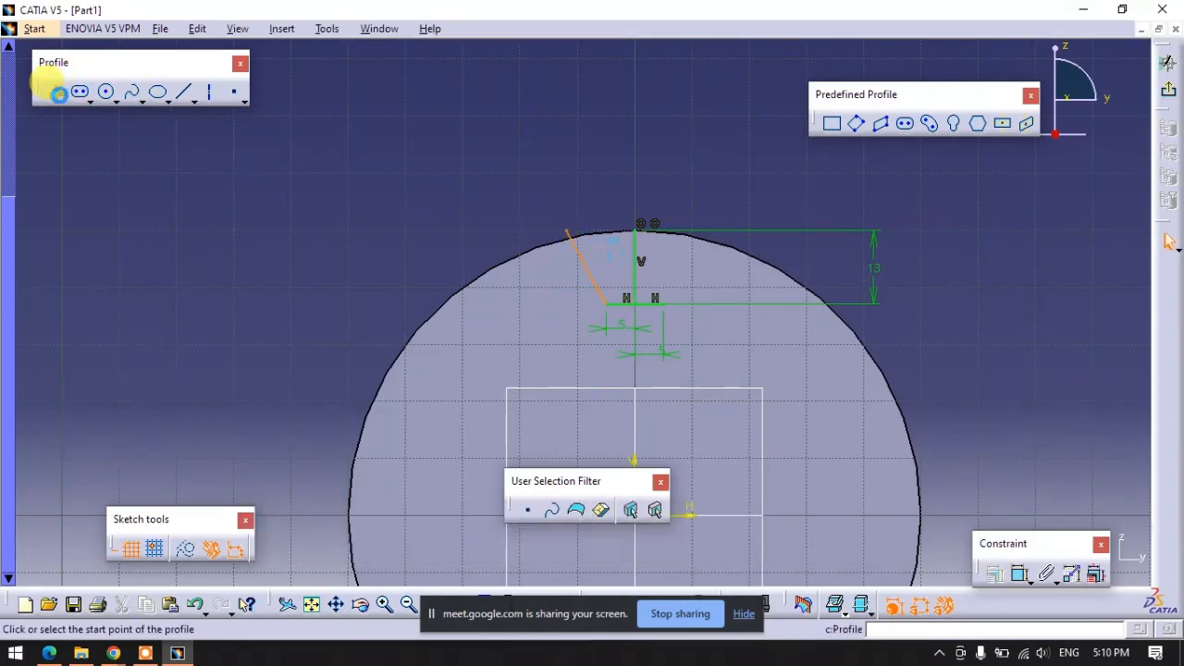
left_click(664, 303)
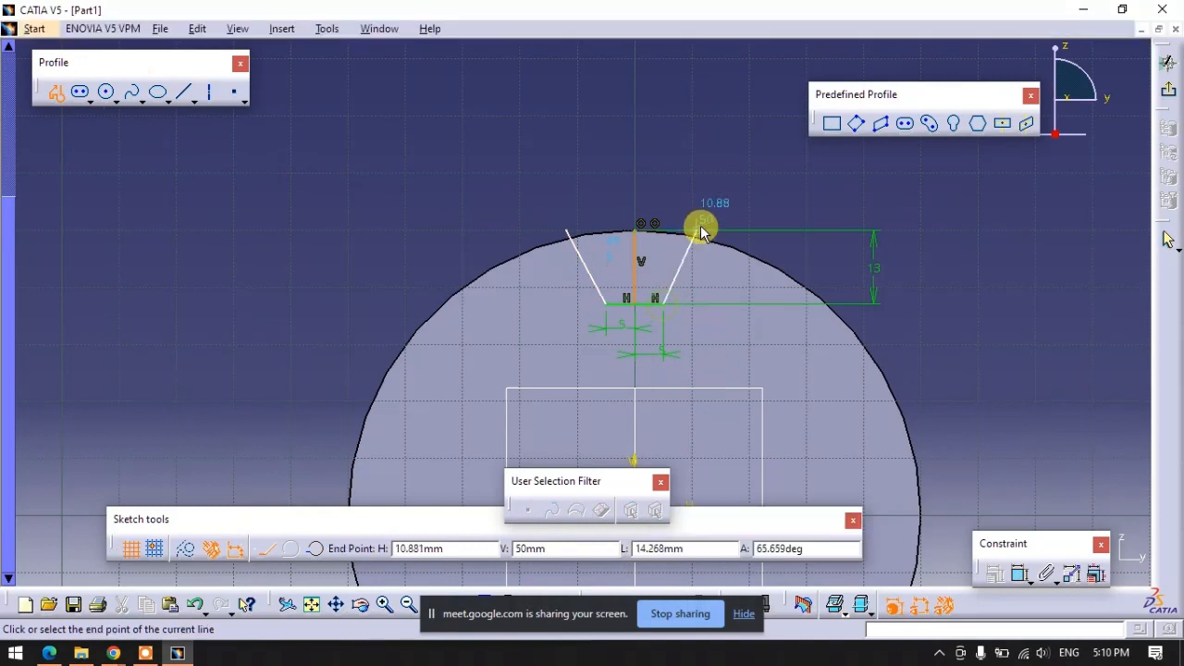
left_click(708, 227)
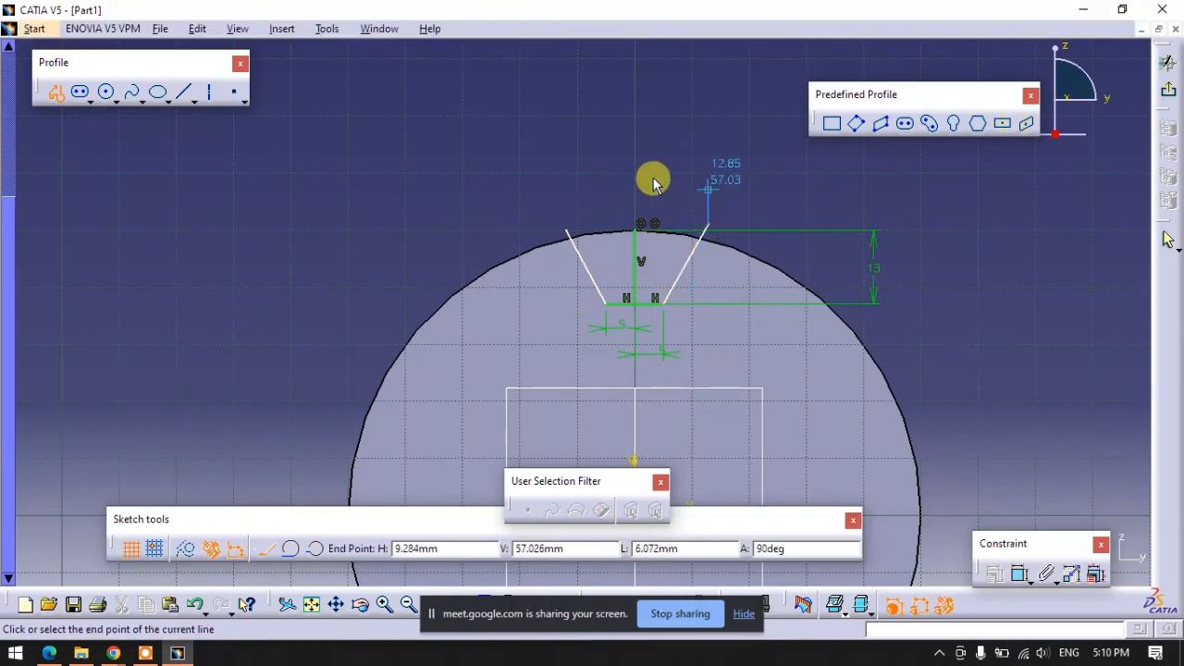
Draw a circle of about 52.5 mm radius centred on the sketch origin, through the right slanted line's upper end.
left_click(106, 91)
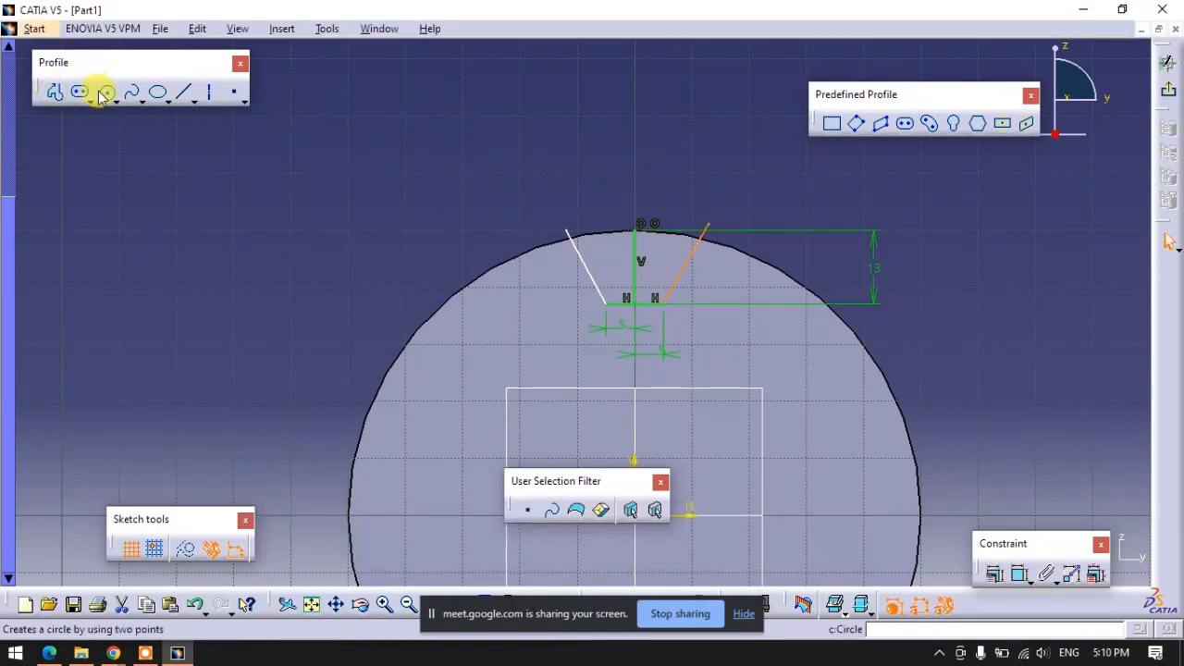
middle_click_drag(837, 472, 880, 339)
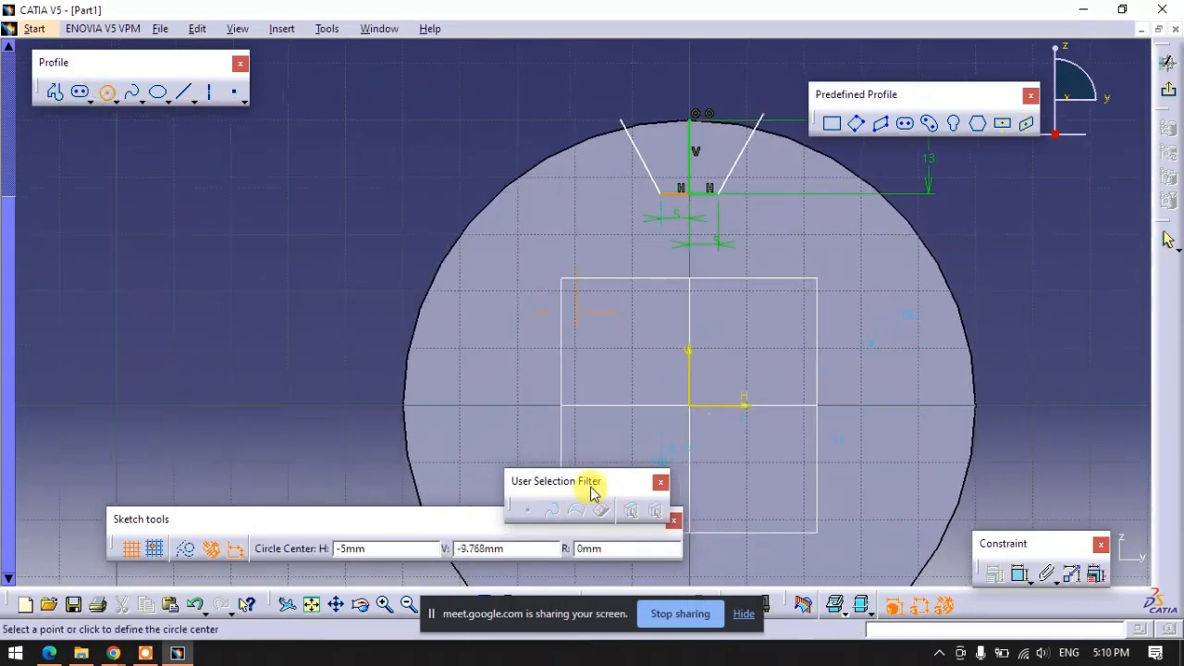
left_click(689, 406)
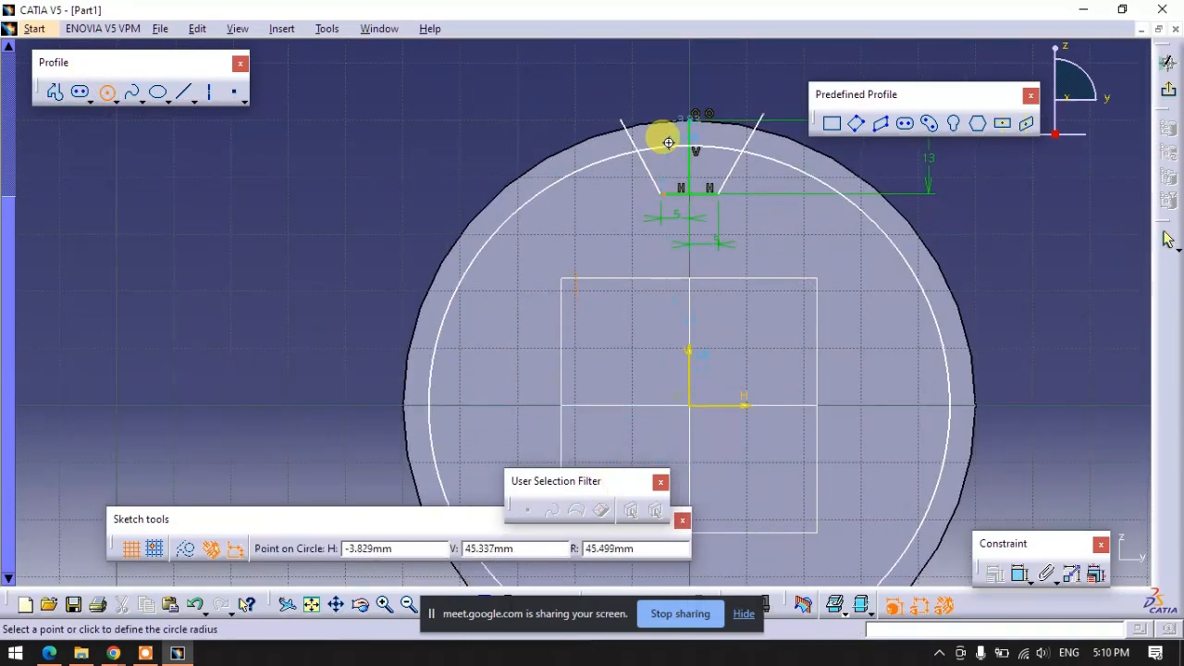
middle_click_drag(660, 138, 614, 209)
left_click(634, 194)
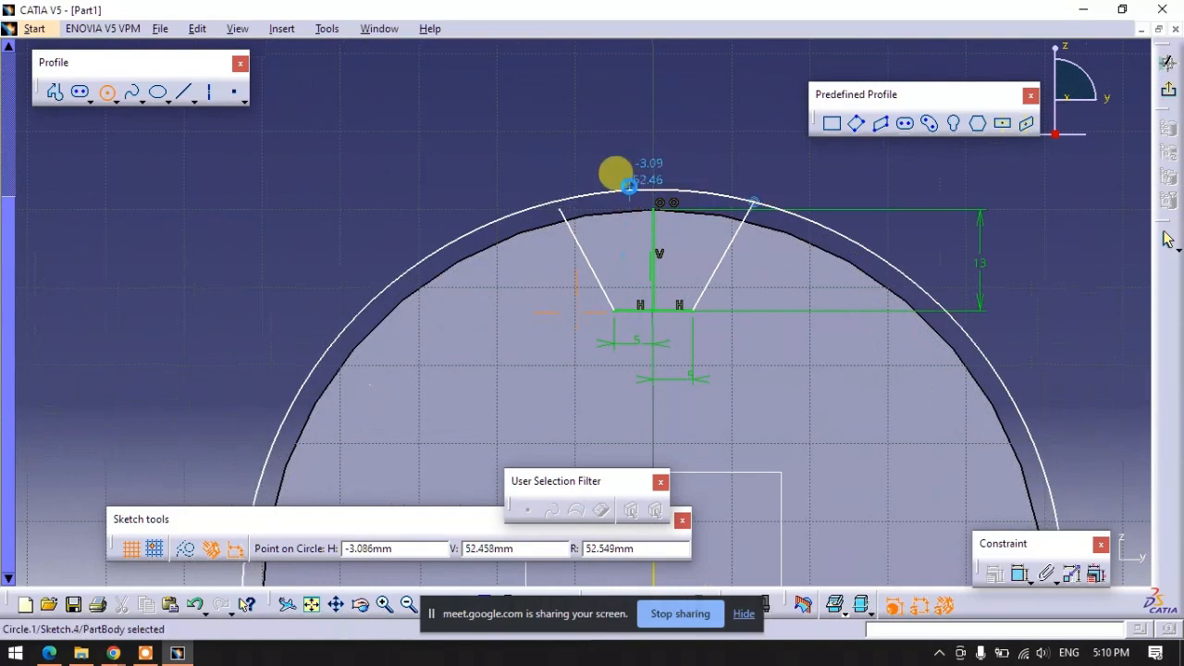
Apply a coincidence constraint between the sketched circle and the disc's outer edge.
left_click(1019, 573)
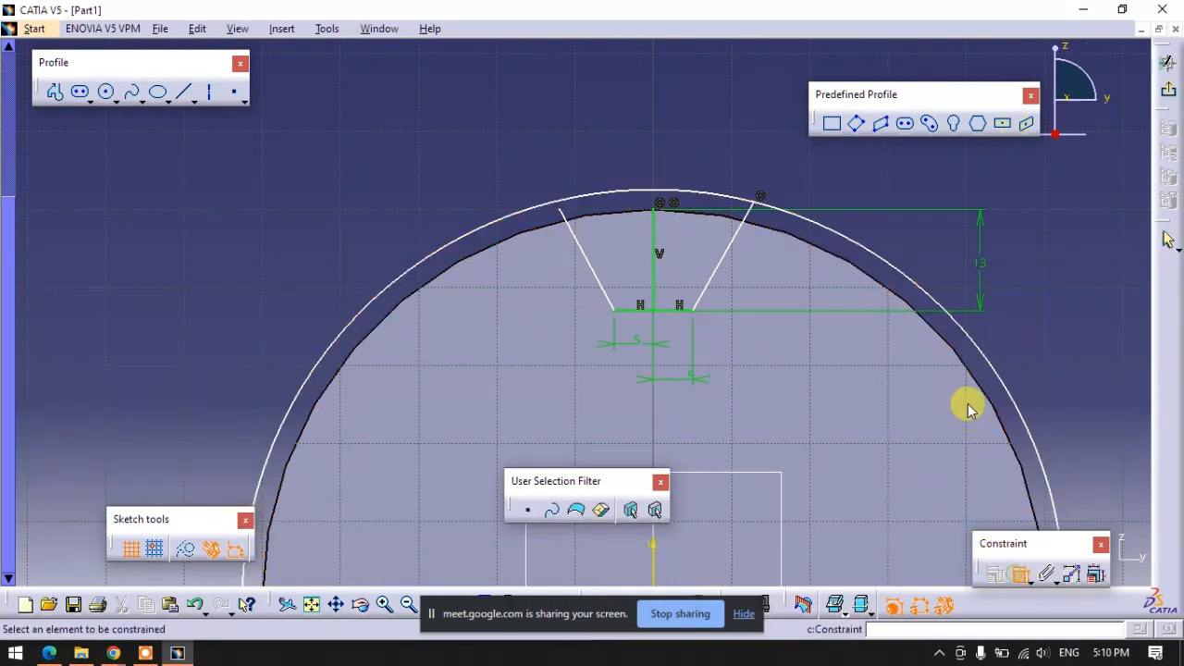
left_click(978, 370)
left_click(984, 363)
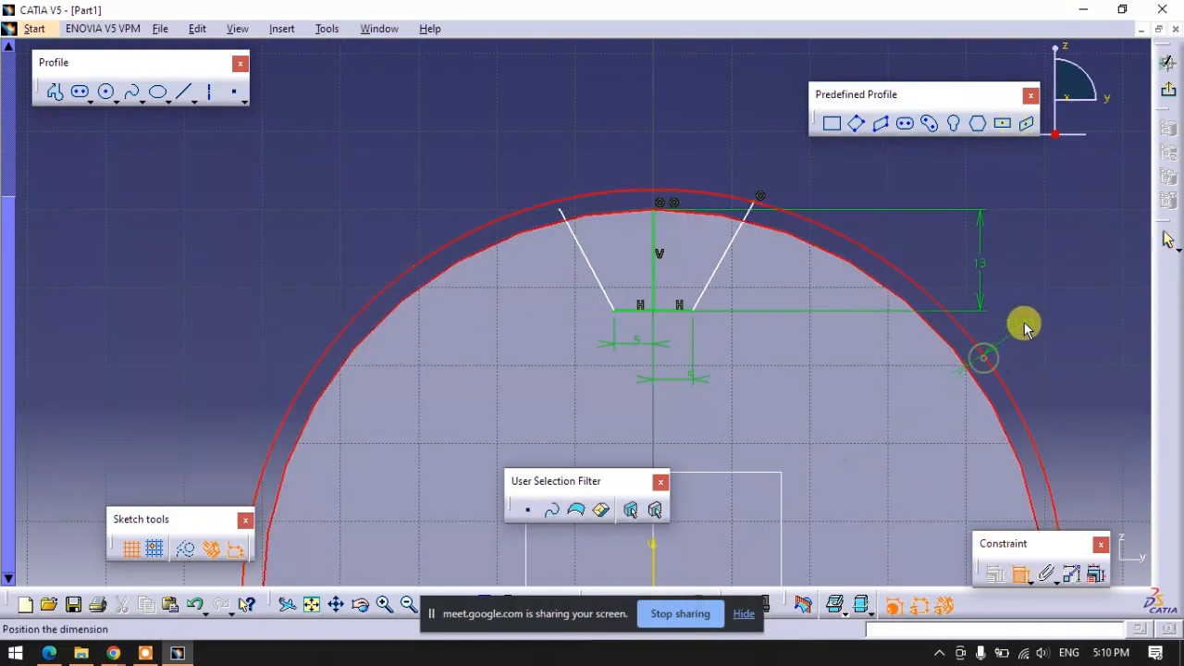
right_click(1023, 324)
left_click(1051, 488)
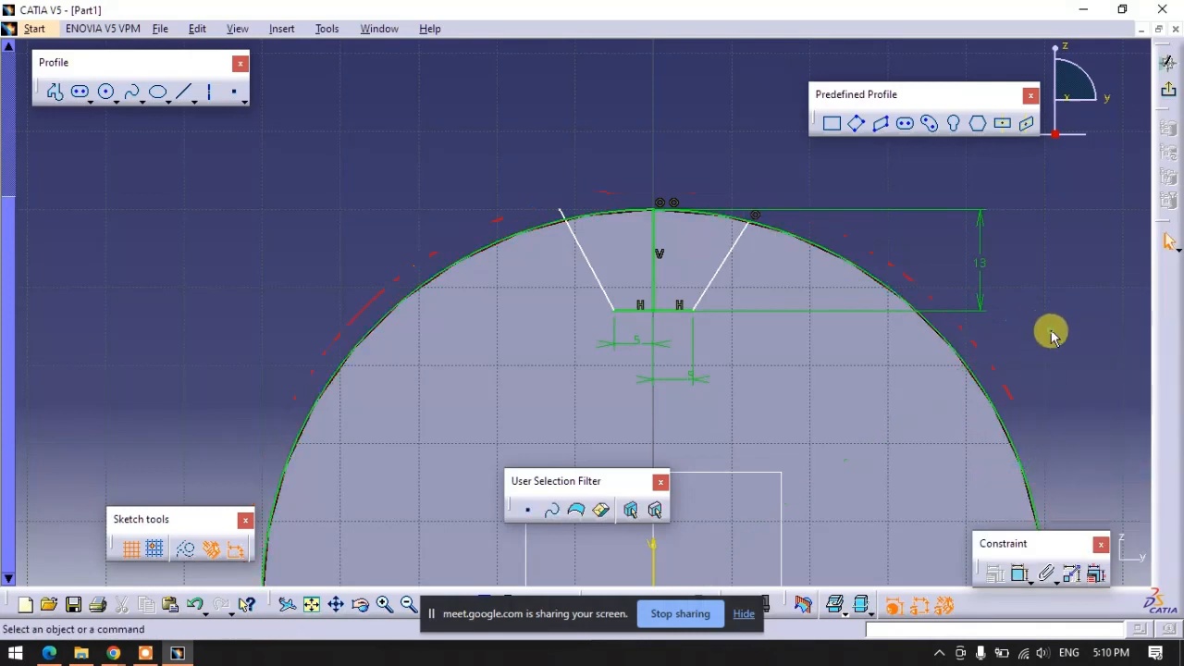
Constrain the left slanted line's upper endpoint to be coincident with the circle.
left_click(566, 213)
right_click(579, 166)
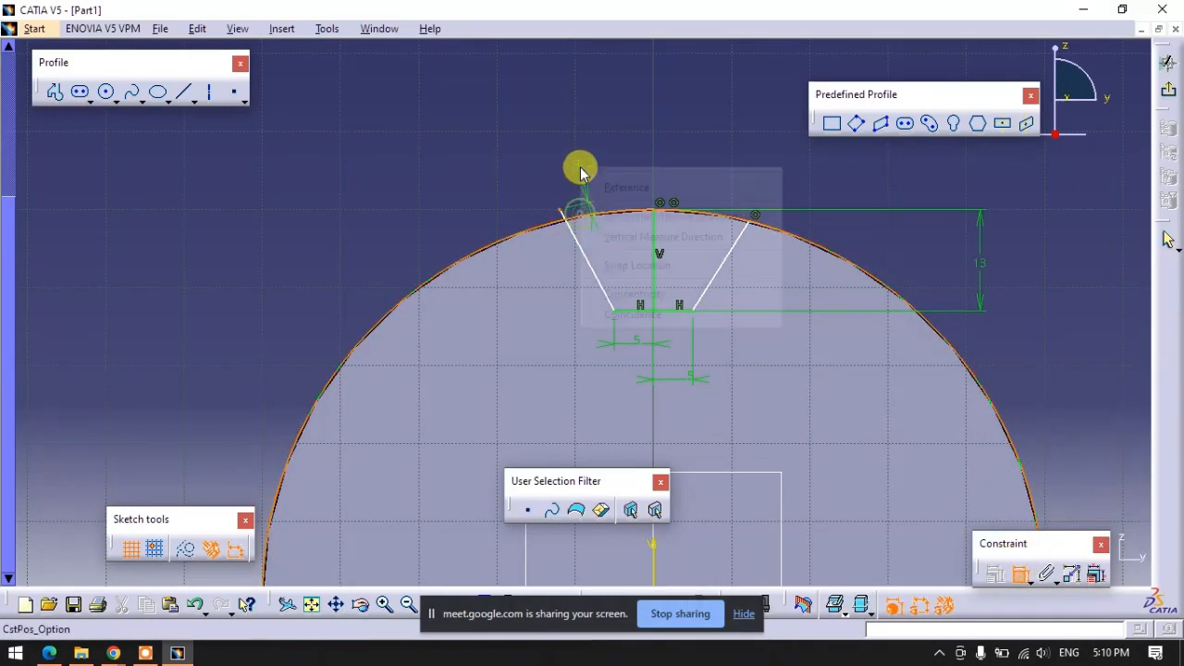
left_click(614, 312)
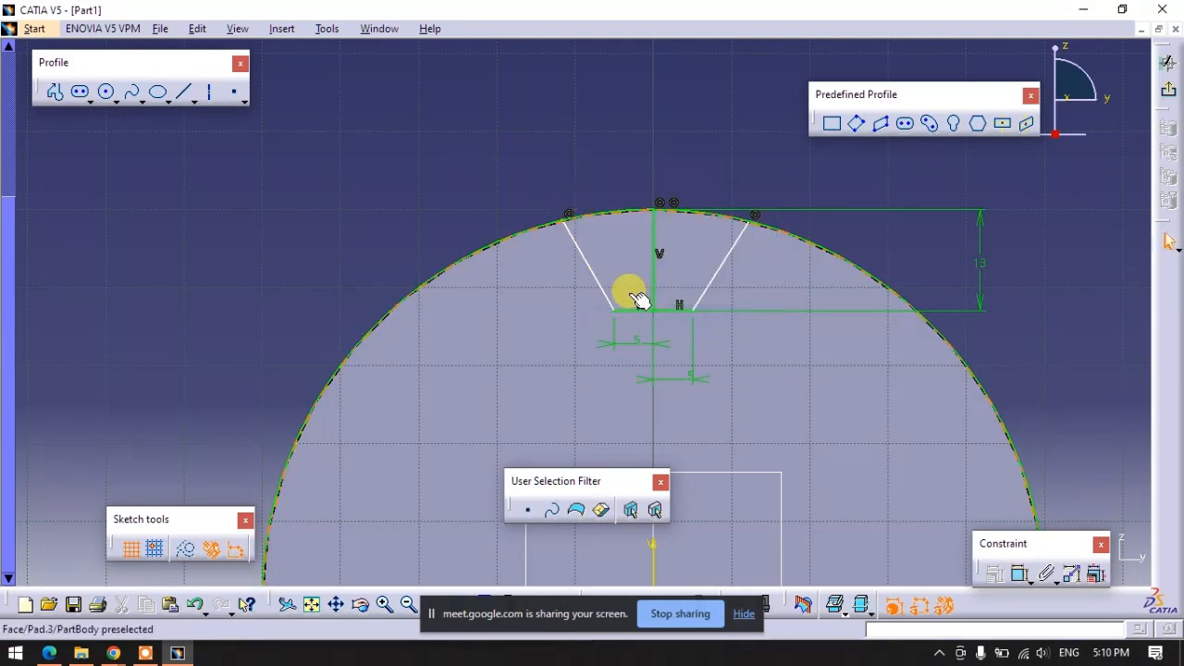
Dimension the angle between the two slanted lines and set it to 60 degrees.
left_click(1020, 574)
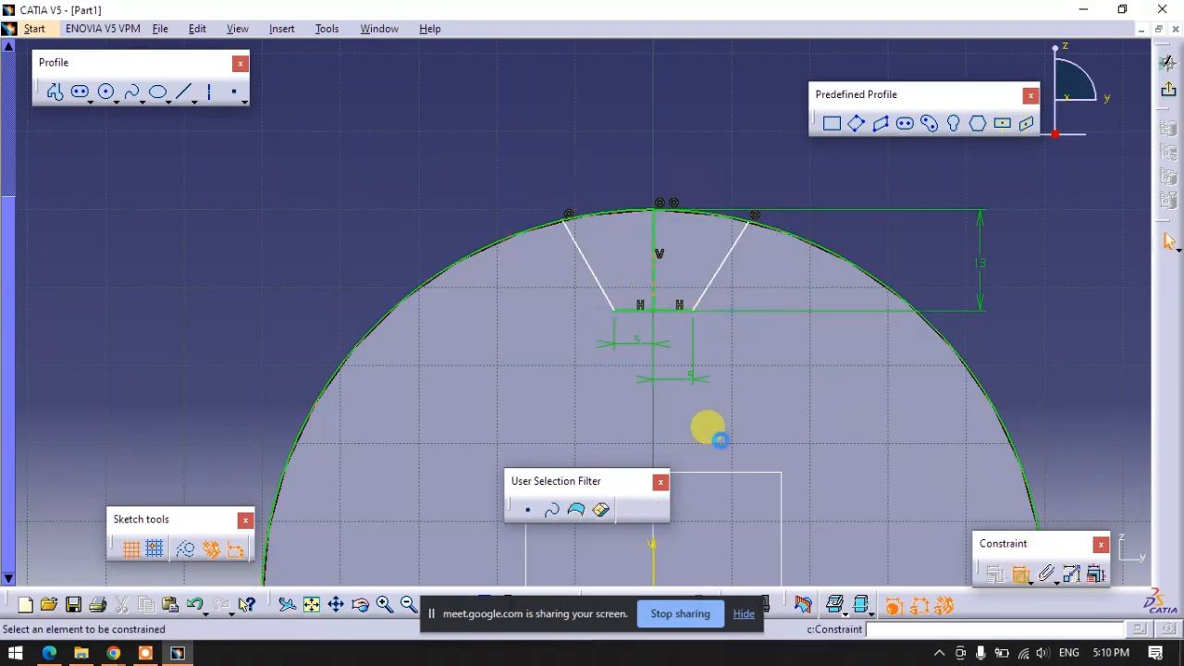
left_click(606, 294)
left_click(714, 276)
left_click(678, 146)
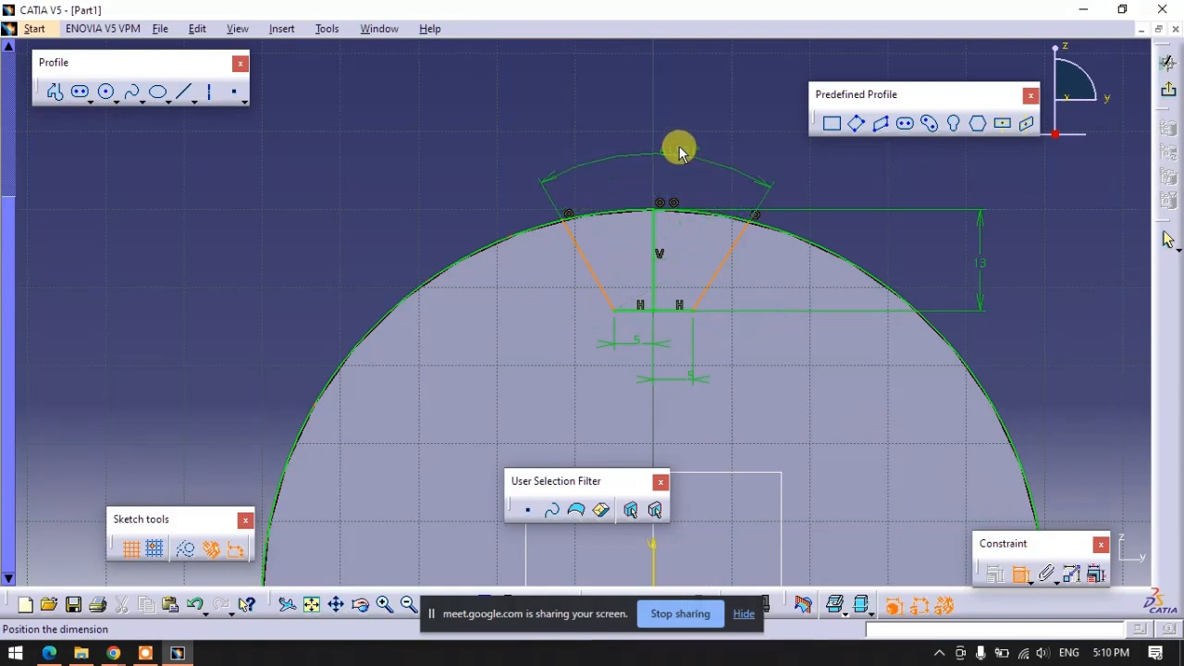
double_click(722, 179)
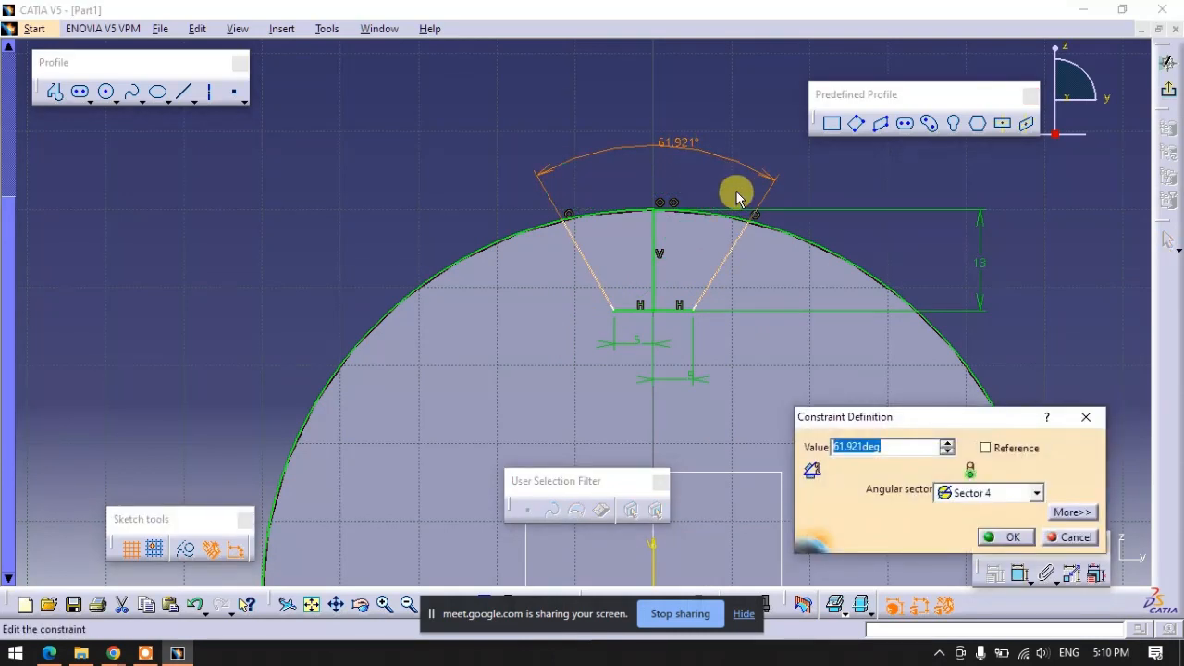
left_click(720, 179)
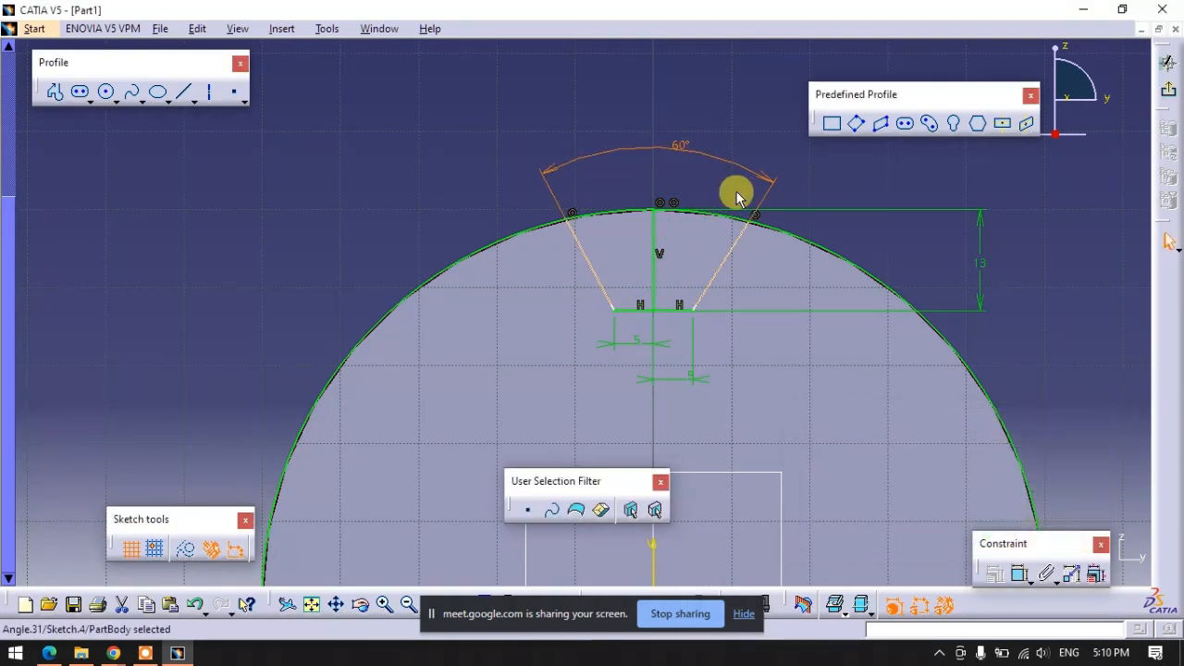
Dimension the angle between the left slanted line and the vertical line and set it to 30 degrees.
left_click(1021, 573)
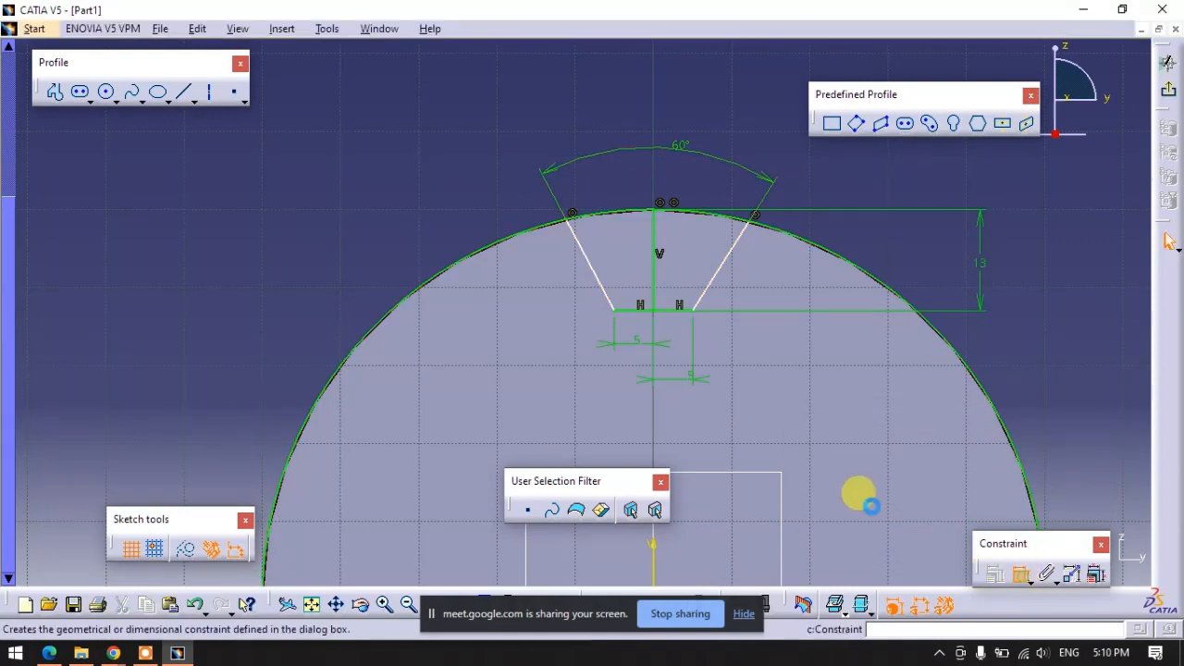
left_click(611, 294)
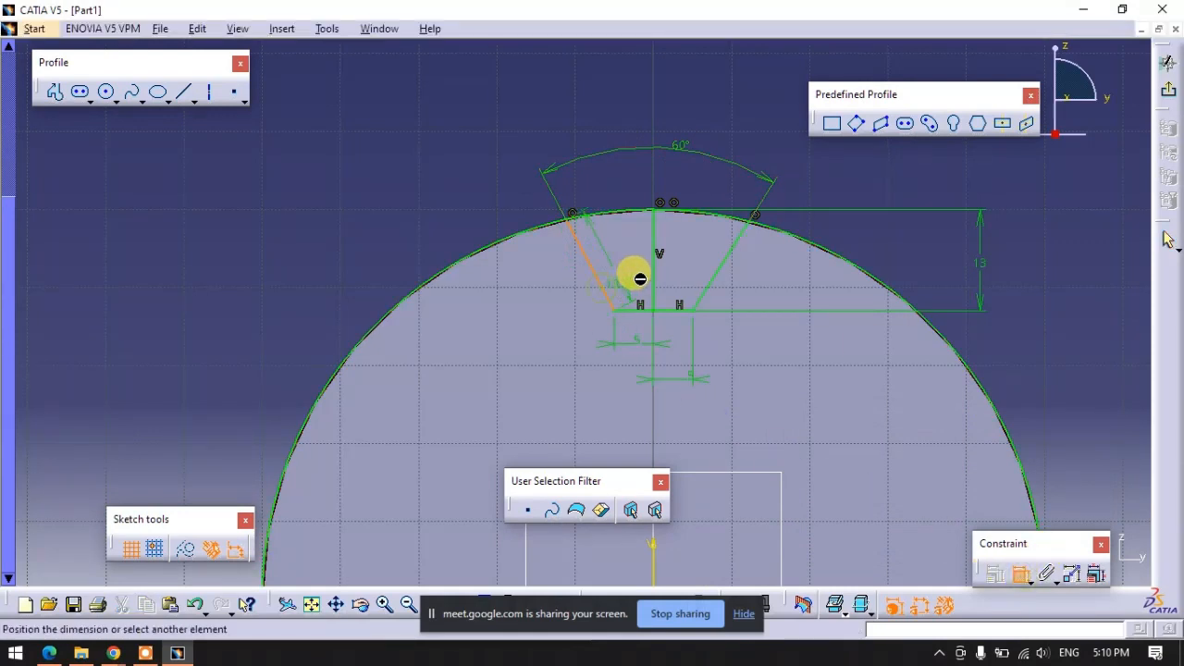
left_click(616, 111)
double_click(623, 121)
type("30")
key("Return")
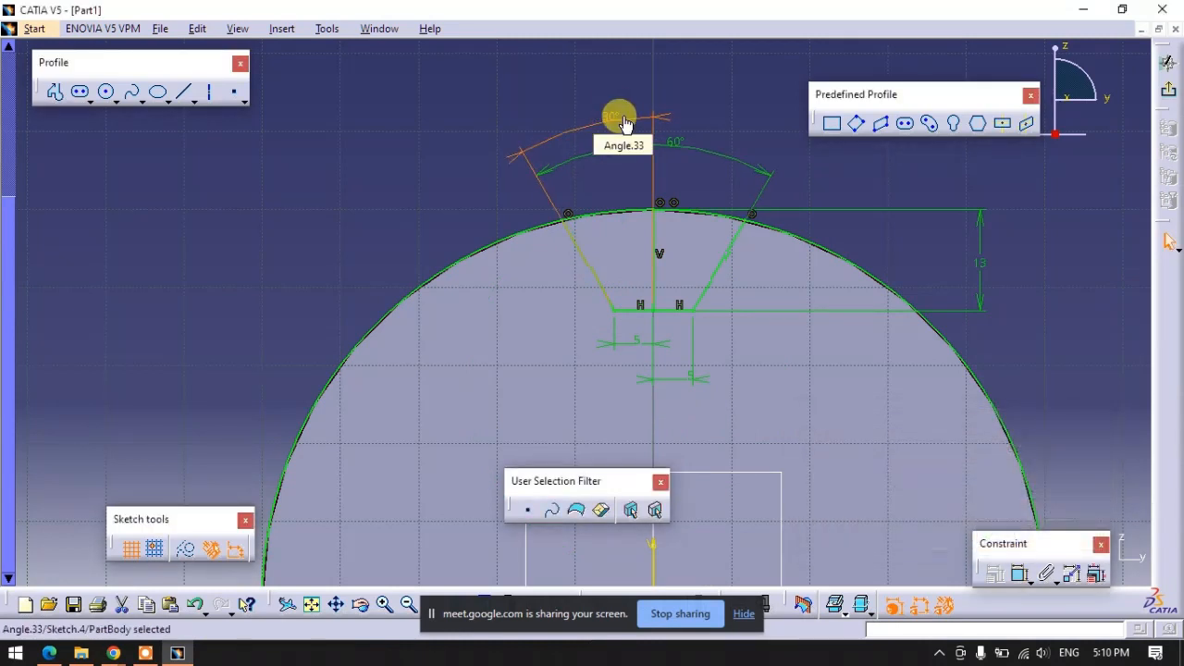
left_click(451, 123)
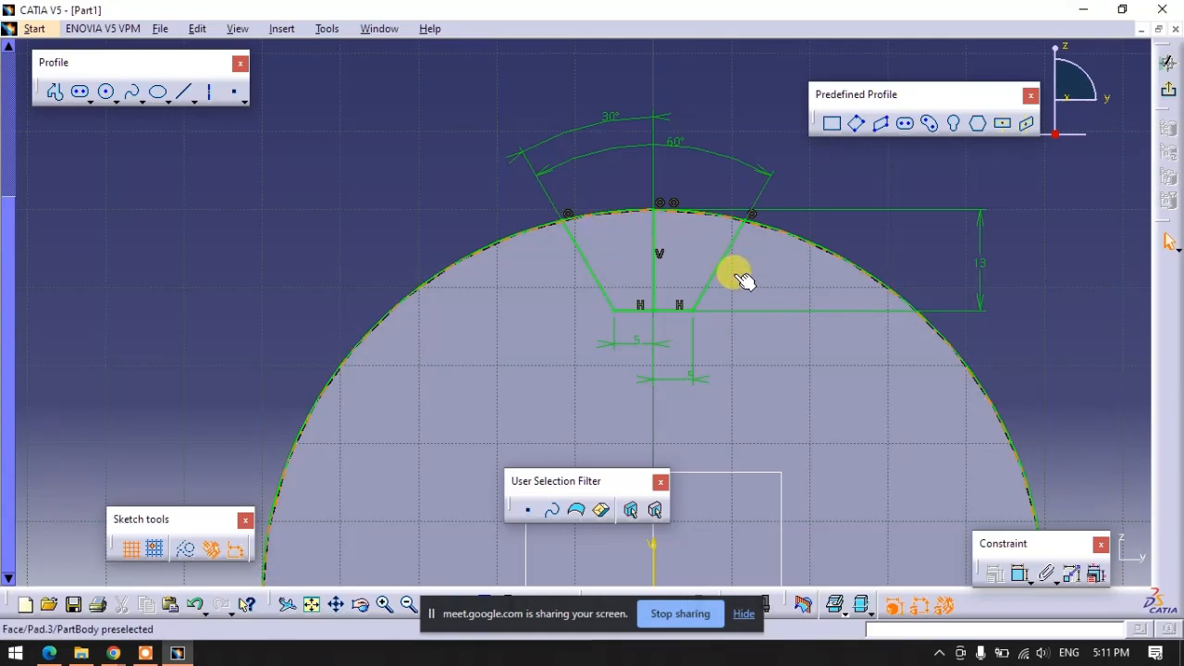
Draw a three-point arc of about 20 mm radius between the left slanted line's ends, bulging toward the vertical line, and select it.
left_click(105, 102)
left_click(117, 100)
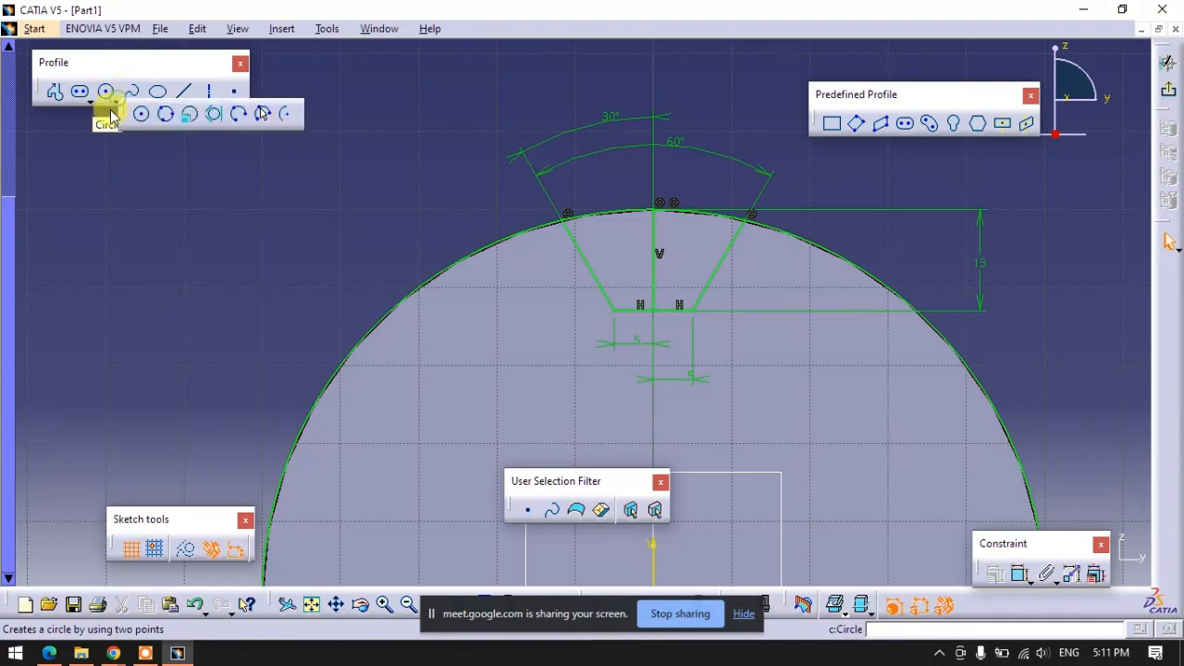
left_click(263, 115)
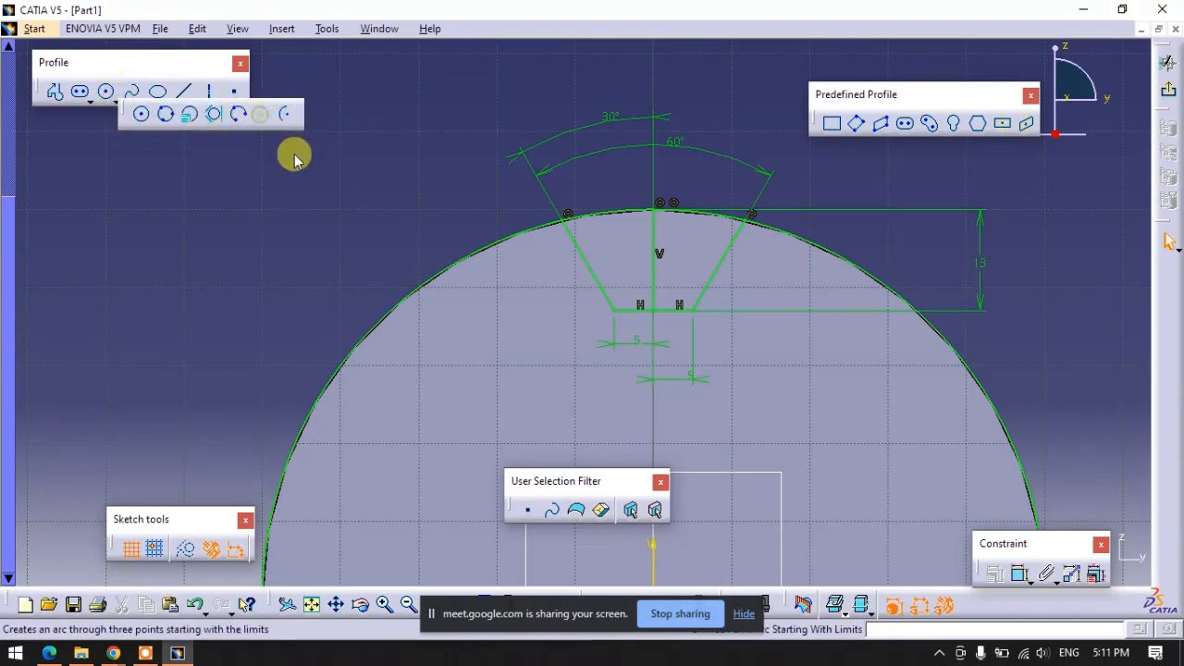
left_click(566, 218)
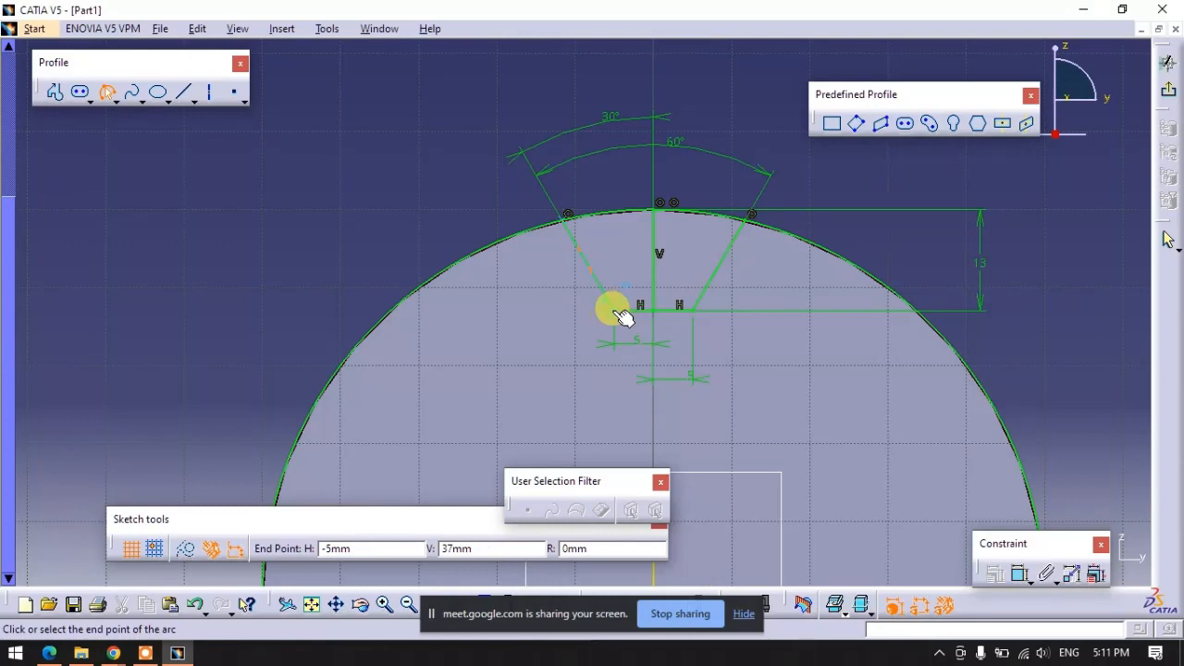
left_click(612, 311)
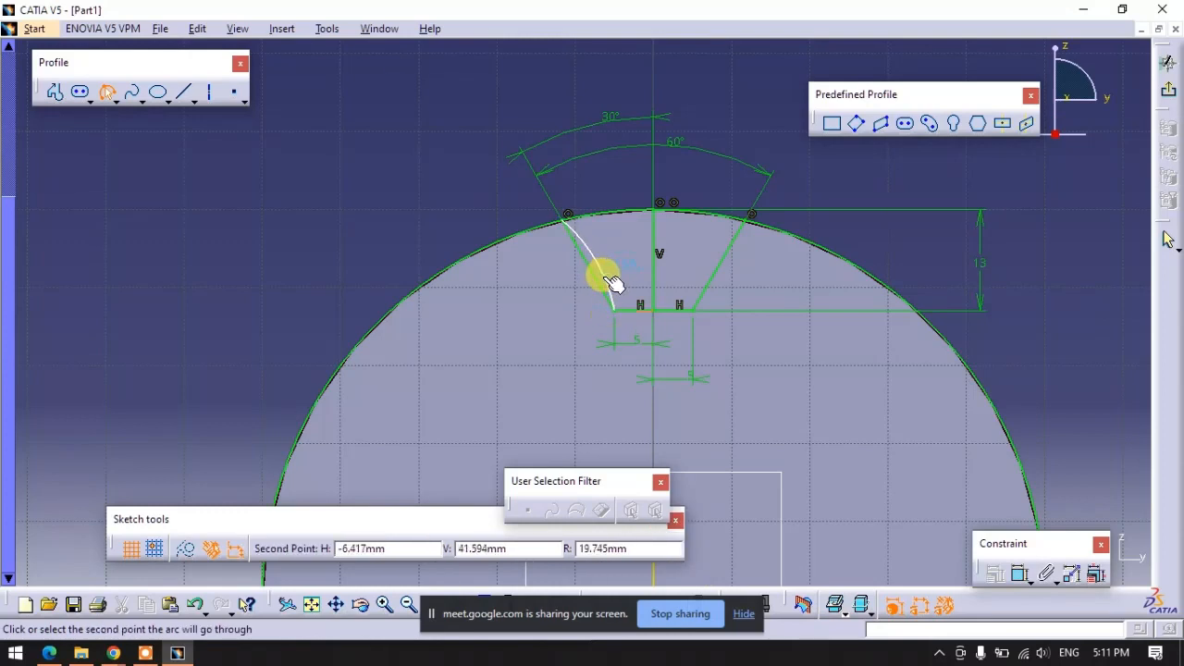
left_click(606, 278)
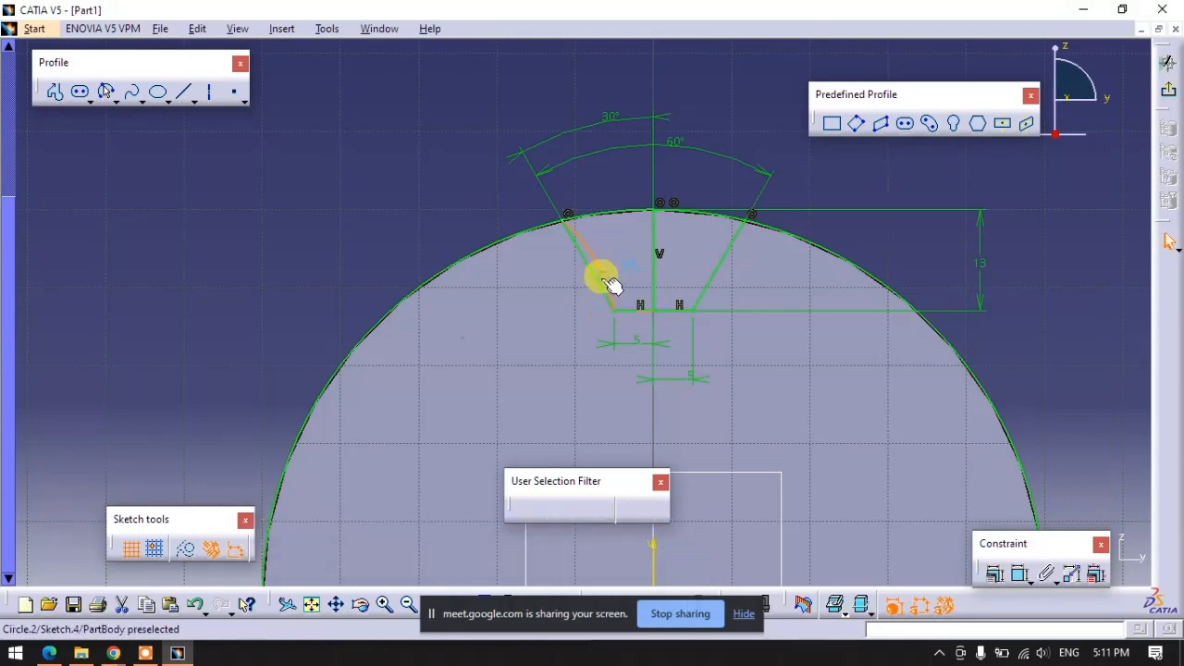
left_click(391, 183)
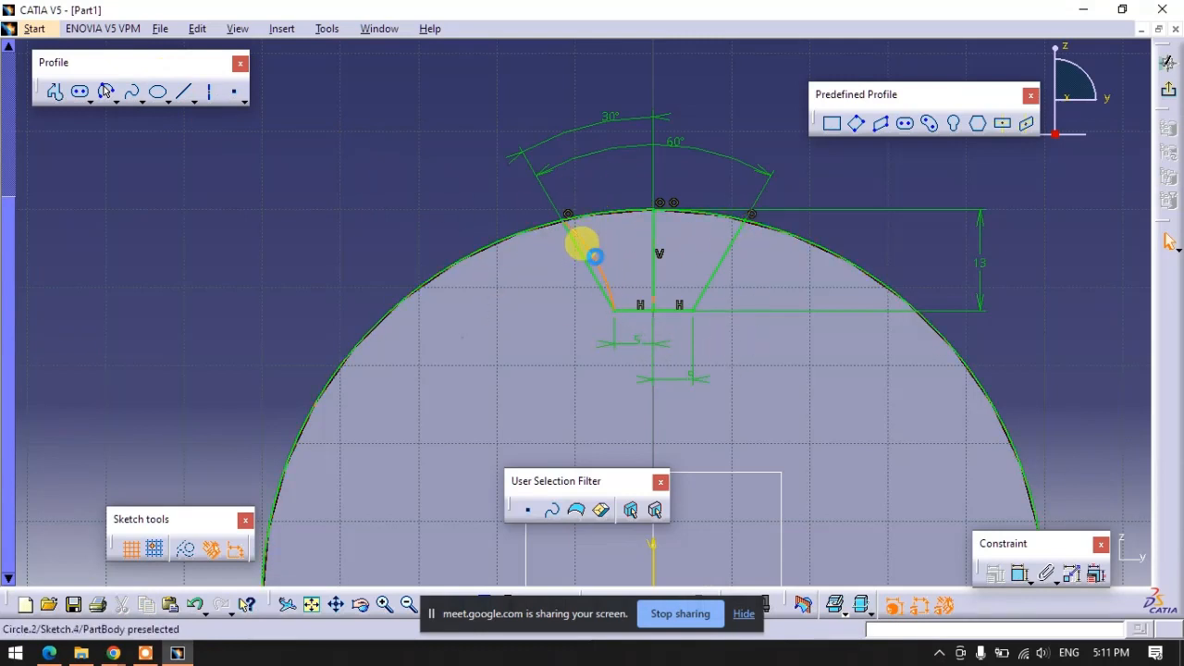
left_click(581, 244)
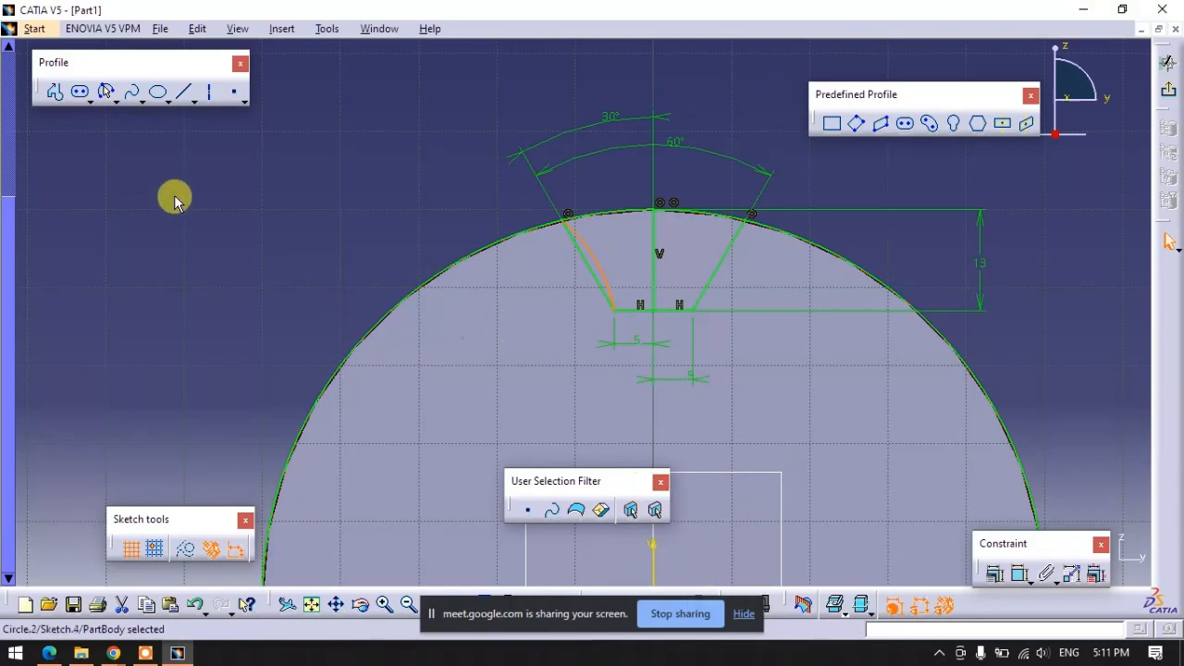
left_click(561, 362)
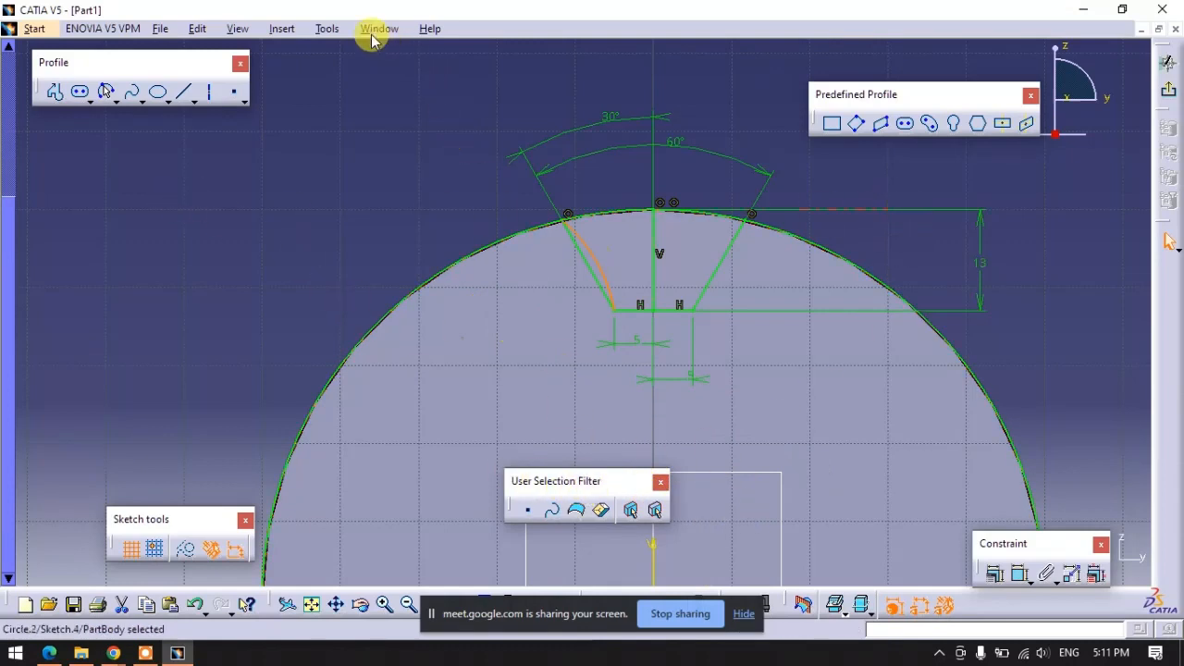
Mirror the selected arc about the notch's vertical line.
left_click(284, 31)
mouse_move(309, 115)
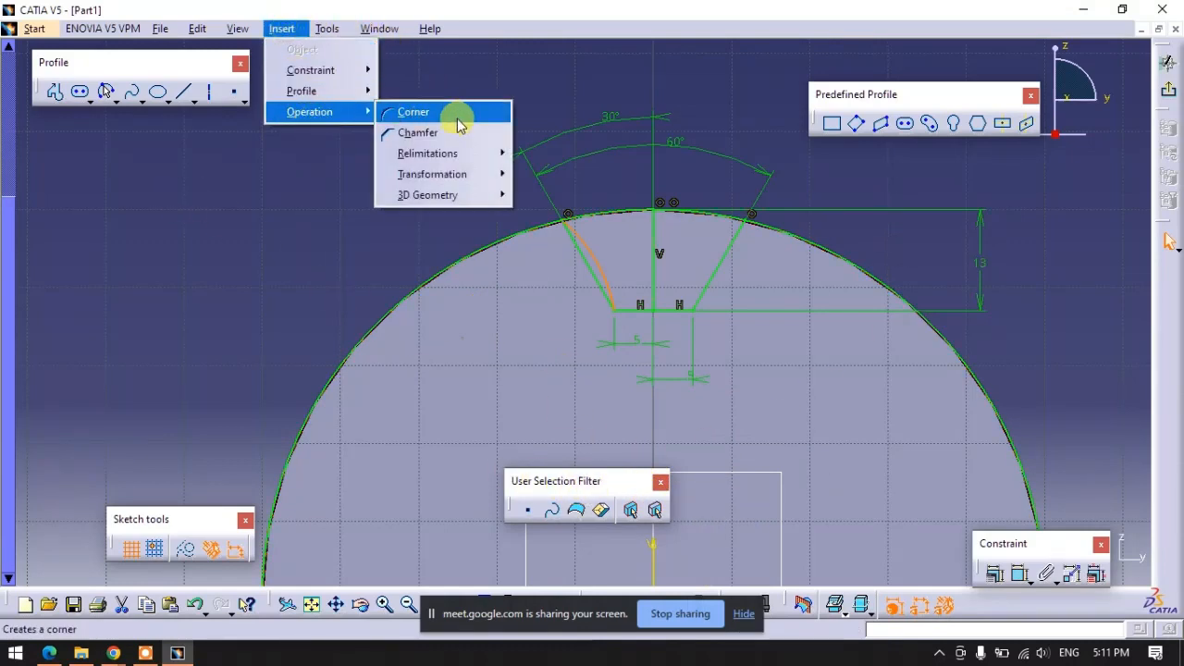
mouse_move(459, 157)
mouse_move(484, 176)
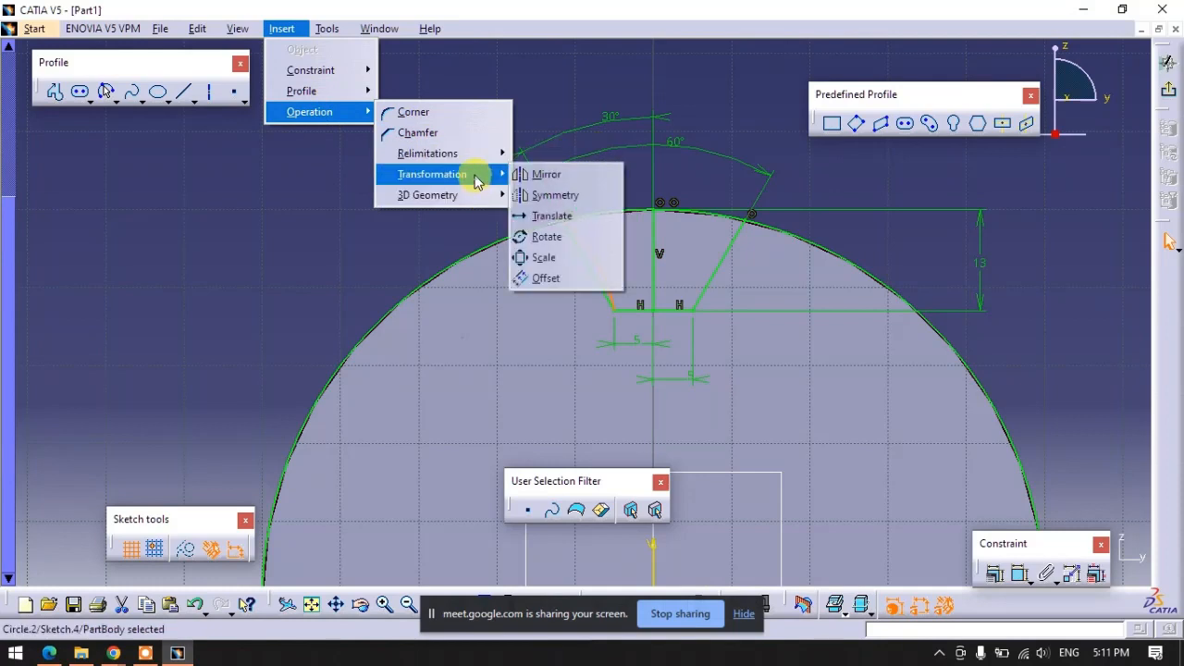
left_click(579, 179)
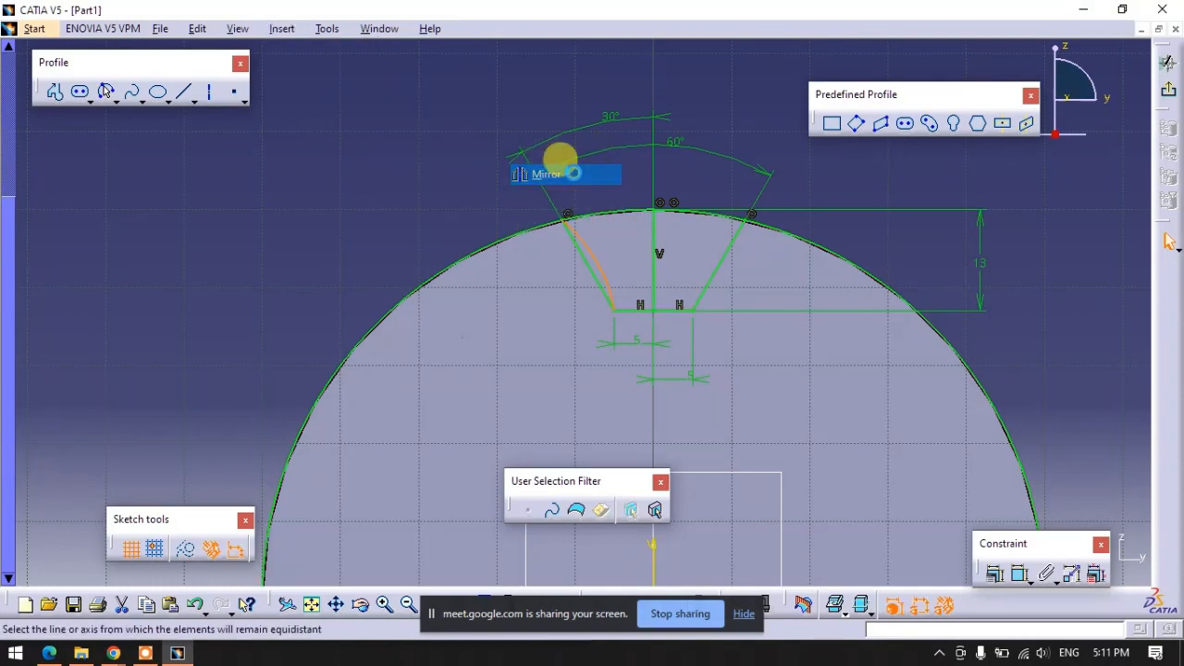
left_click(655, 235)
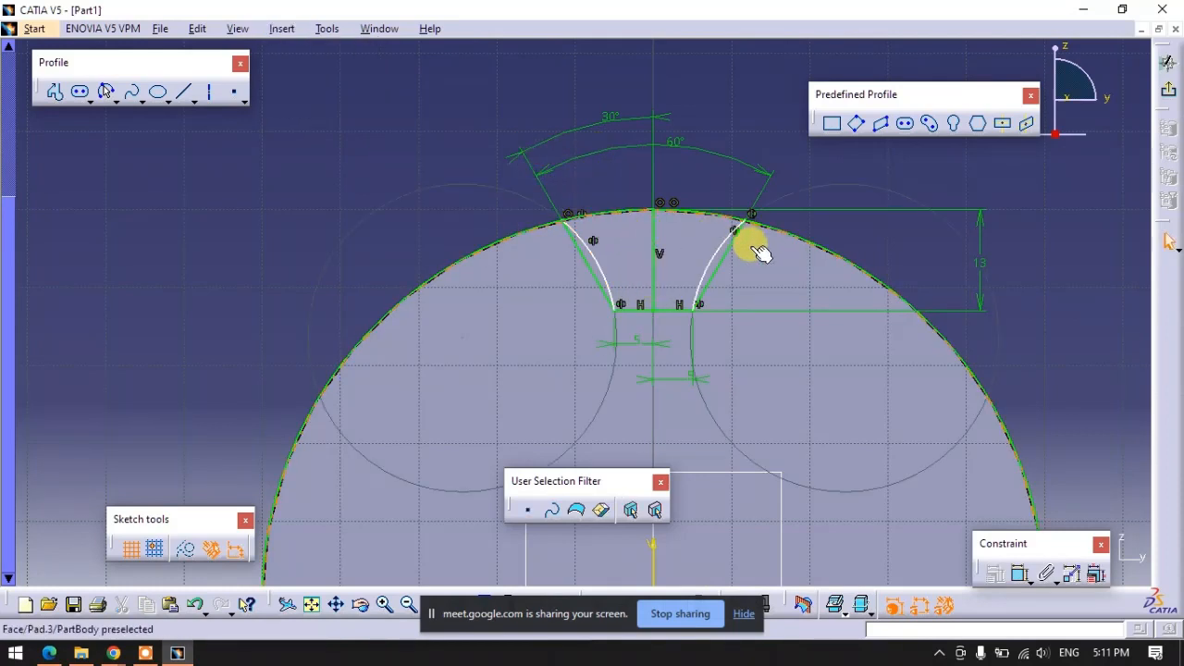
Set the horizontal dimension between the vertical line and the notch's left bottom corner to 3 mm.
double_click(630, 338)
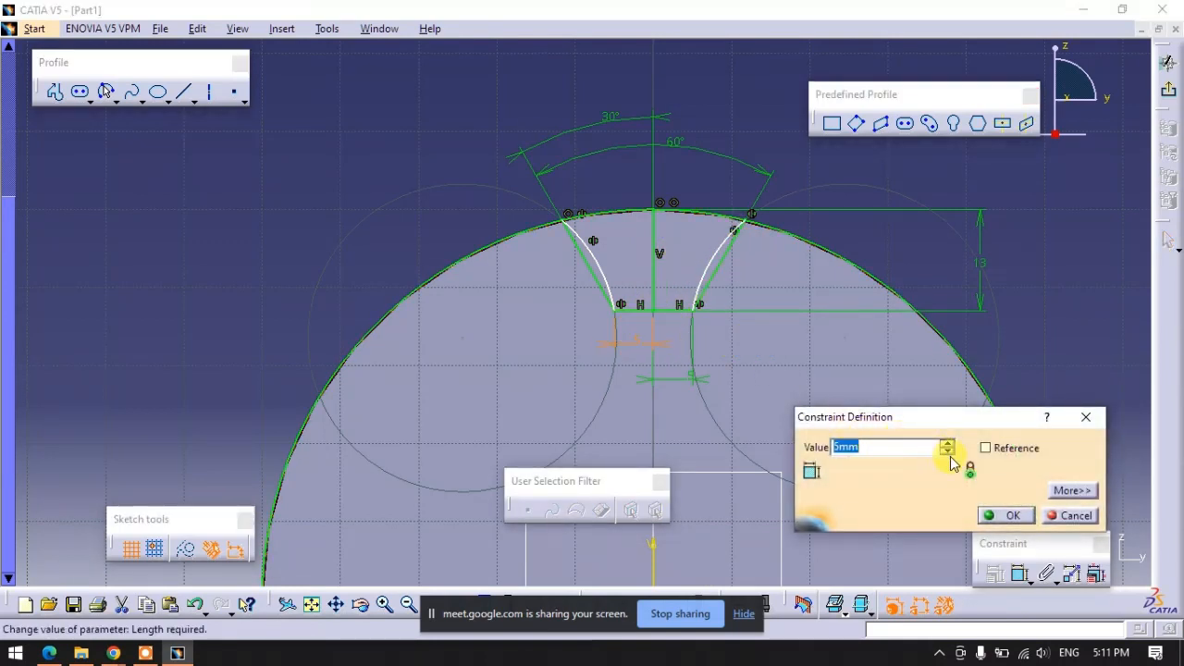
left_click(947, 453)
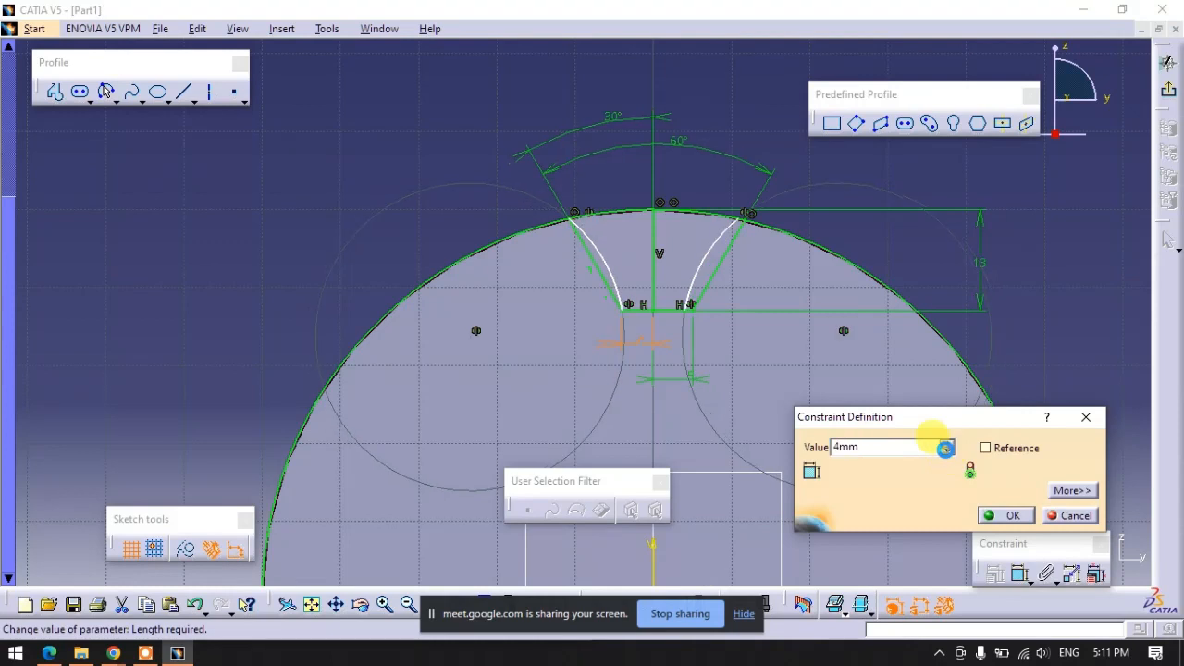
left_click(947, 452)
left_click(947, 442)
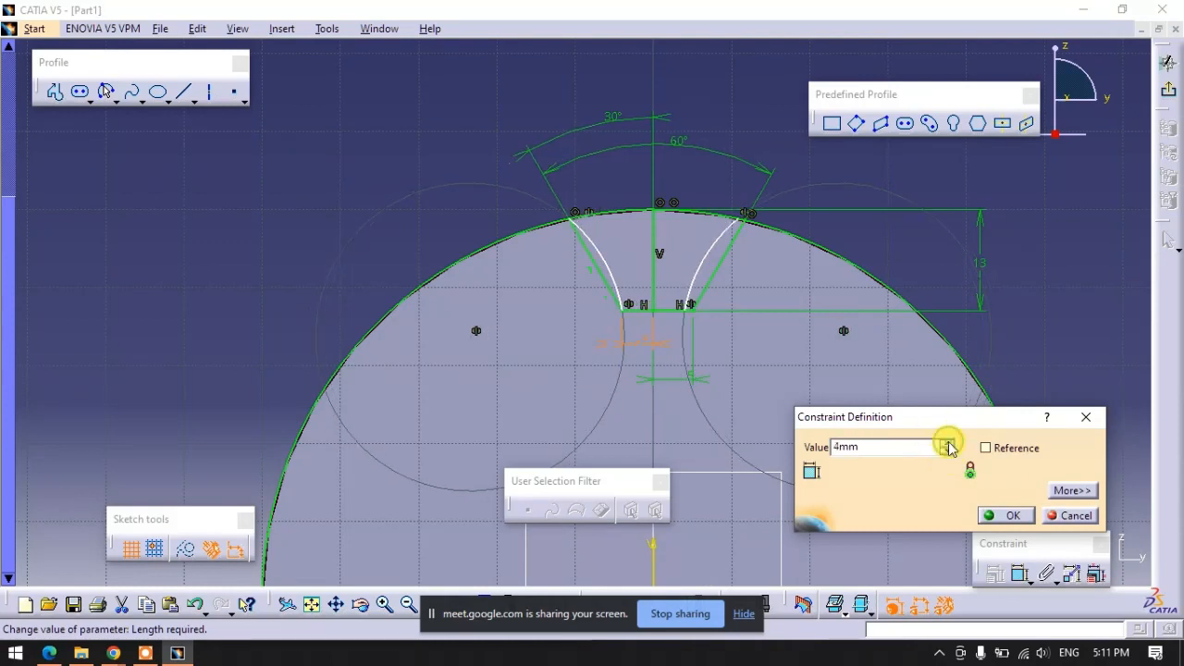
left_click(949, 442)
left_click(949, 453)
left_click(950, 453)
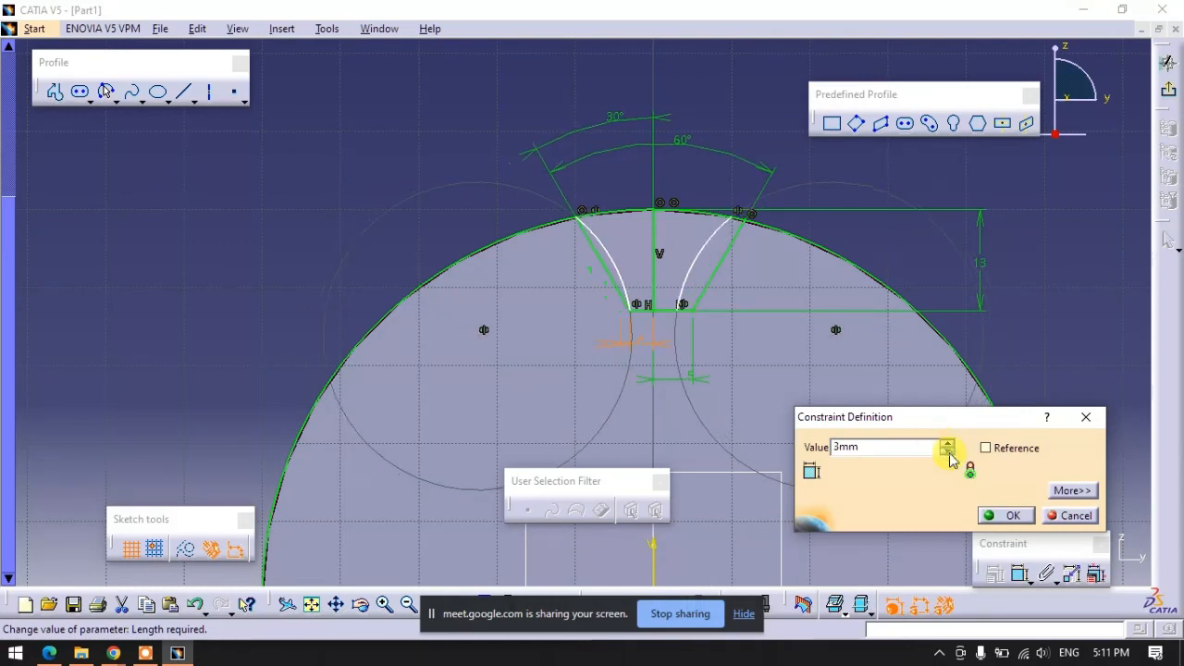
left_click(1000, 513)
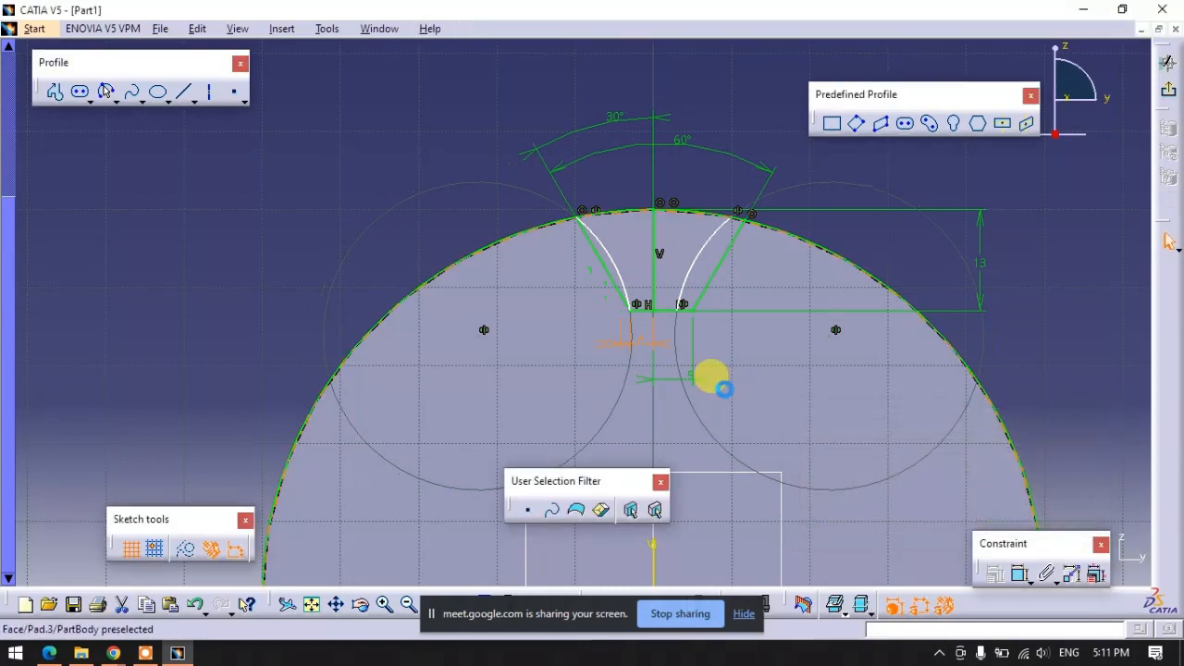
Set the horizontal dimension between the vertical line and the notch's right bottom corner to 3 mm.
double_click(692, 374)
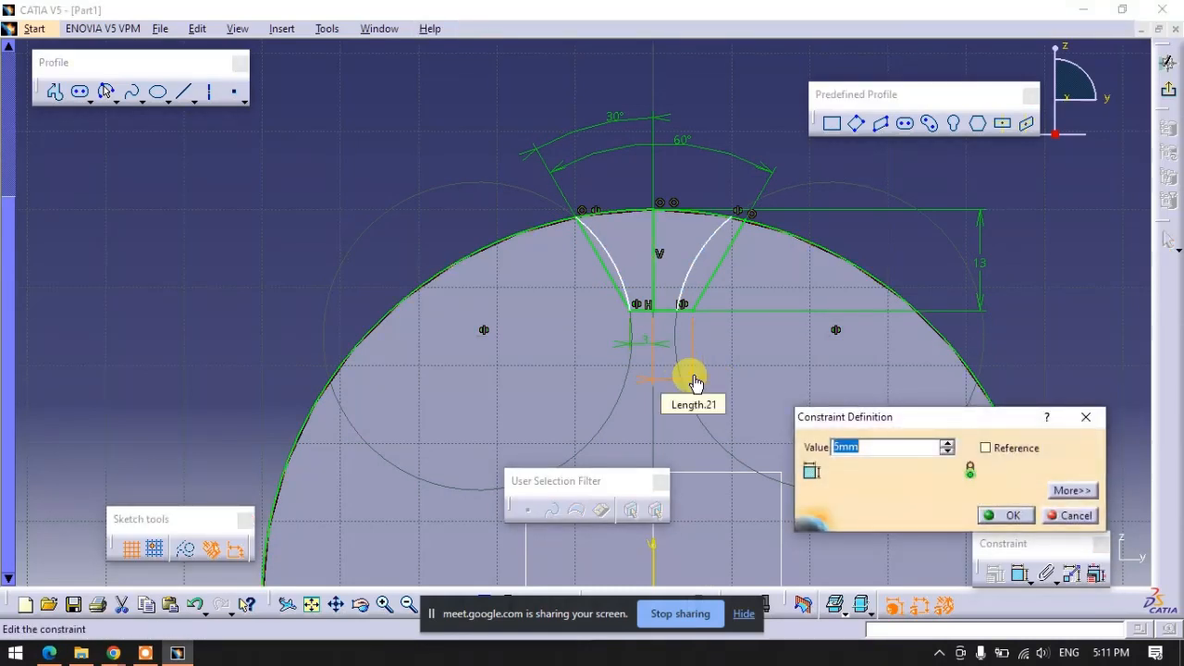
type("3")
key("Return")
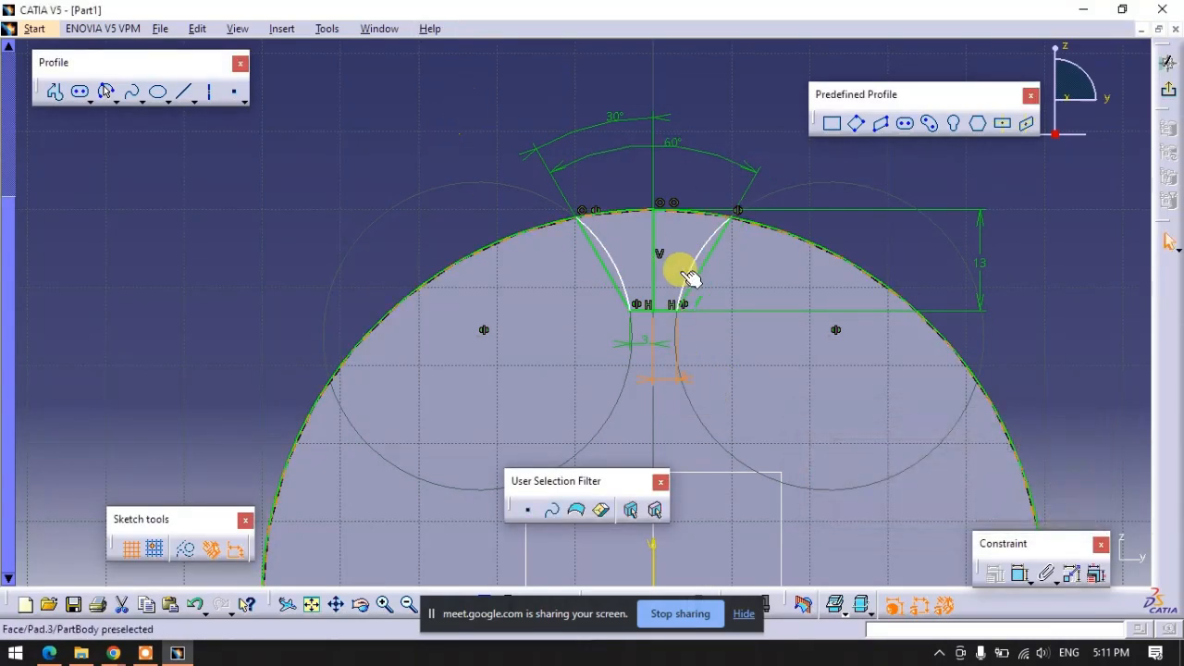
left_click(407, 191)
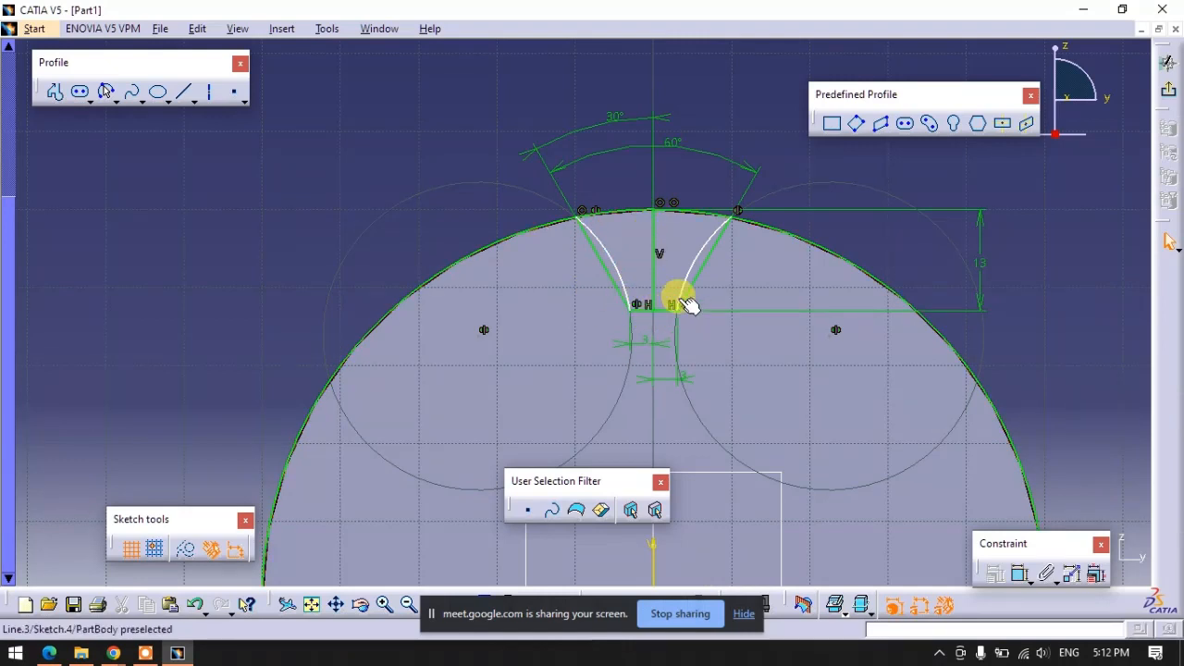
Display the sketch Operation tools and remove both slanted lines with Quick Trim.
left_click(845, 180)
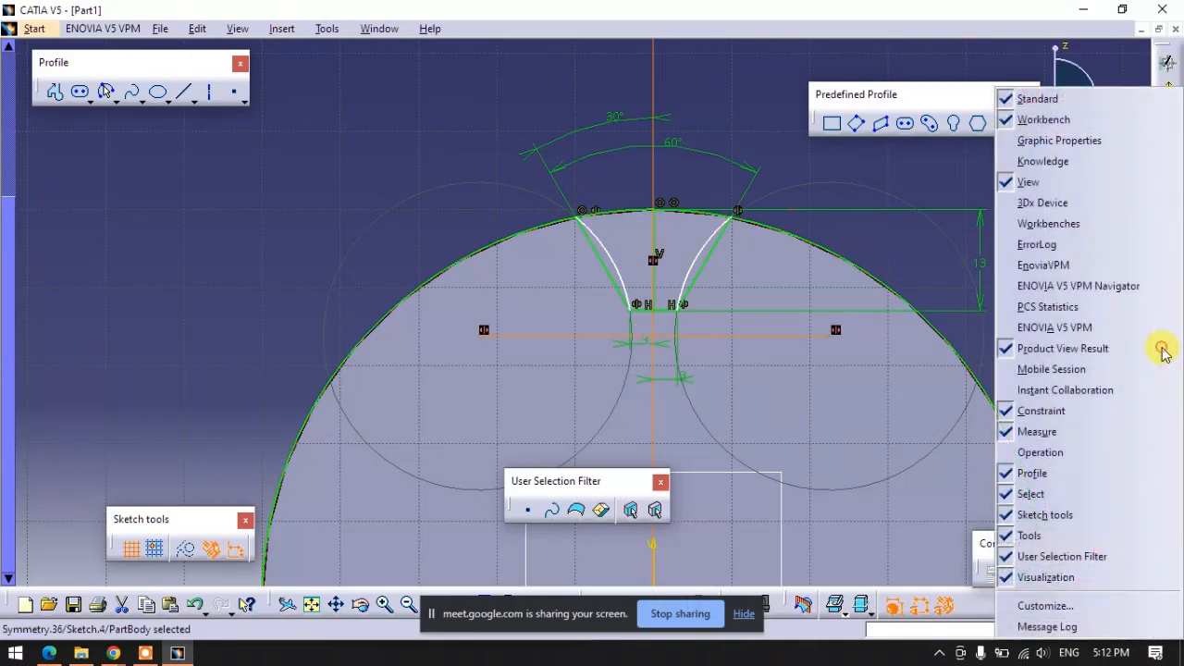
right_click(1156, 342)
left_click(1070, 452)
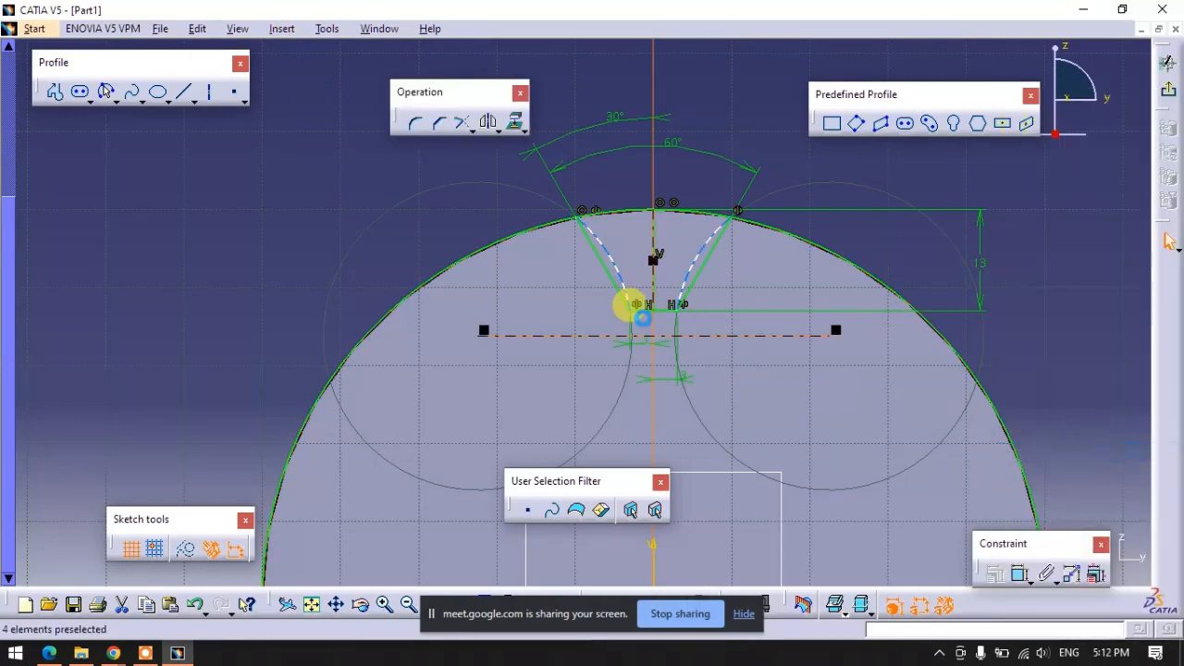
left_click(472, 130)
left_click(546, 145)
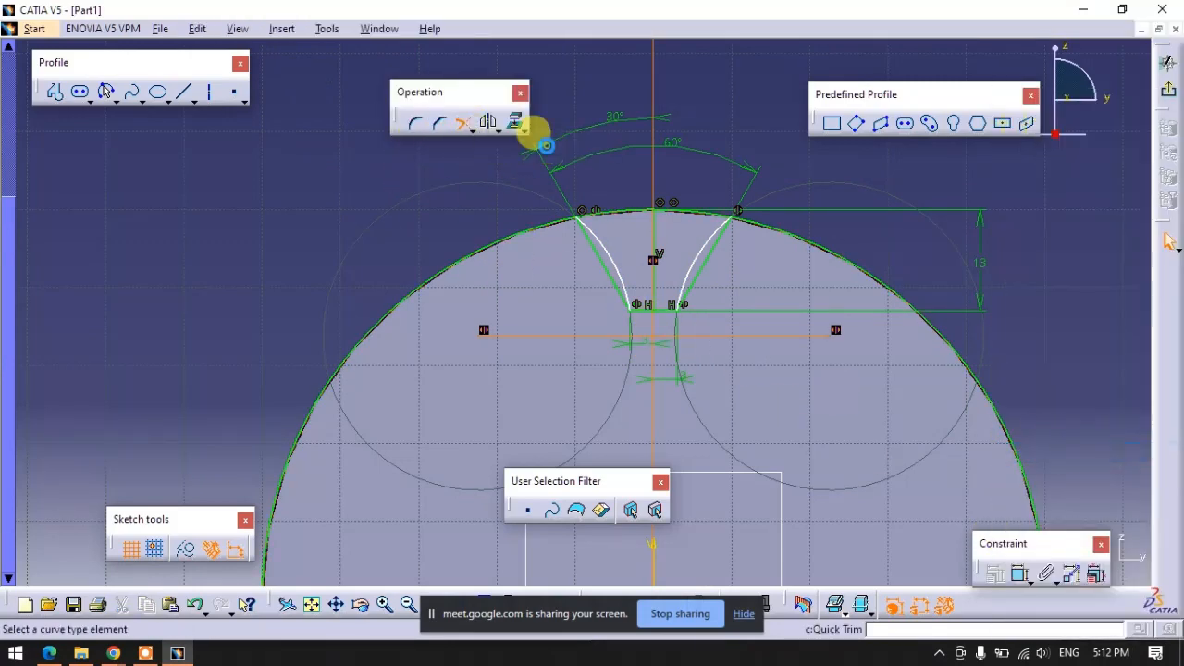
left_click(600, 250)
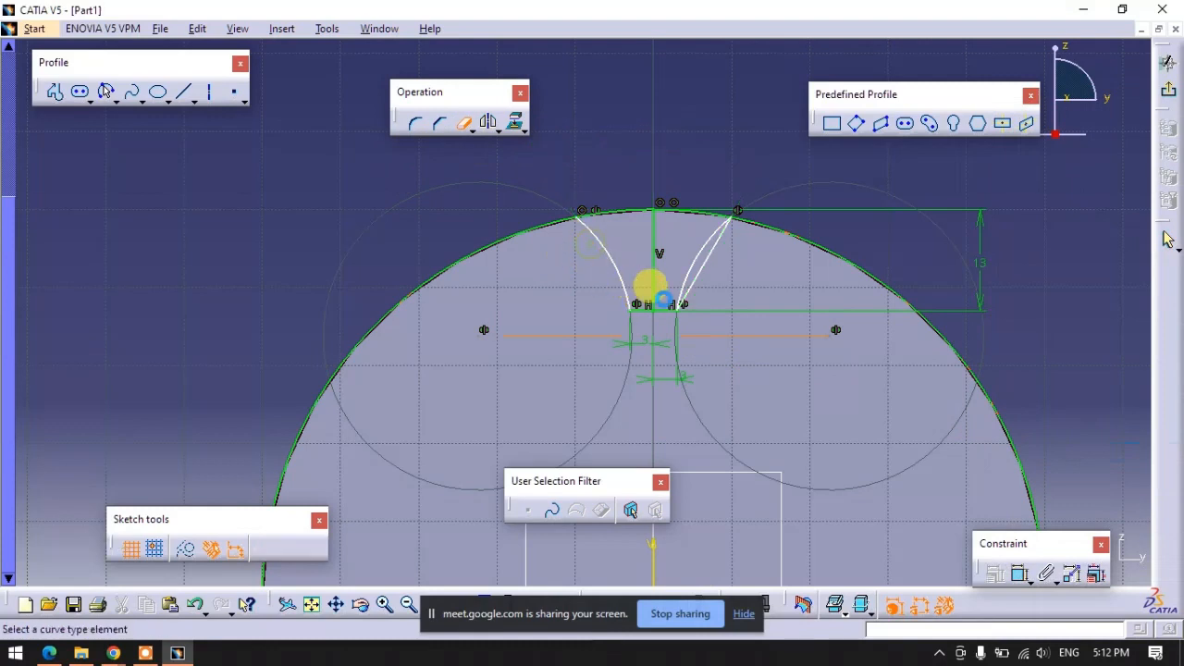
left_click(703, 264)
Quick-trim the circle outside the notch and the vertical line, accepting the conversion of its length into a distance.
left_click(768, 223)
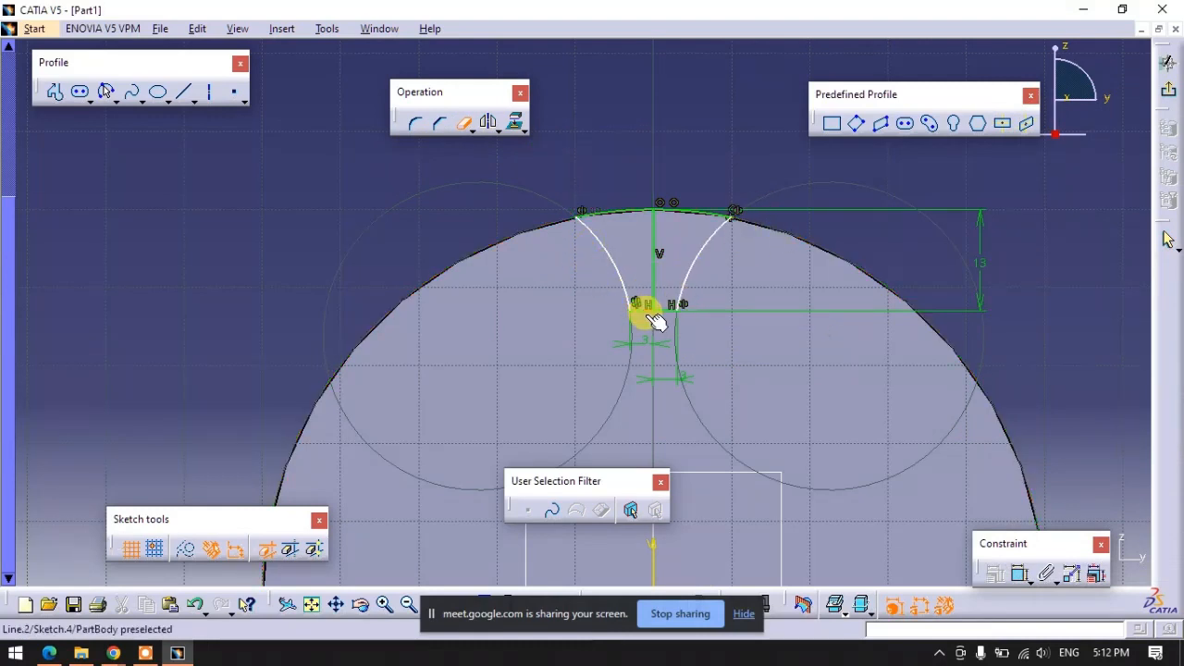
left_click(649, 264)
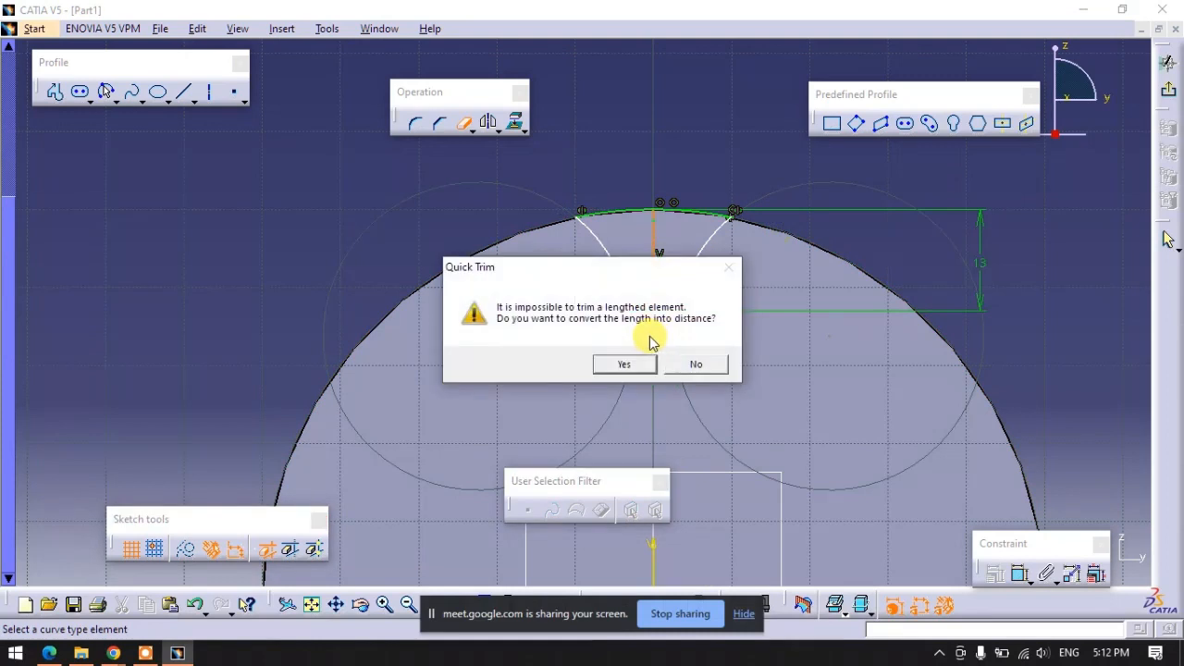
left_click(622, 361)
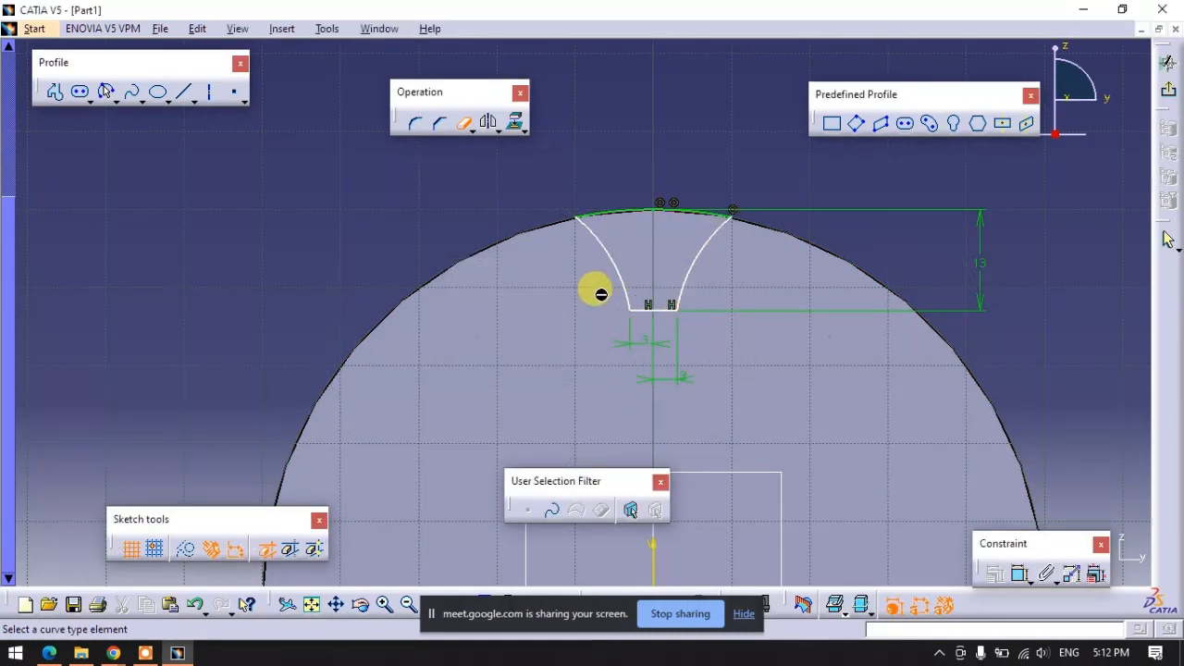
Exit the sketch and cut the notch profile into the disc as a 10 mm deep pocket.
left_click(1158, 94)
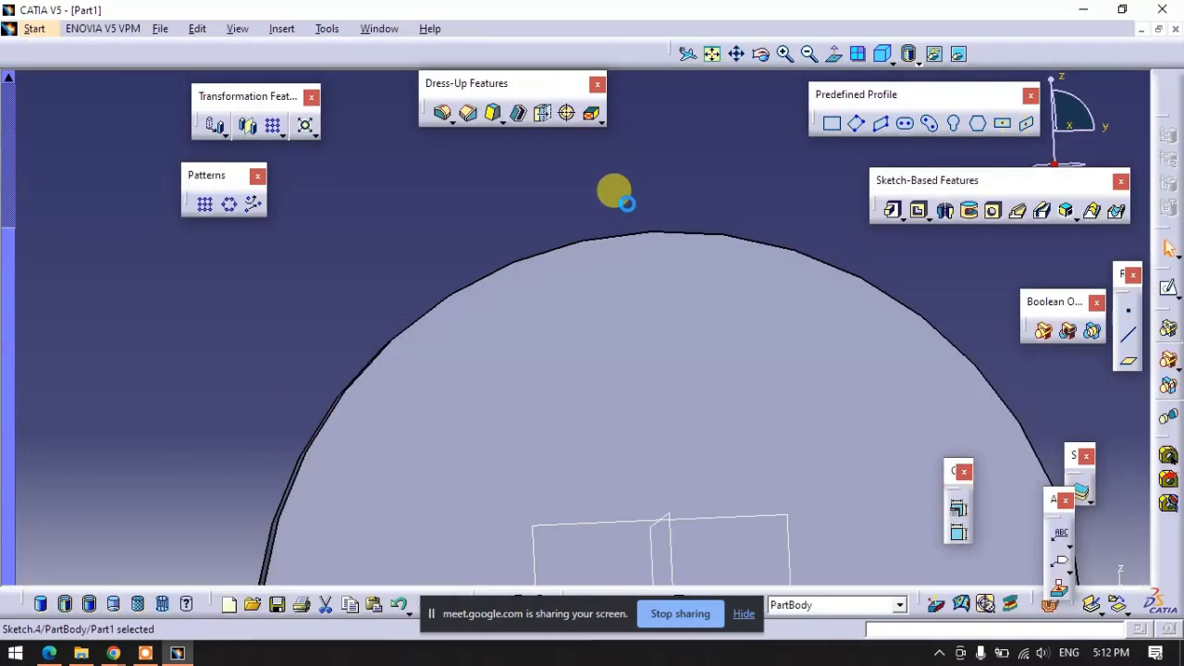
left_click(917, 211)
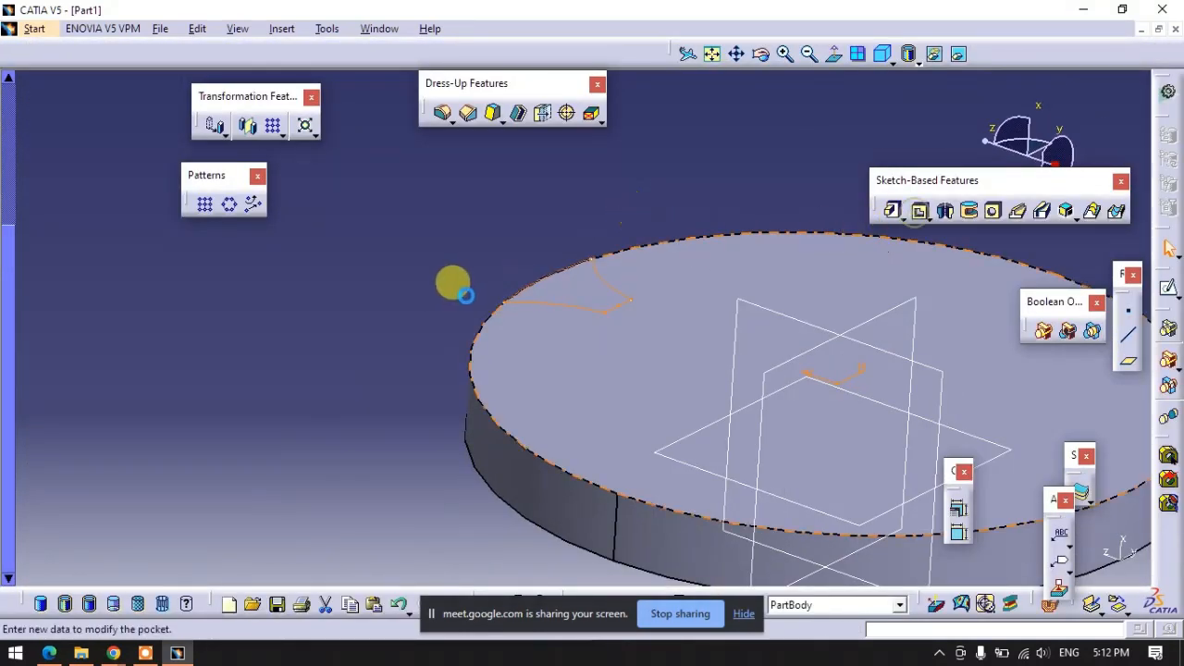
left_click(820, 449)
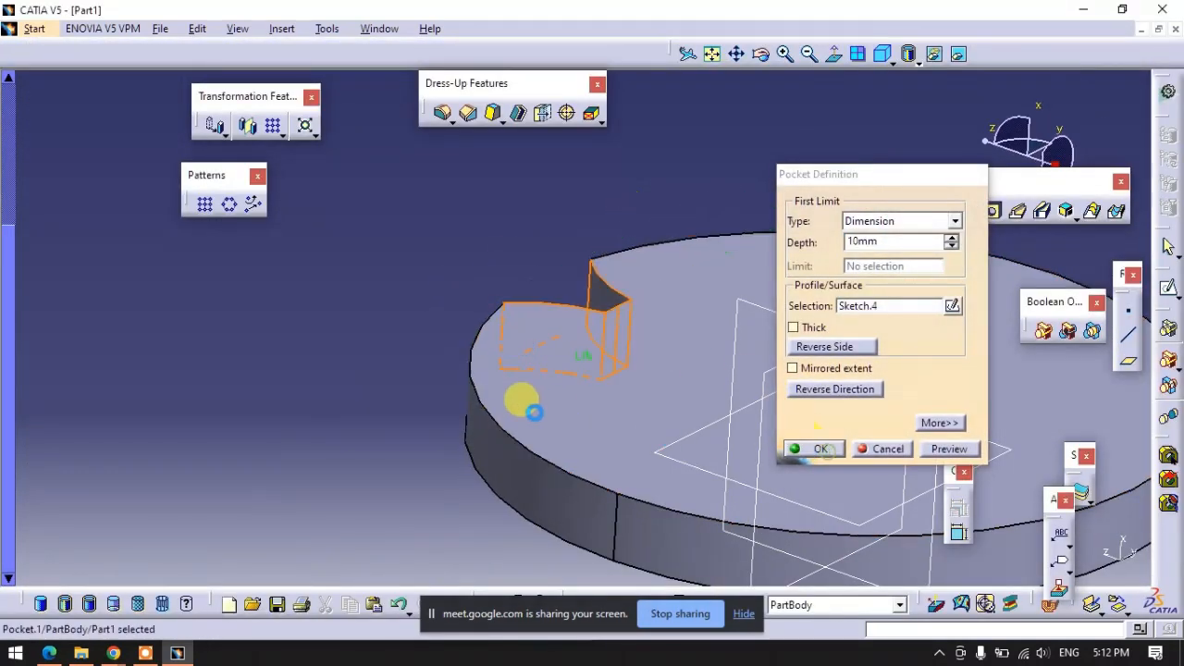
Start a circular pattern of the notch pocket, using the disc's flat face as the reference element.
middle_click_drag(397, 391, 803, 414)
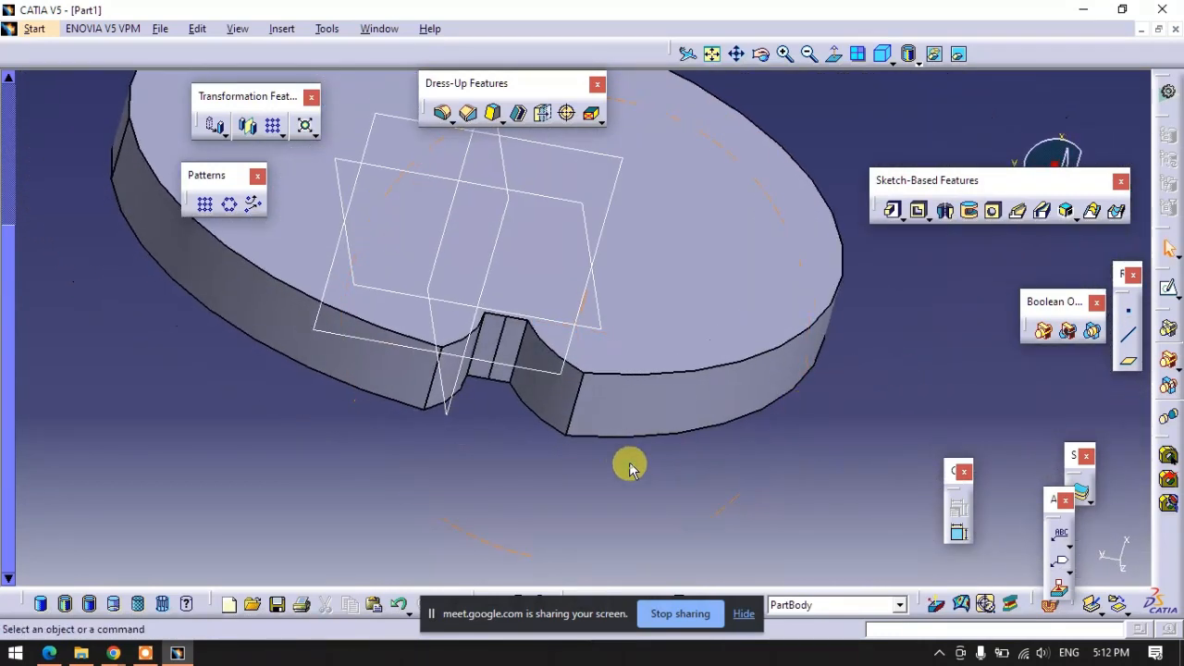
left_click(563, 405)
left_click(227, 204)
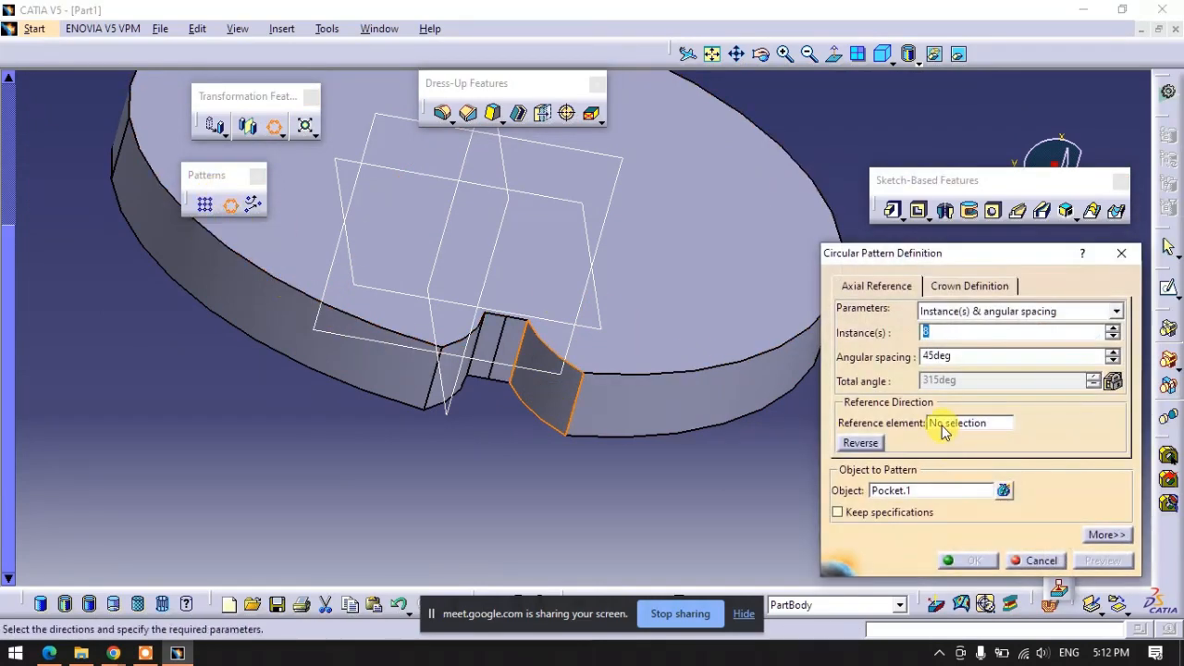
left_click(944, 425)
left_click(674, 301)
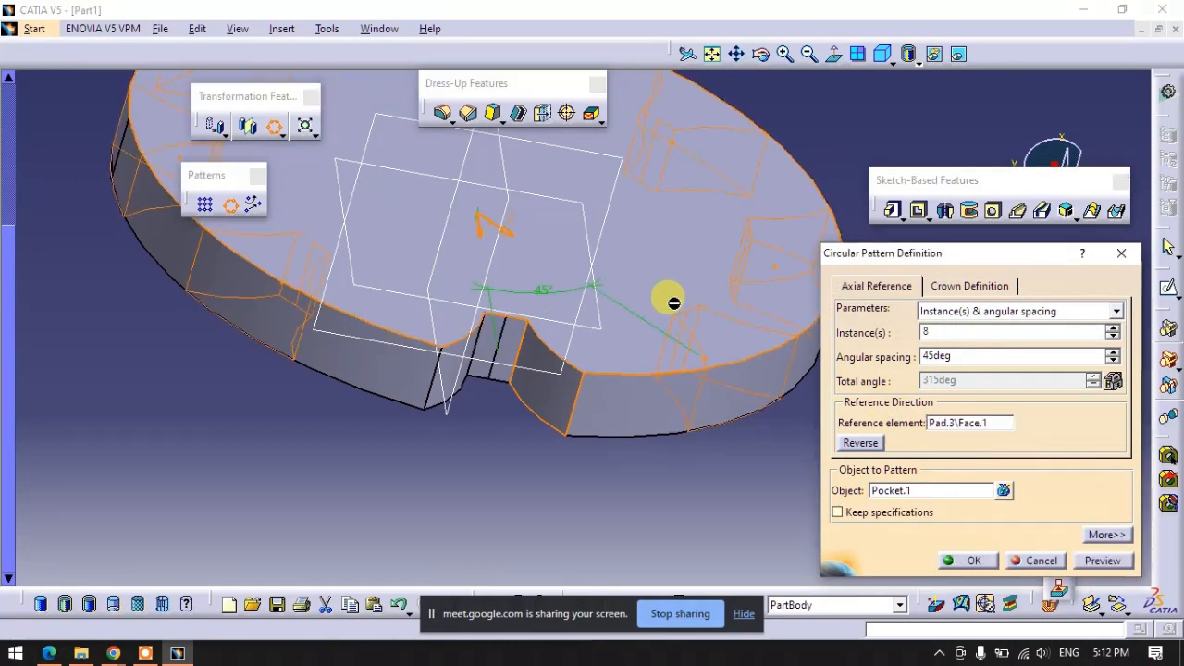
middle_click_drag(571, 441, 587, 416)
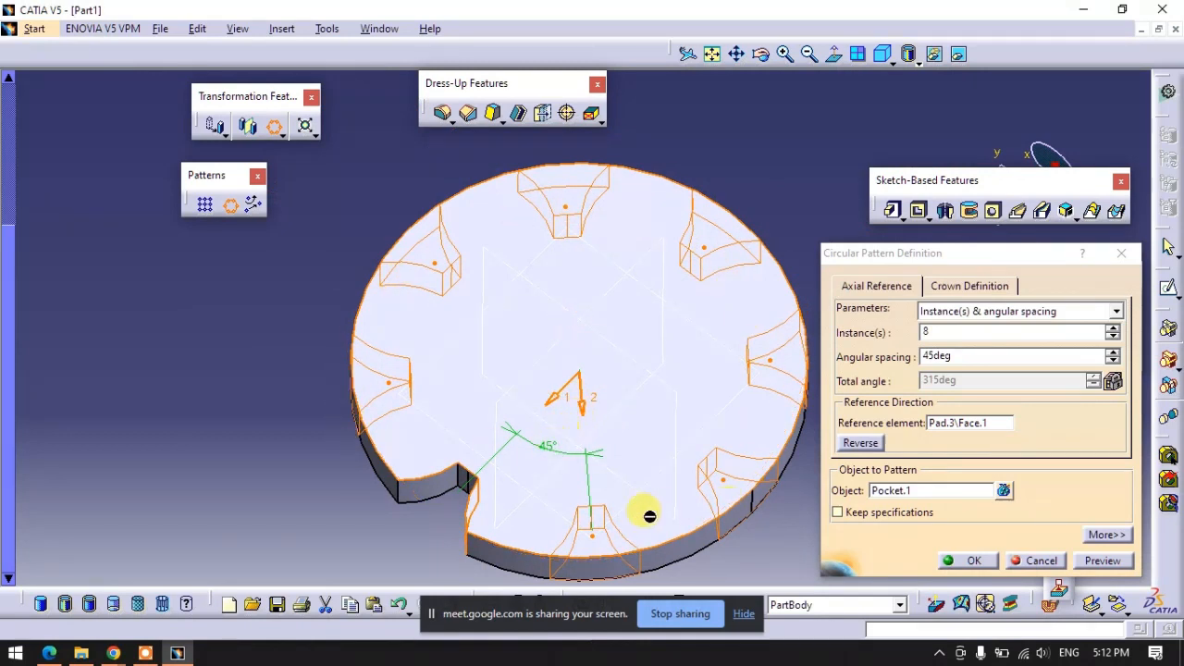
Set the circular pattern to Complete crown with 13 instances and create it.
left_click(964, 314)
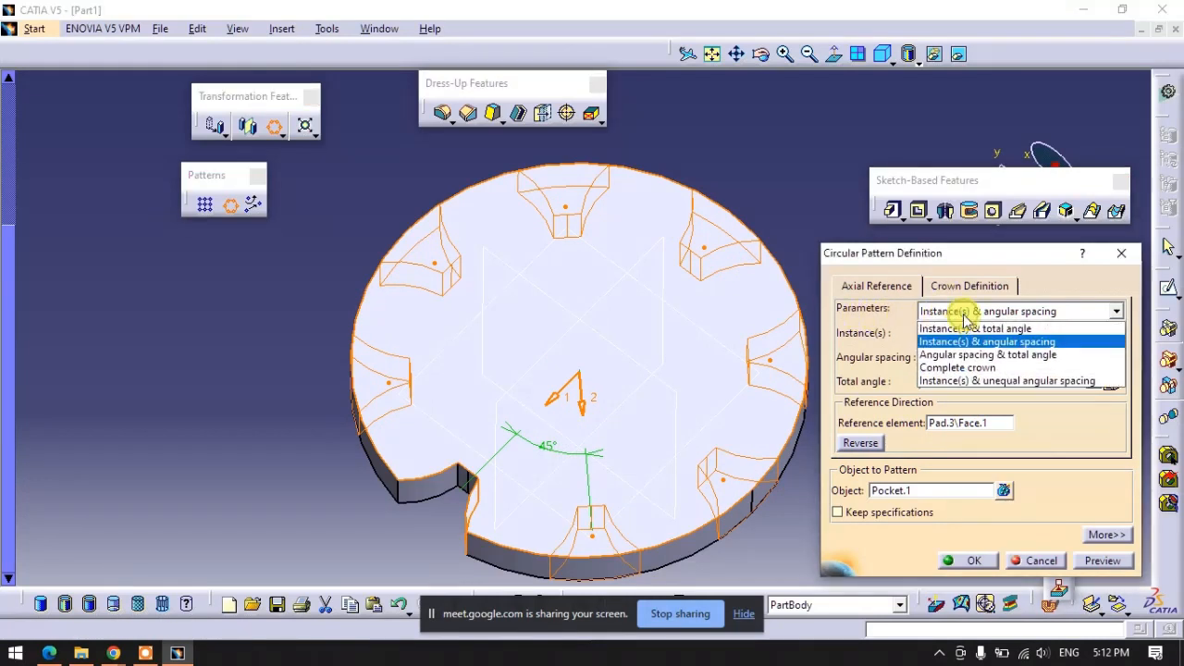
left_click(962, 367)
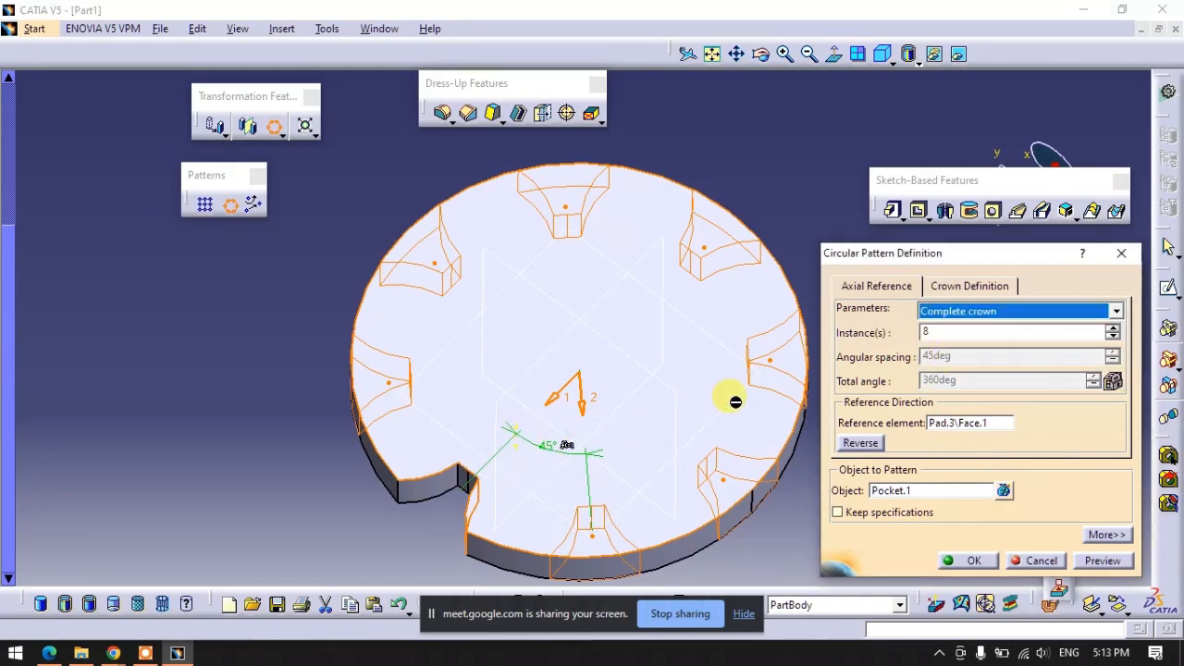
left_click(1112, 327)
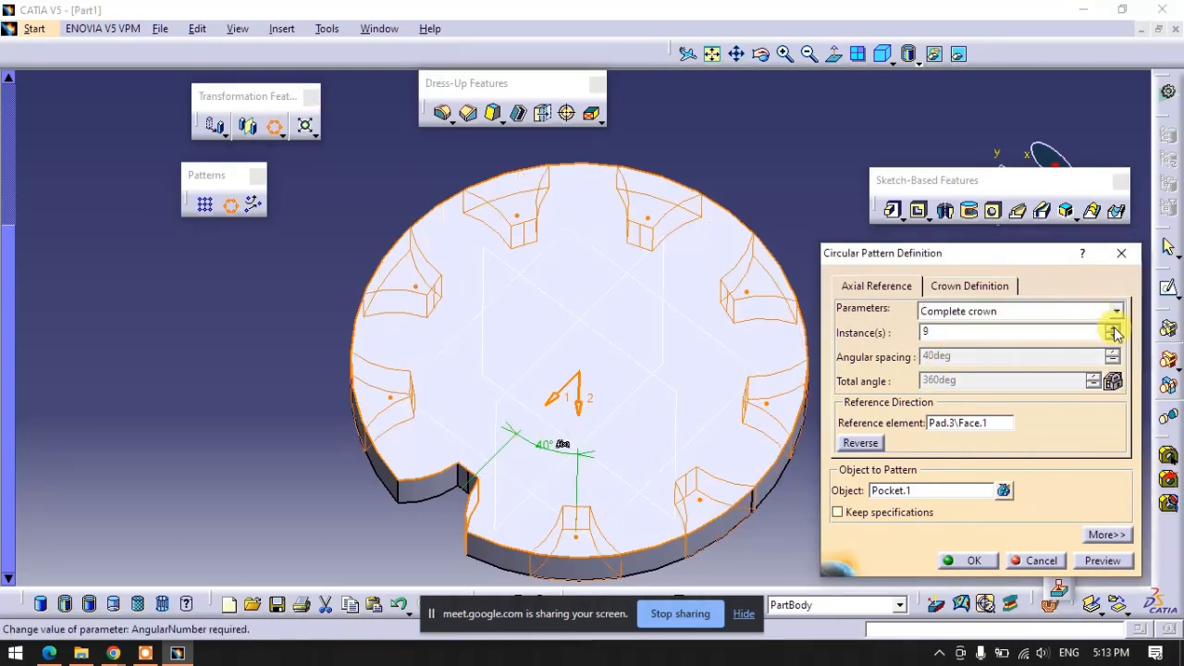
left_click(1113, 326)
left_click(1112, 326)
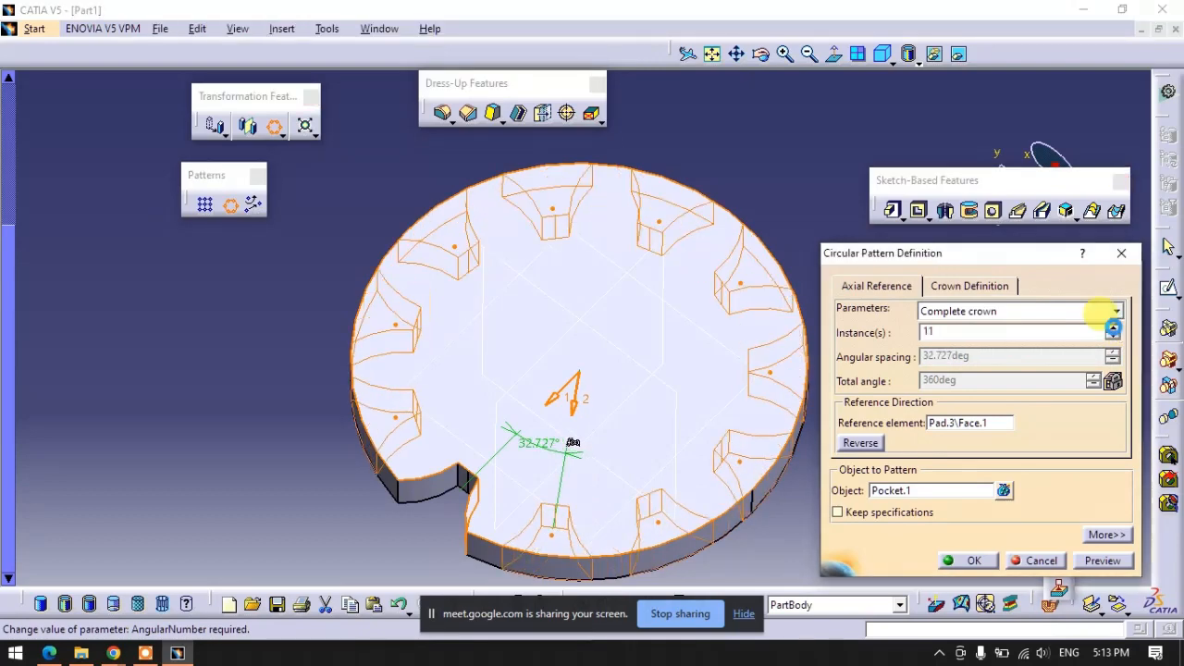
left_click(1113, 327)
left_click(1113, 326)
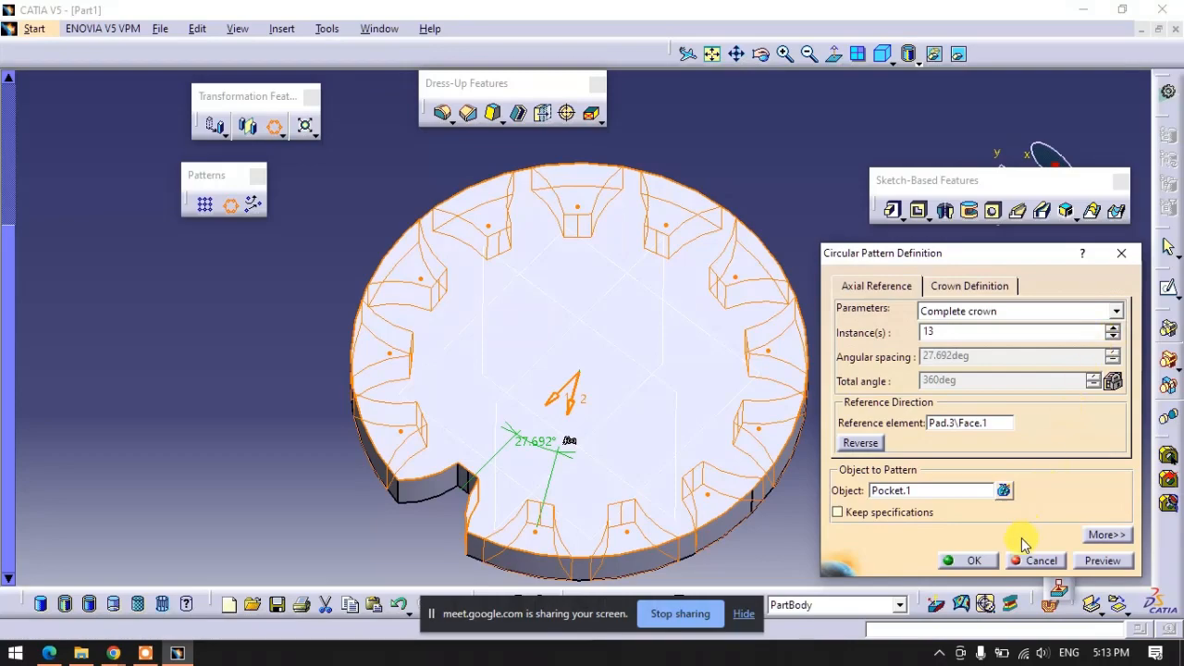
left_click(971, 561)
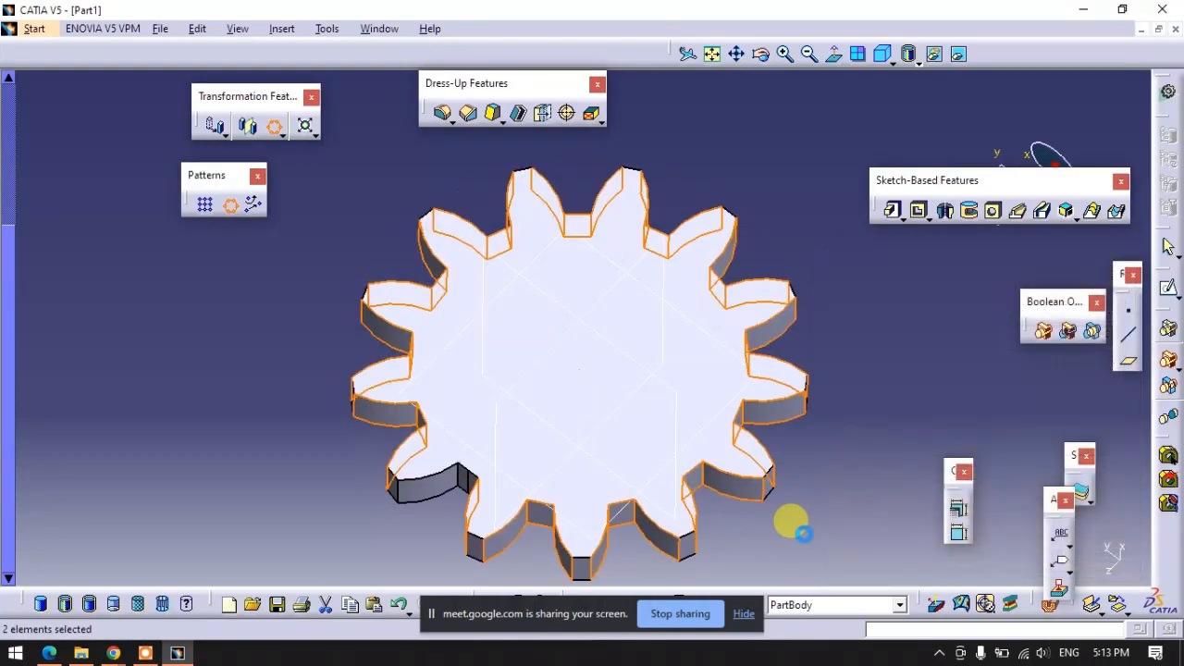
Delete the circular pattern of notches, keeping the original pocket.
middle_click_drag(605, 483, 705, 472)
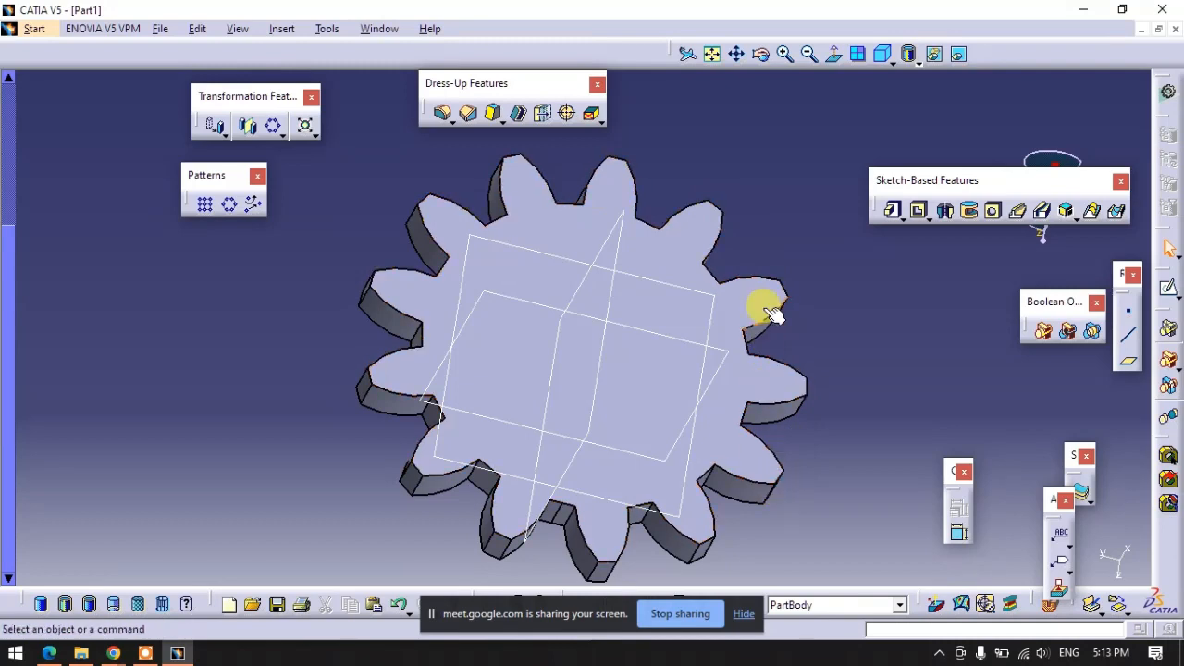
left_click(727, 275)
key("Delete")
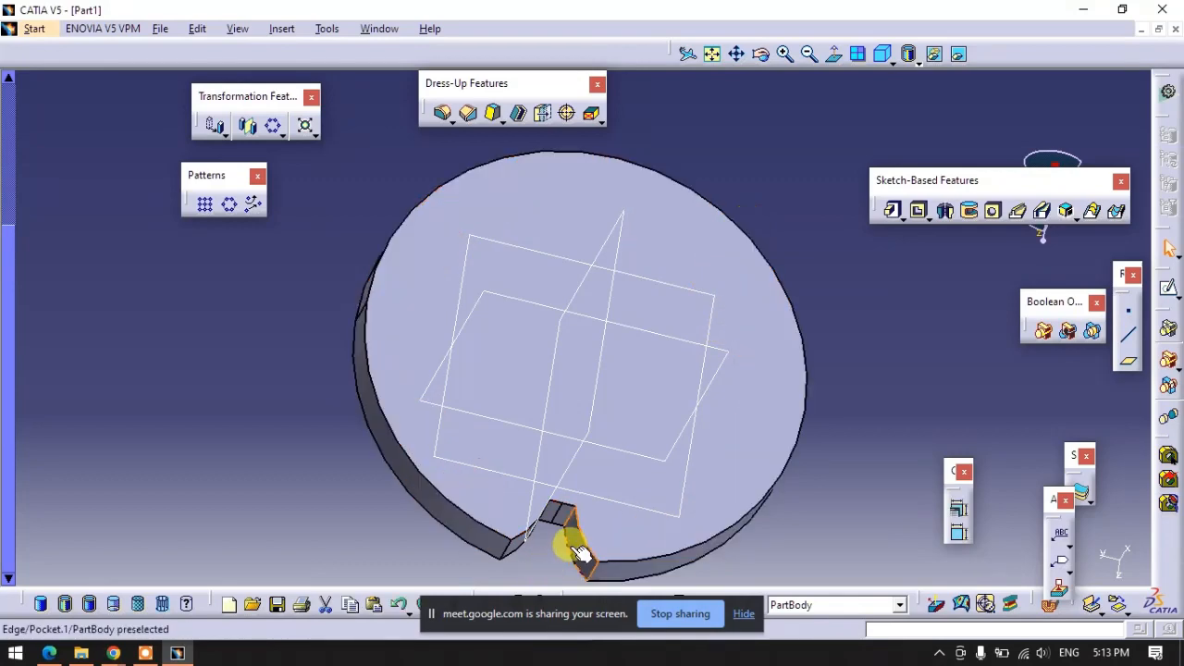
Open the notch pocket's profile sketch from its definition to examine the geometry, and return to the solid model.
double_click(567, 544)
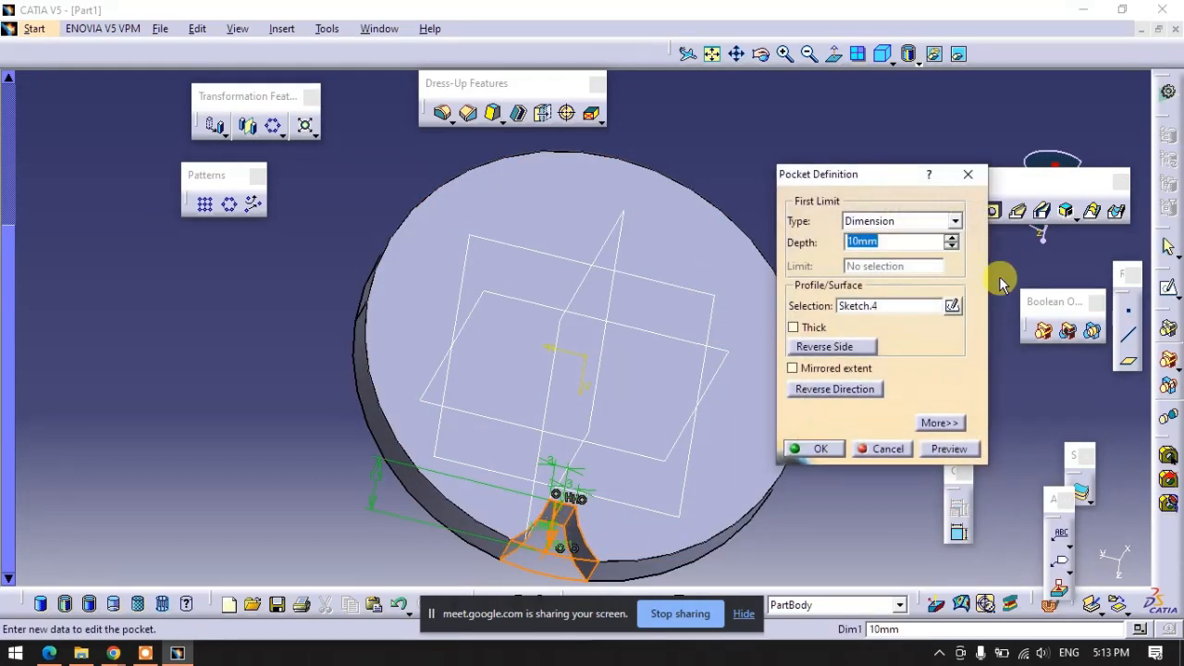
left_click(952, 305)
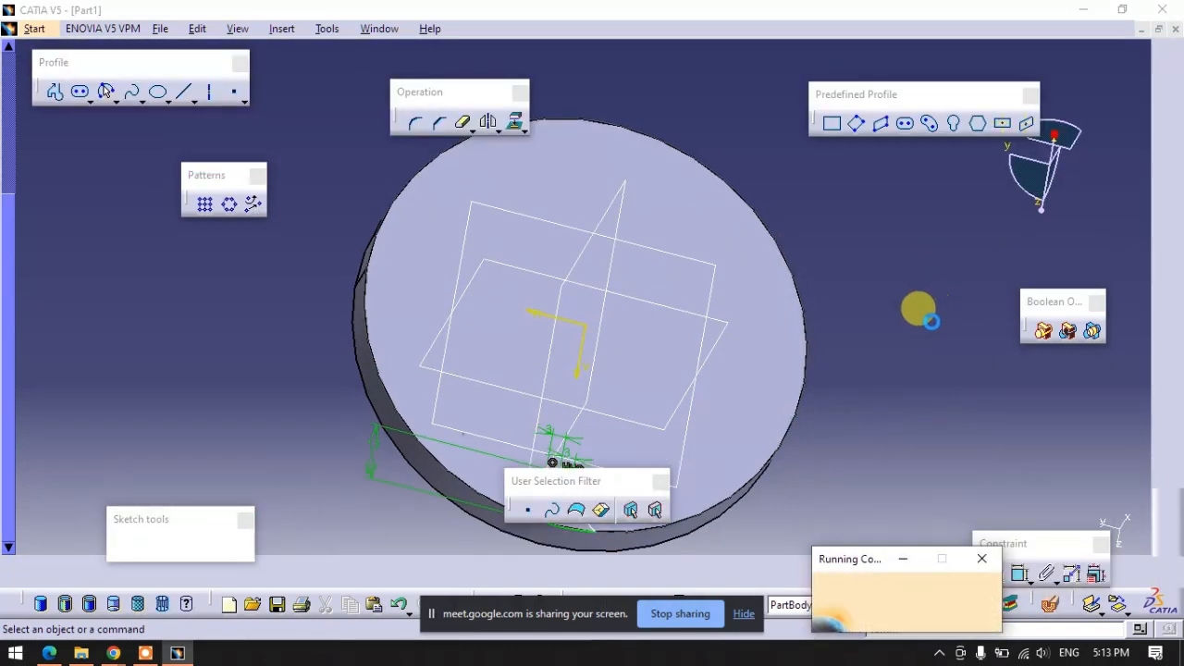
middle_click_drag(693, 219, 912, 439)
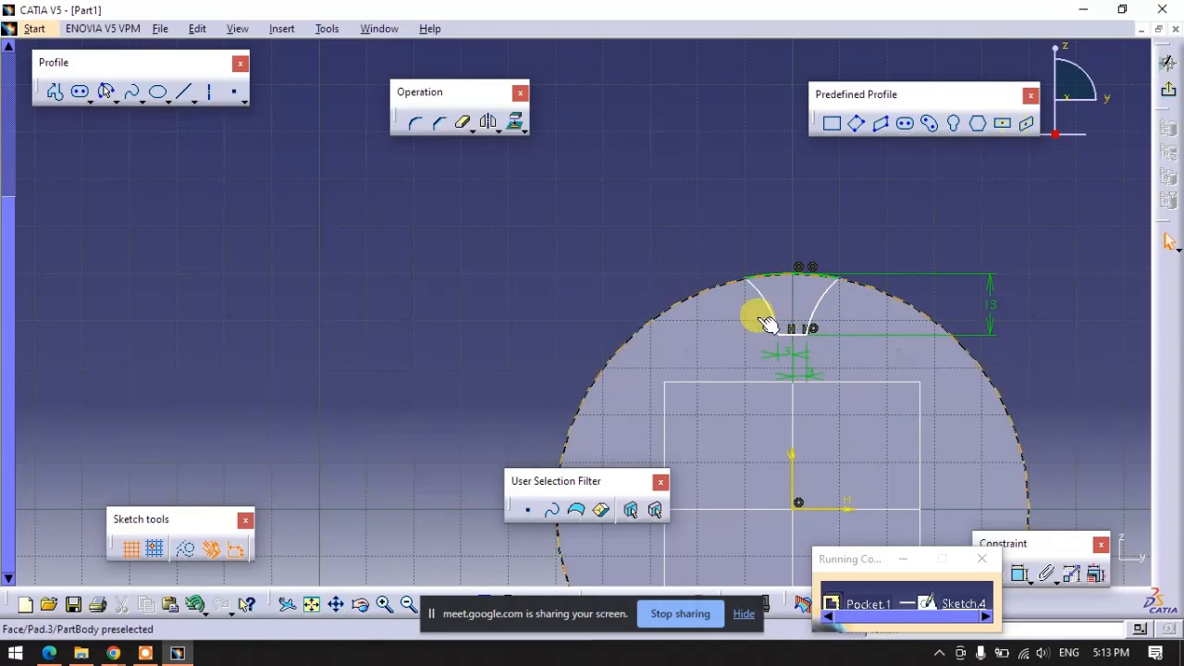
left_click(1164, 96)
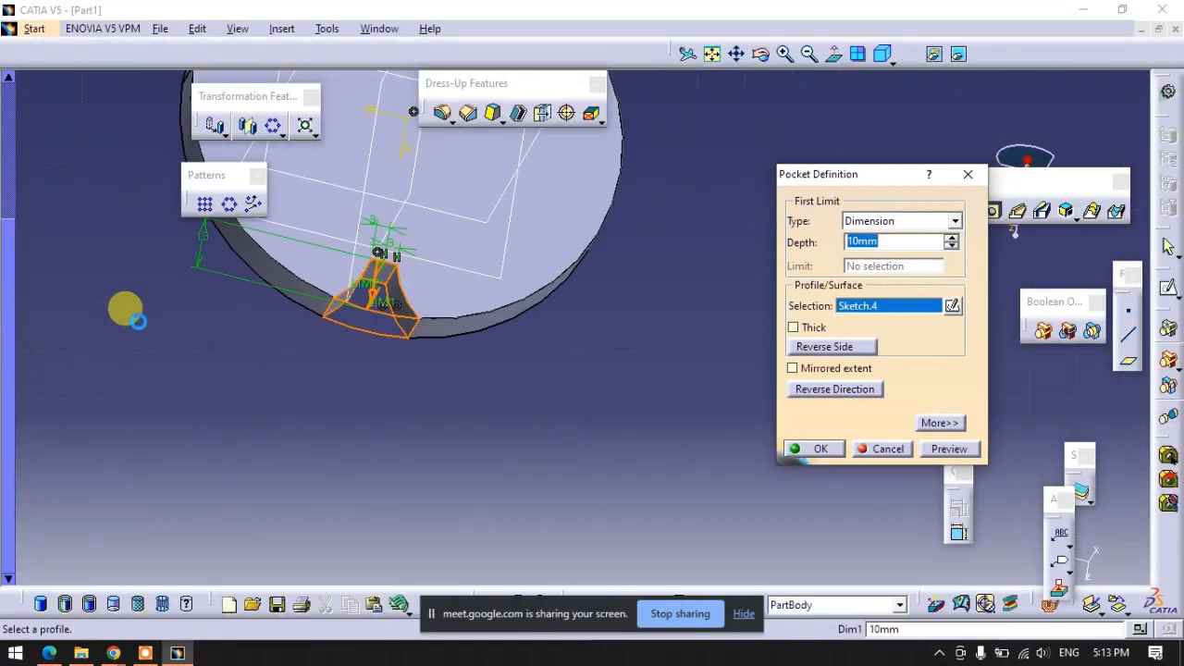
left_click(801, 449)
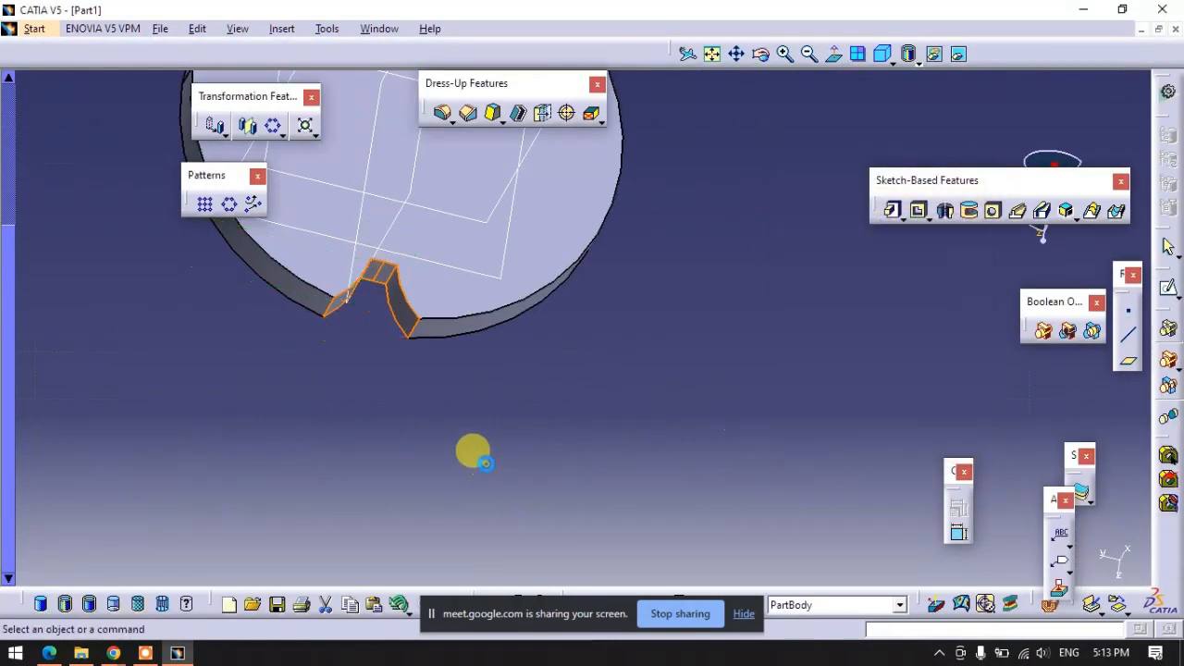
Try to delete the disc pad by selecting its flat face in the model.
middle_click_drag(433, 359, 616, 372)
right_click(616, 372)
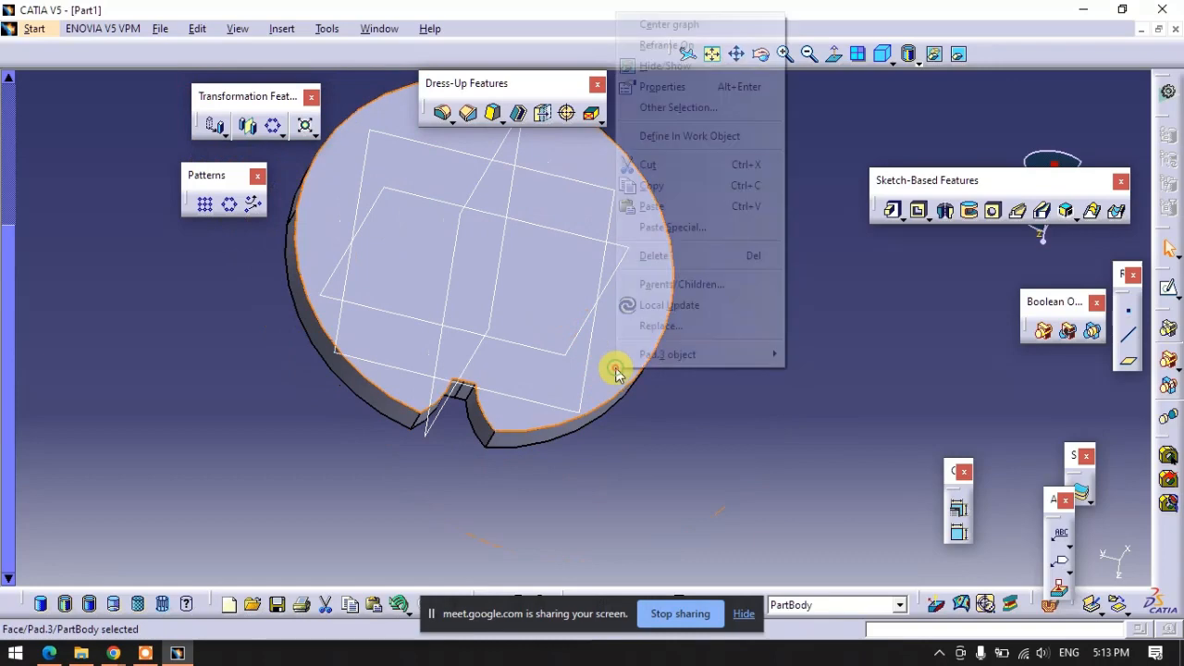
left_click(658, 255)
left_click(737, 372)
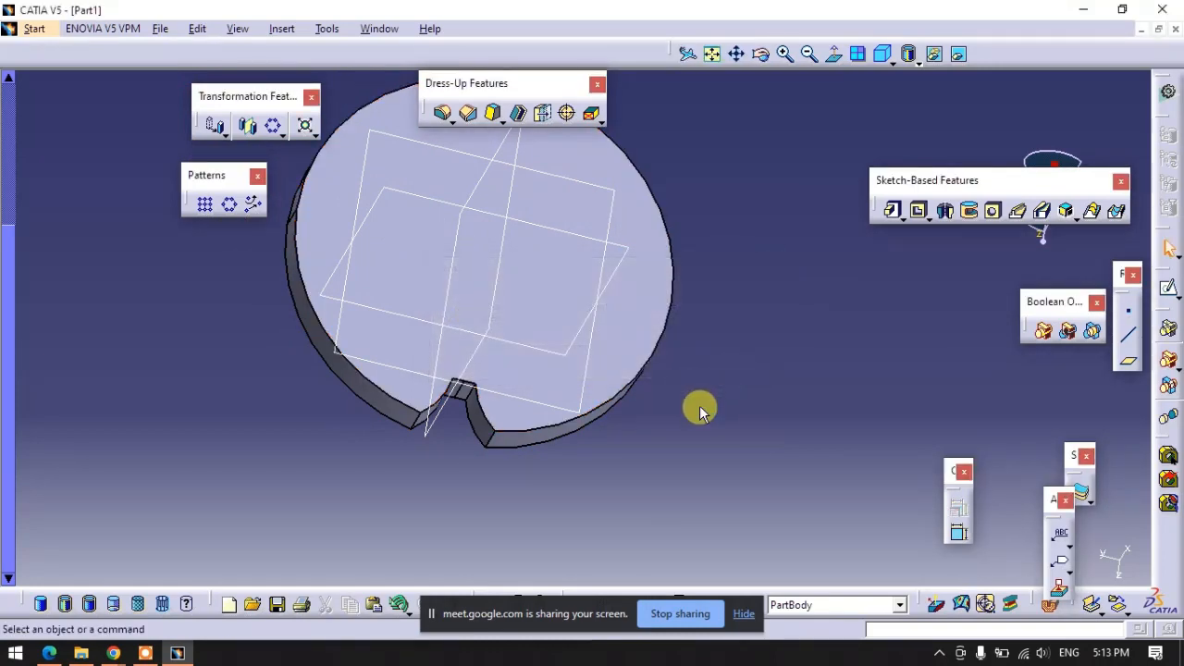
left_click(621, 340)
right_click(627, 358)
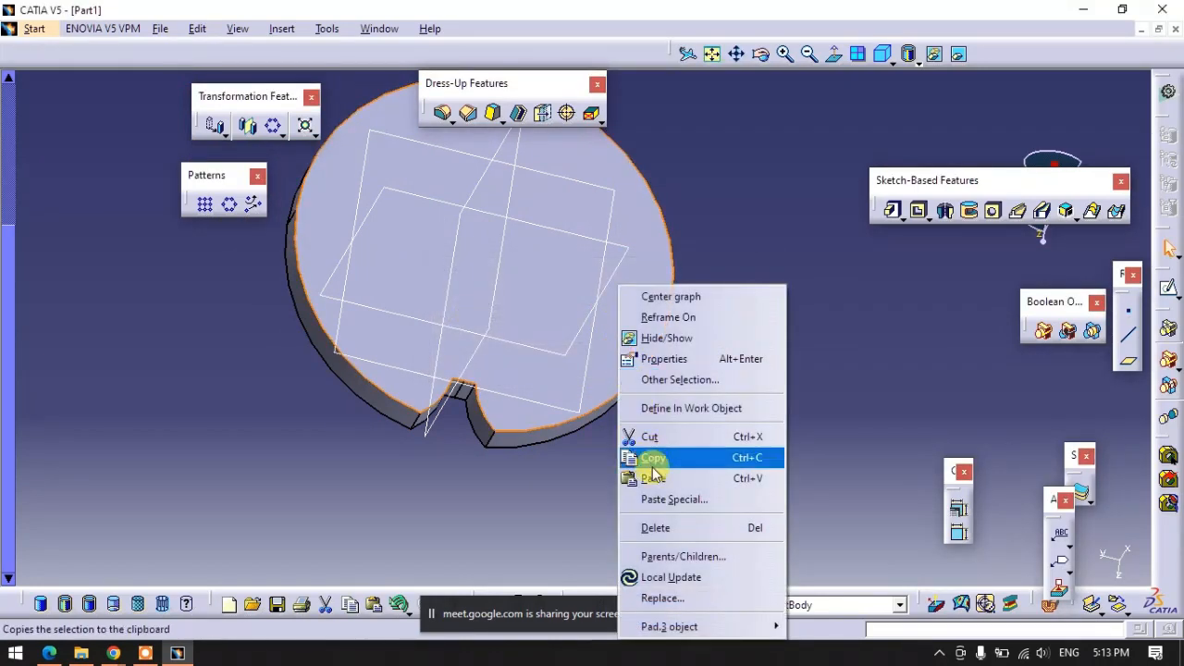
left_click(647, 526)
left_click(725, 363)
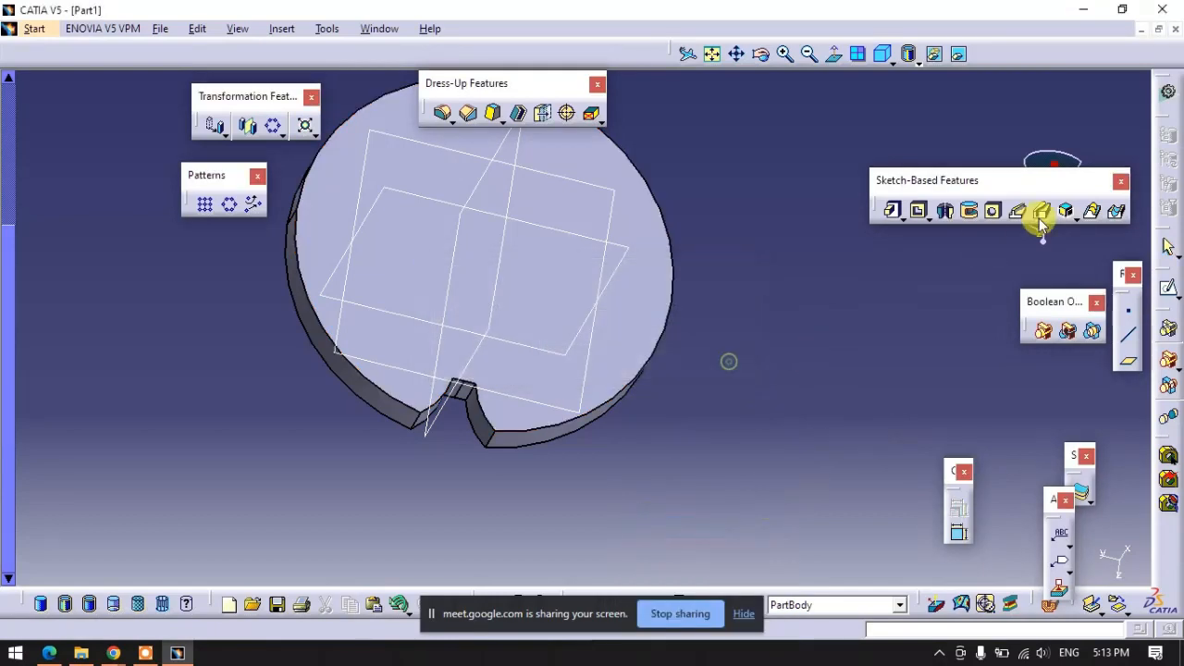
Delete Pad.3 and Pocket.1 together, including their children and aggregated elements.
left_click(8, 314)
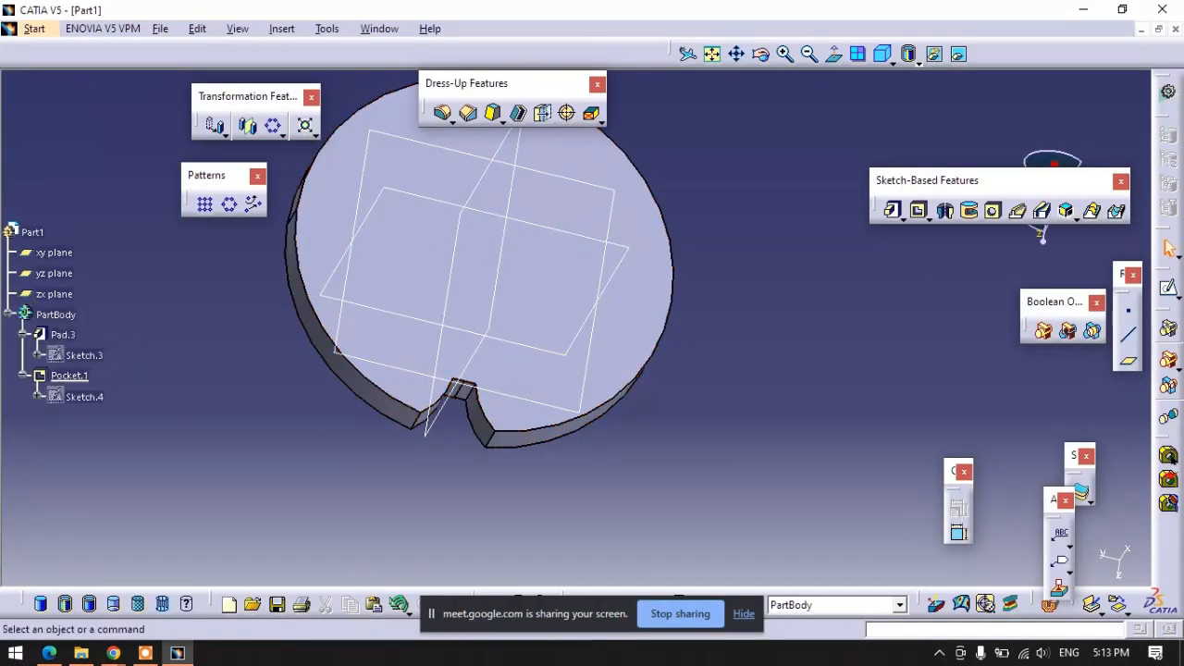
right_click(81, 376)
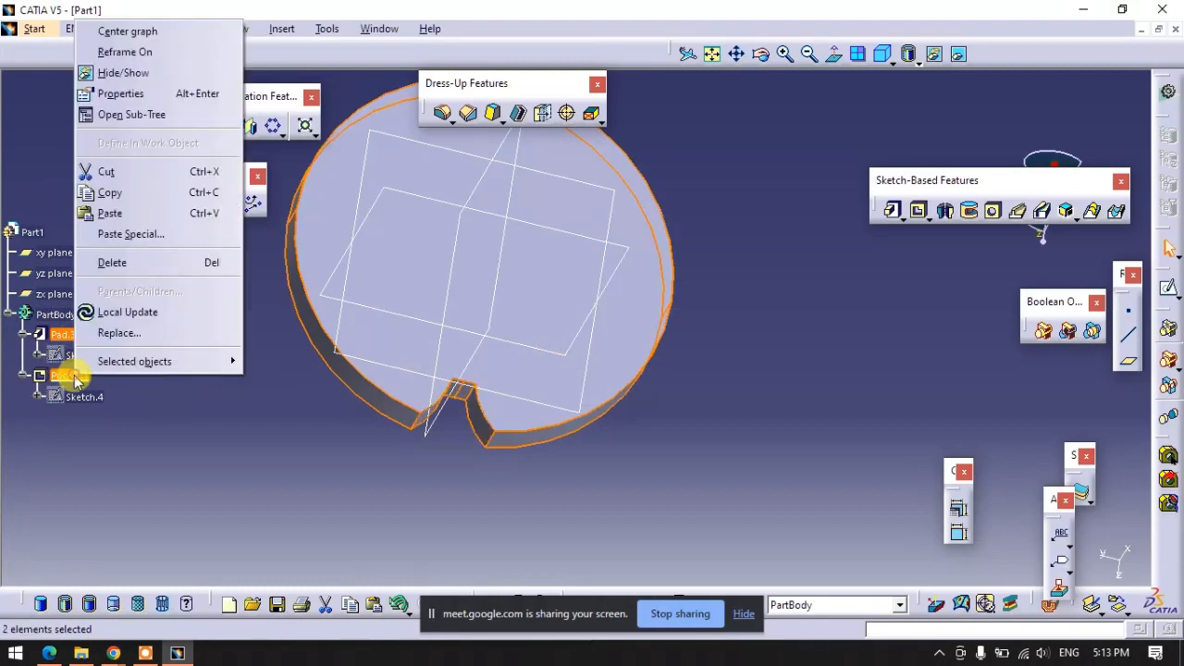
left_click(102, 262)
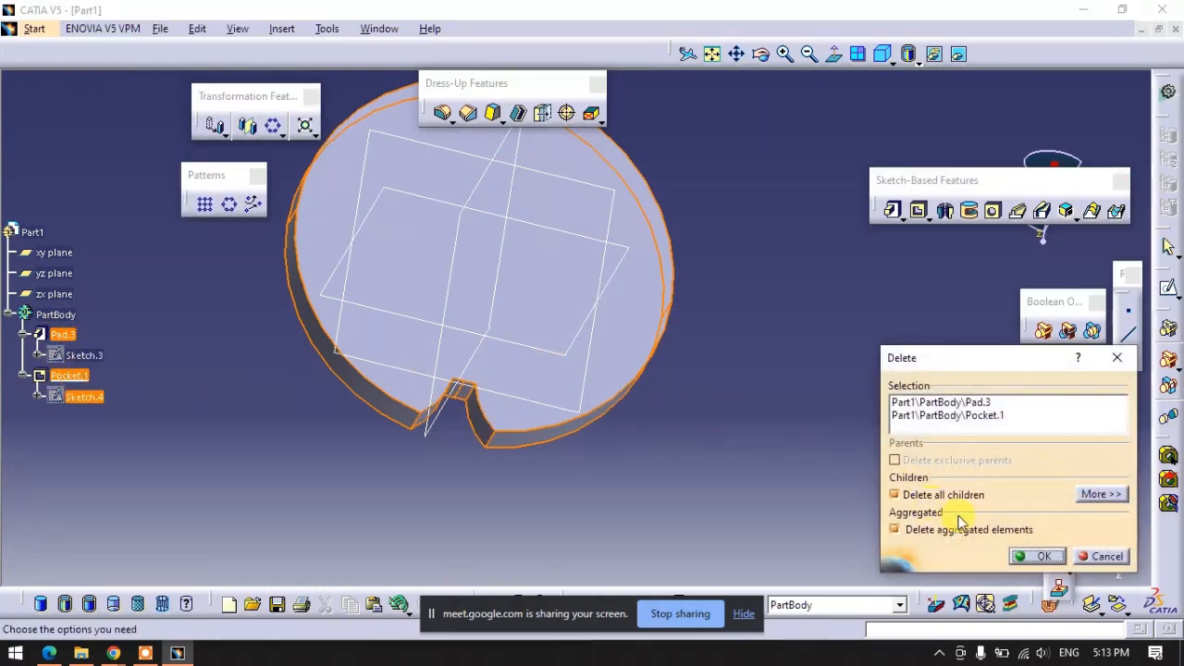